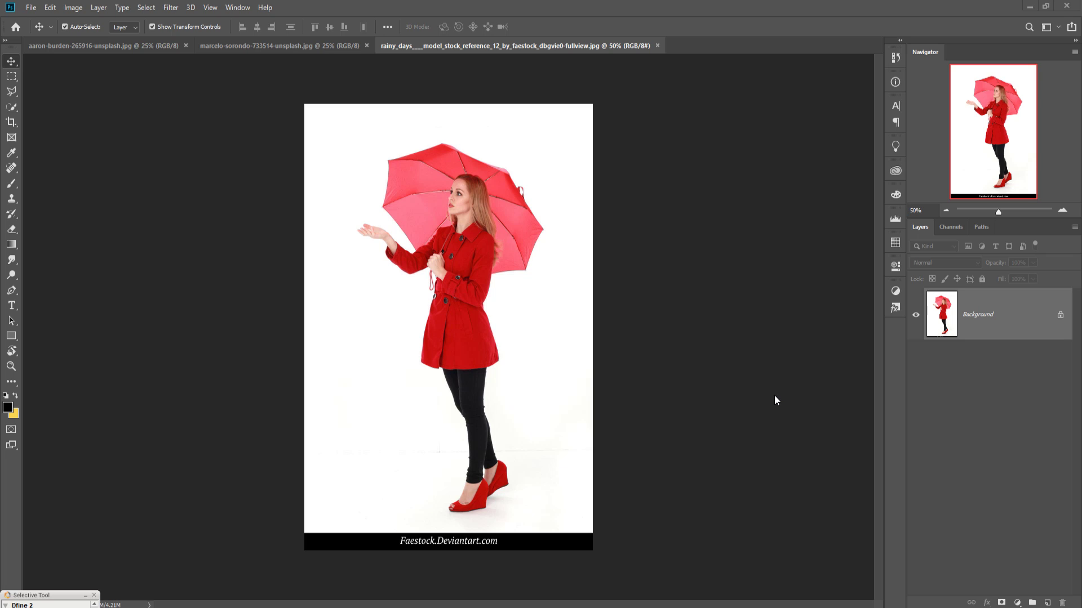
- Create a blank 1920 × 1080 px document with resolution set to 300 ppi
{"action": "left_click", "coordinate": [31, 8]}
{"action": "left_click", "coordinate": [37, 20]}
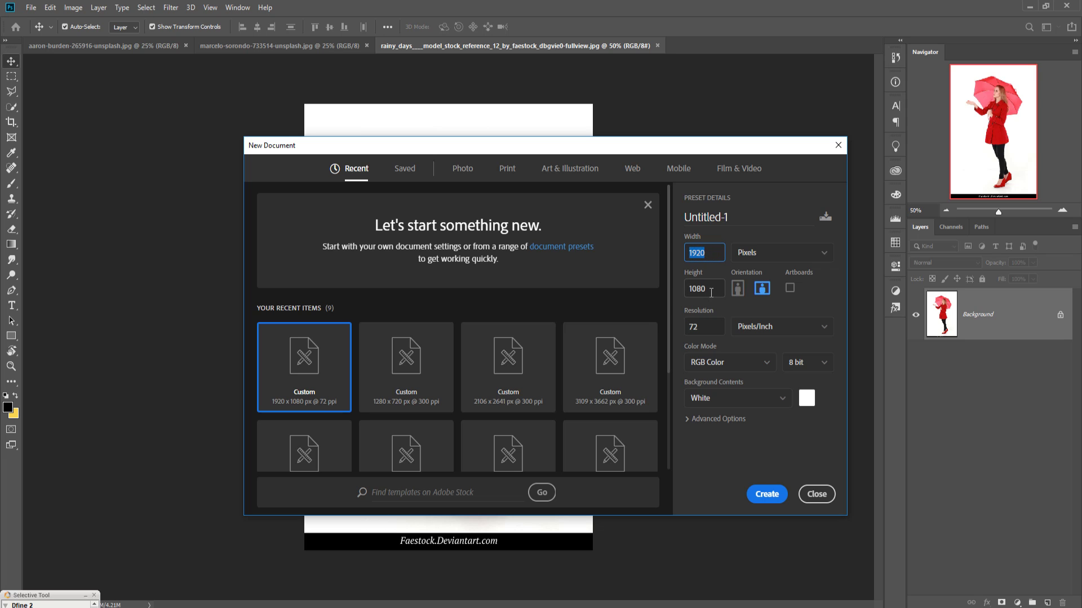
{"action": "left_click_drag", "start_coordinate": [711, 293], "coordinate": [685, 291]}
{"action": "left_click_drag", "start_coordinate": [710, 330], "coordinate": [692, 328]}
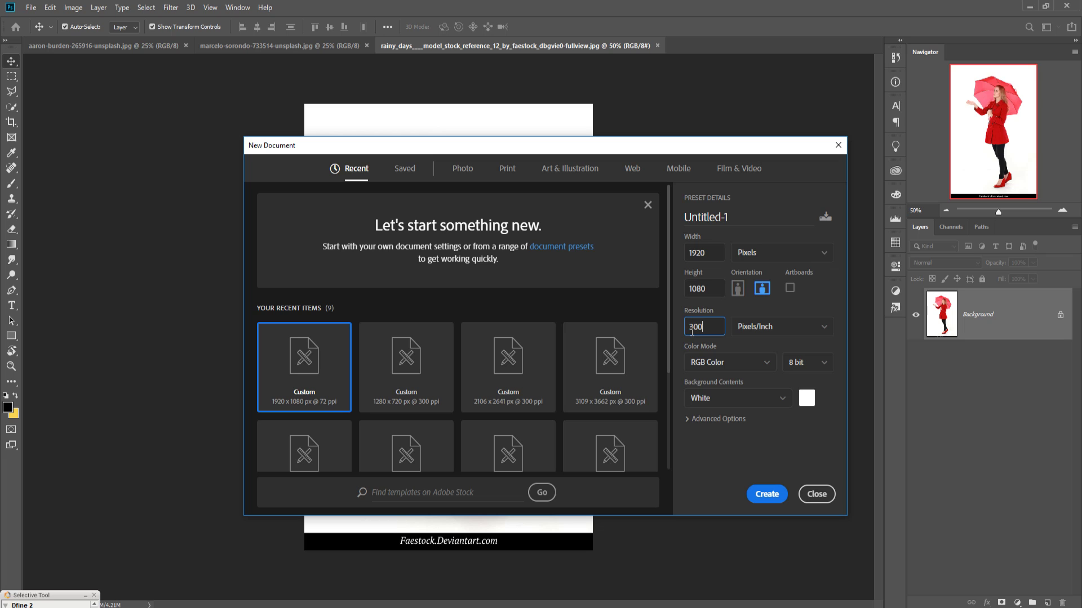
{"action": "type", "text": "300"}
{"action": "key", "text": "Return"}
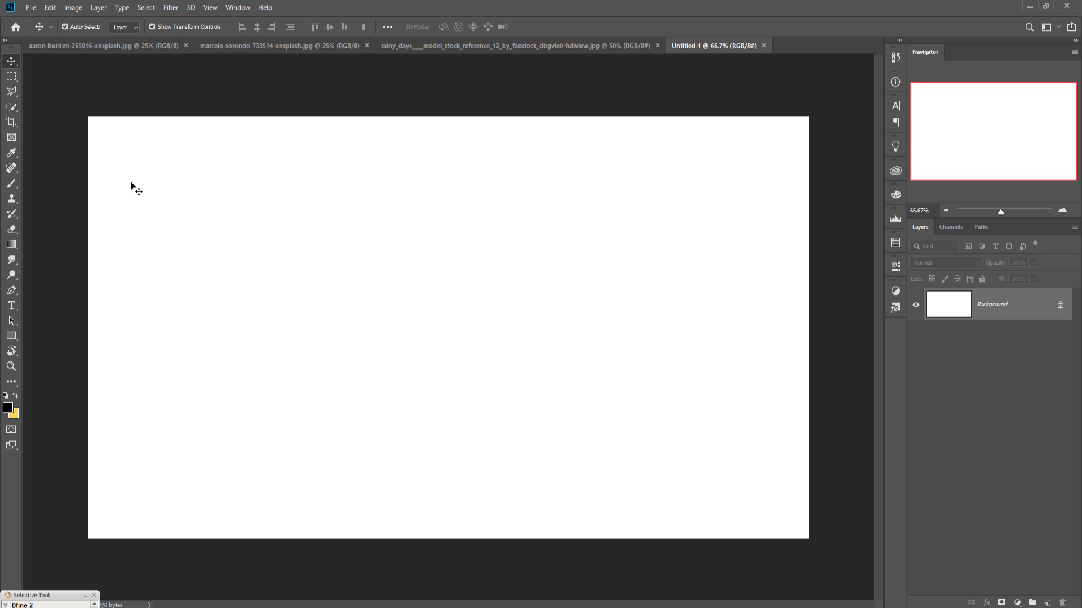
- Float the dewy leaf photo and drag it onto Untitled-1 as Layer 1
{"action": "left_click", "coordinate": [447, 47]}
{"action": "left_click", "coordinate": [306, 52]}
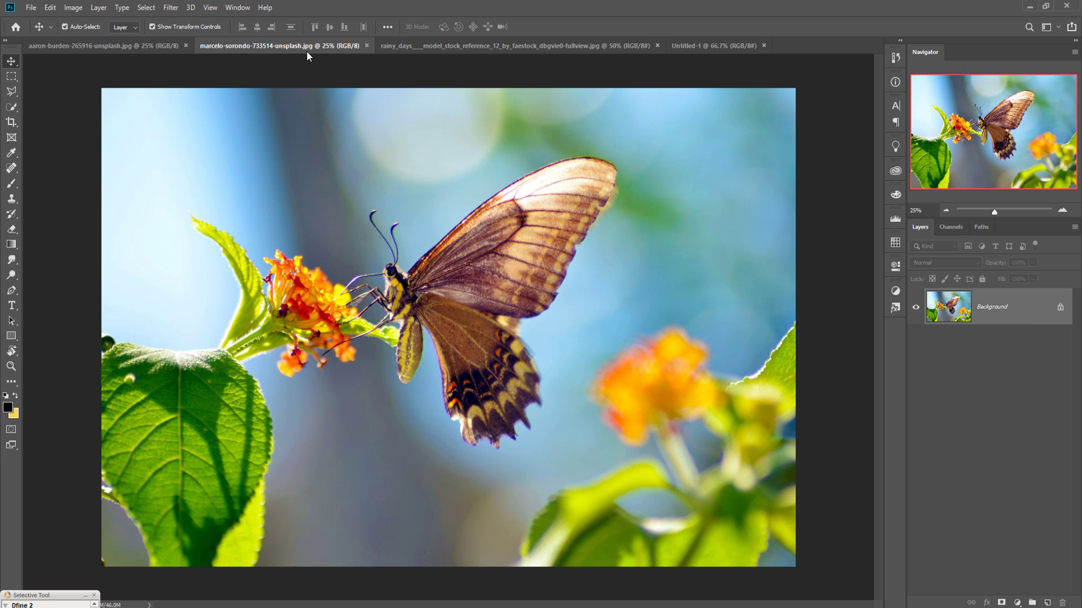
{"action": "left_click", "coordinate": [100, 49]}
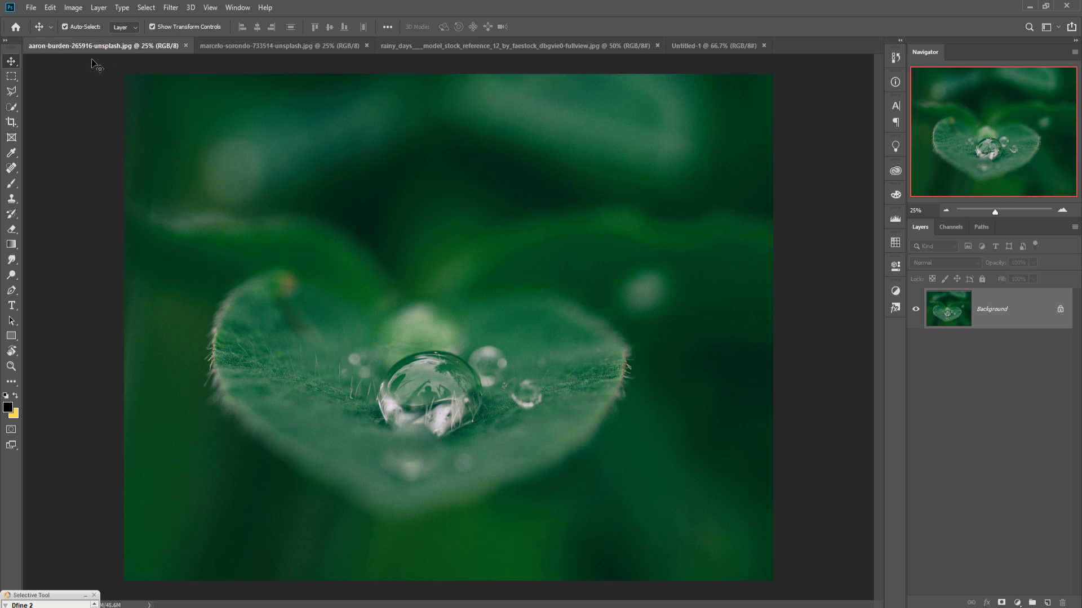
{"action": "left_click_drag", "start_coordinate": [93, 46], "coordinate": [598, 126]}
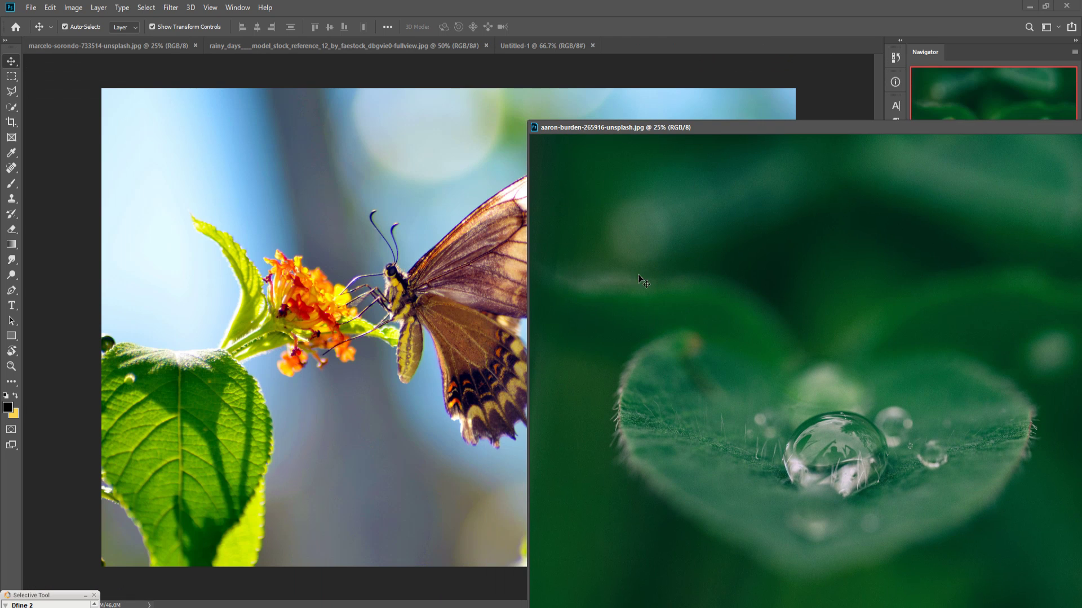
{"action": "left_click", "coordinate": [509, 47]}
{"action": "left_click_drag", "start_coordinate": [679, 293], "coordinate": [502, 287]}
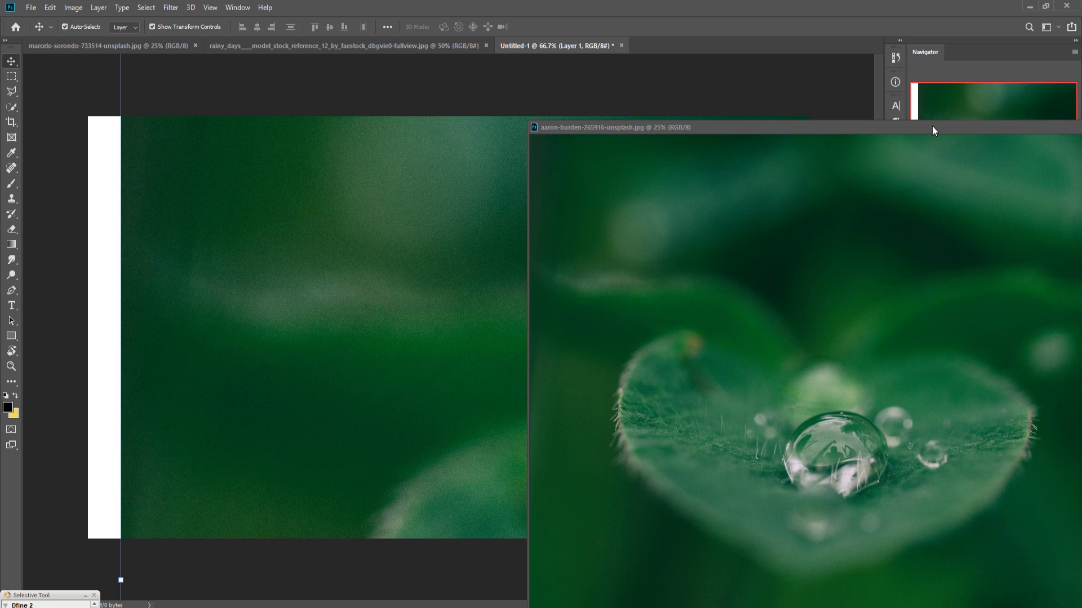
{"action": "left_click_drag", "start_coordinate": [932, 131], "coordinate": [629, 203]}
{"action": "left_click", "coordinate": [800, 196]}
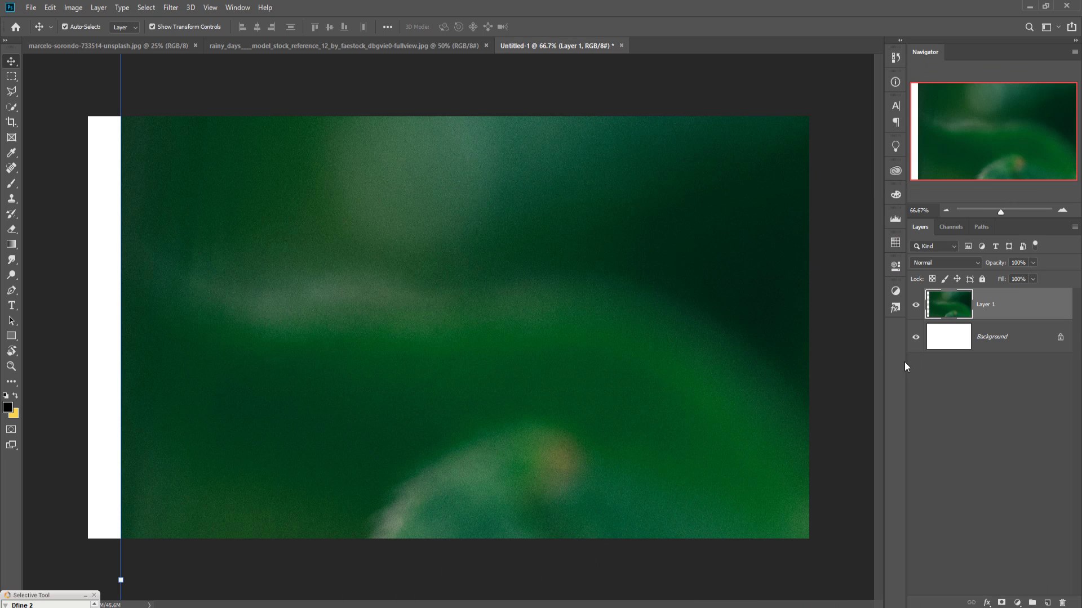
{"action": "key", "text": "ctrl+minus"}
{"action": "key", "text": "ctrl+minus"}
{"action": "key", "text": "ctrl+minus"}
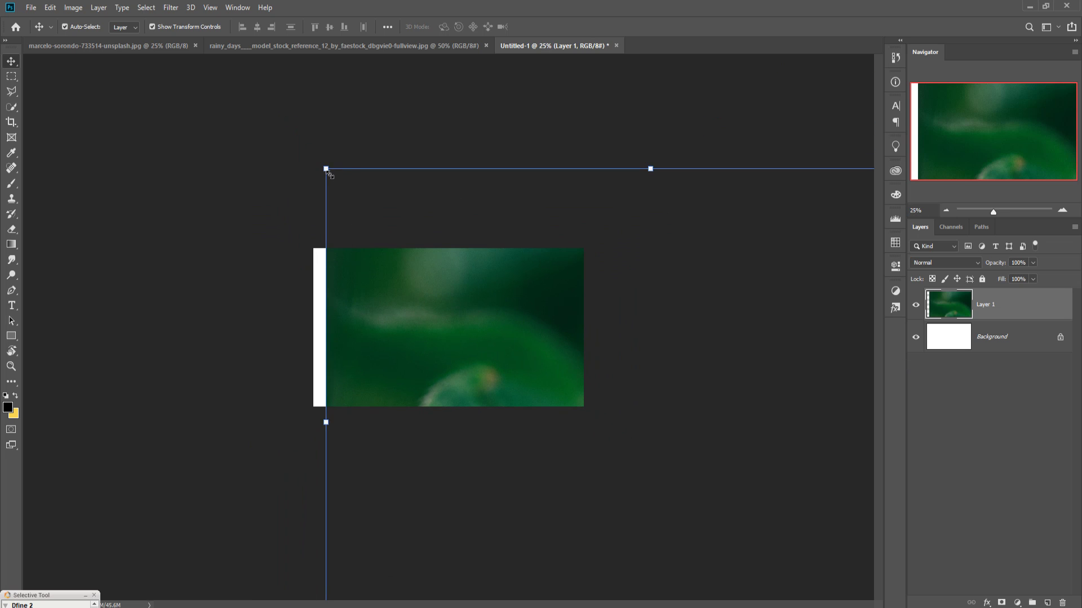
- Scale the leaf layer down to about 37%, centre it, and commit
{"action": "left_click_drag", "start_coordinate": [326, 171], "coordinate": [393, 251]}
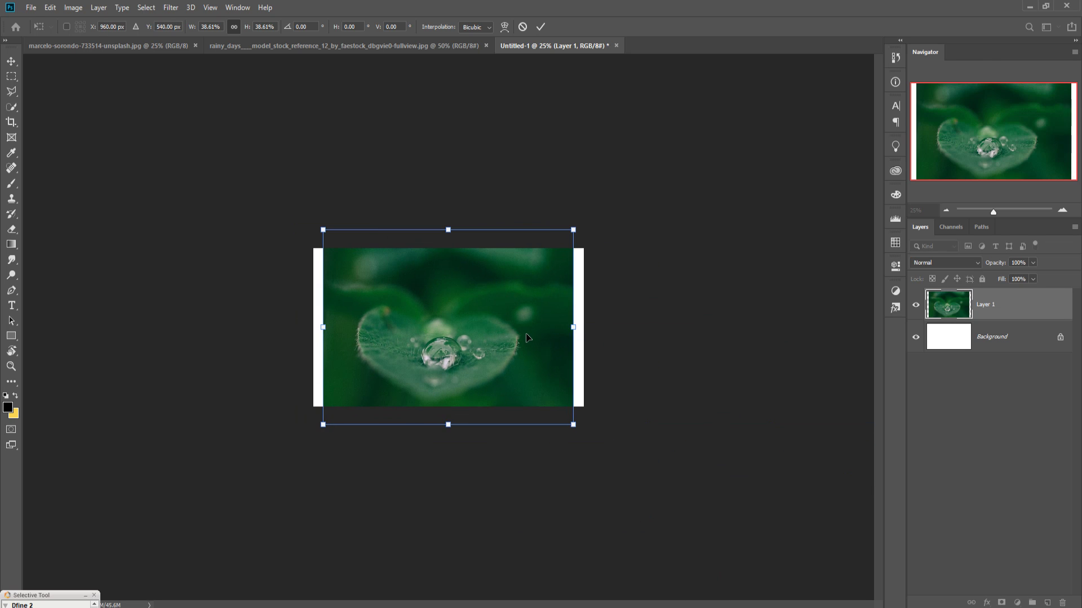
{"action": "left_click_drag", "start_coordinate": [529, 334], "coordinate": [539, 335]}
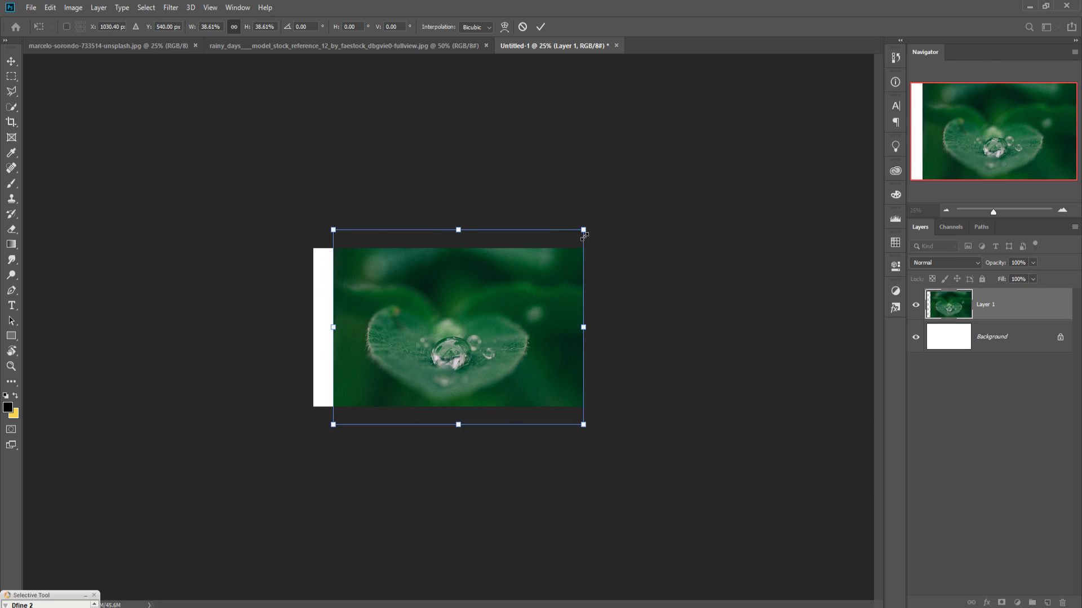
{"action": "left_click_drag", "start_coordinate": [586, 232], "coordinate": [577, 239]}
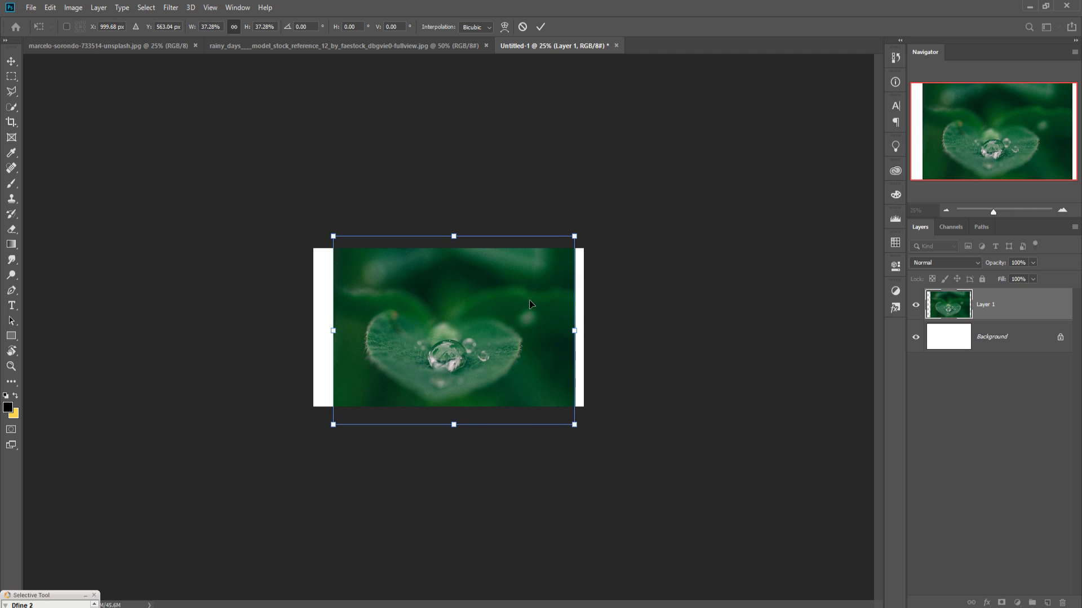
{"action": "left_click_drag", "start_coordinate": [531, 305], "coordinate": [526, 296]}
{"action": "left_click", "coordinate": [541, 26]}
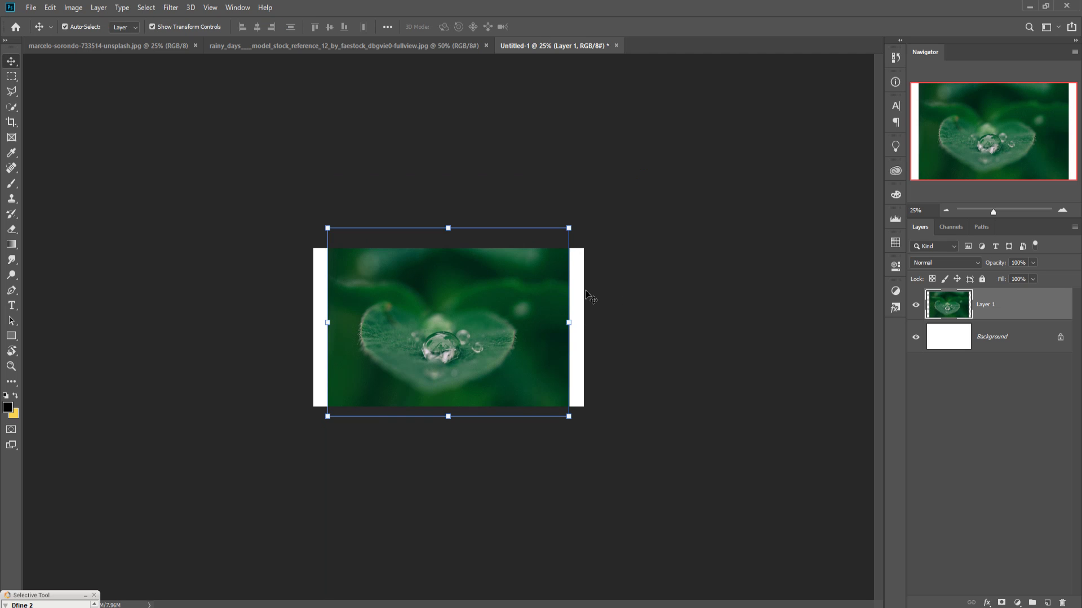
- Zoom the canvas to 50% and select the Rectangular Marquee tool
{"action": "key", "text": "ctrl+plus"}
{"action": "key", "text": "ctrl+plus"}
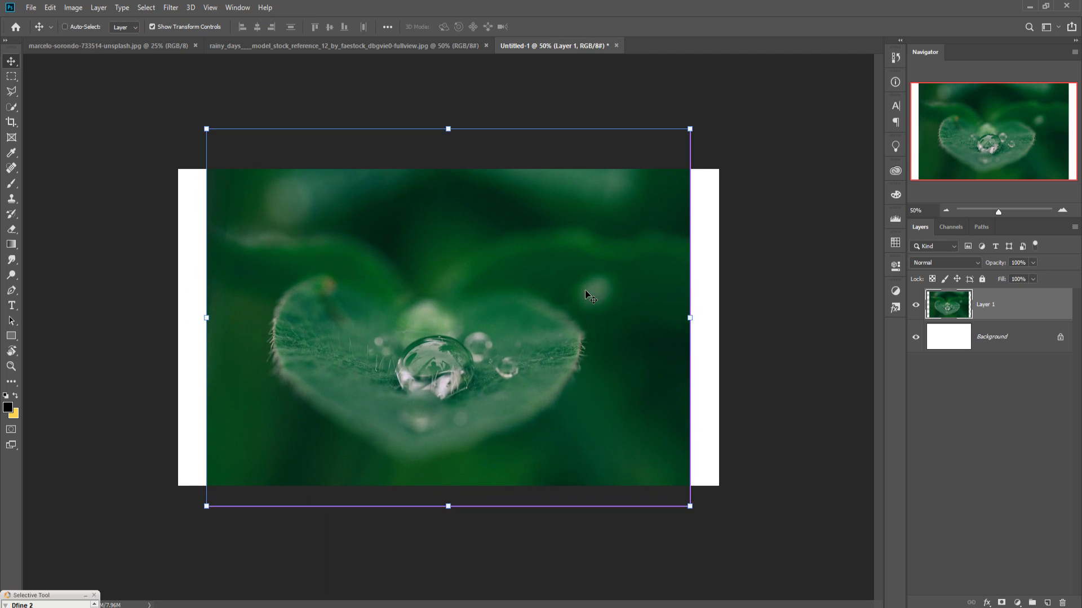
{"action": "left_click", "coordinate": [11, 76]}
{"action": "left_click", "coordinate": [53, 77]}
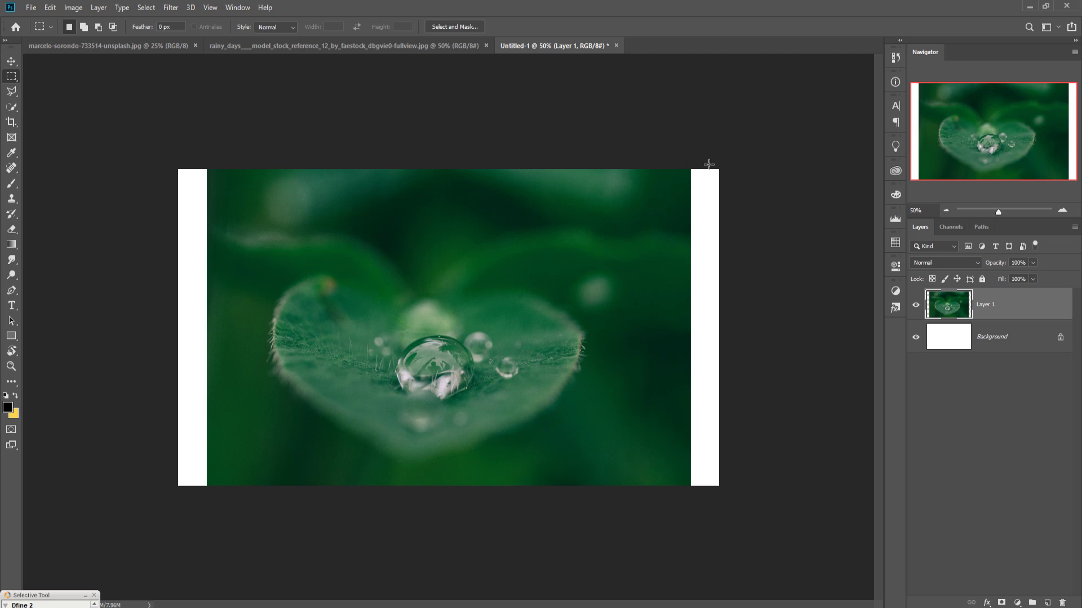
- Fill the white strip on the right edge with Content-Aware Fill
{"action": "left_click_drag", "start_coordinate": [694, 168], "coordinate": [780, 498]}
{"action": "left_click", "coordinate": [49, 8]}
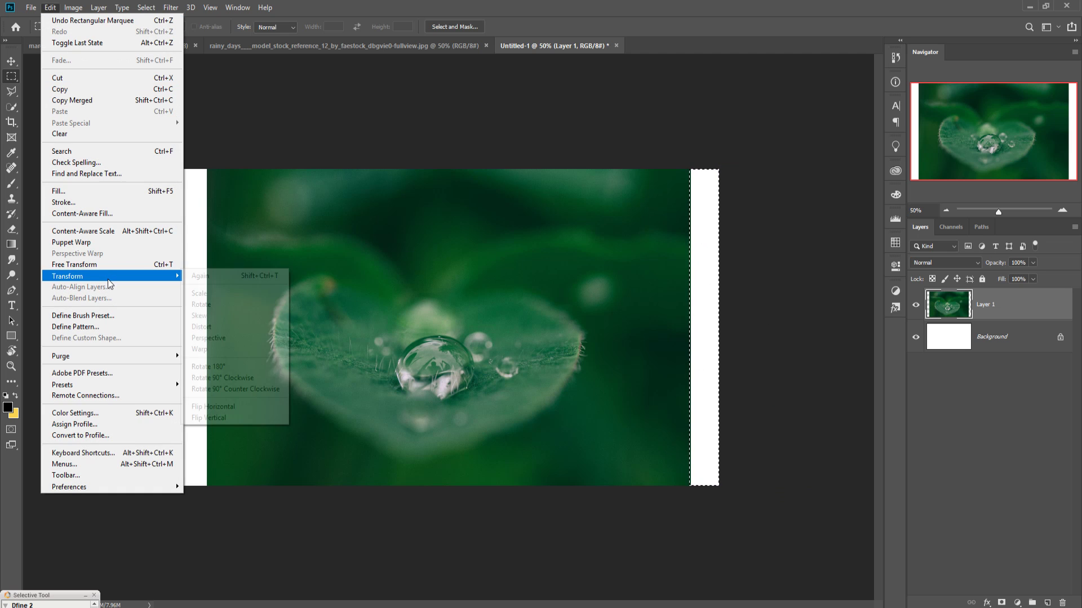
{"action": "left_click", "coordinate": [80, 193]}
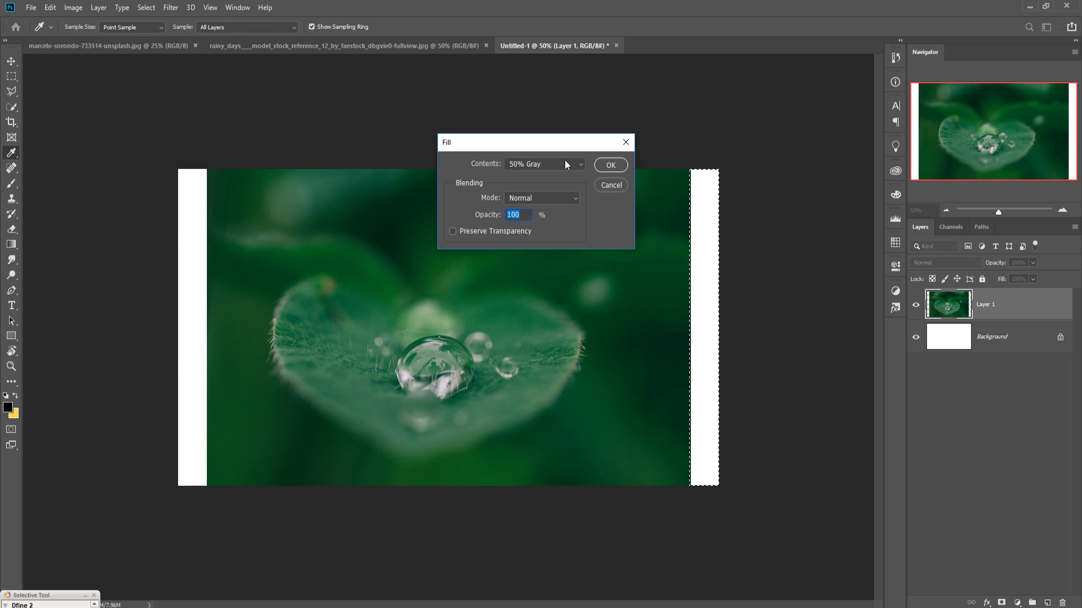
{"action": "left_click", "coordinate": [570, 160]}
{"action": "left_click", "coordinate": [538, 218]}
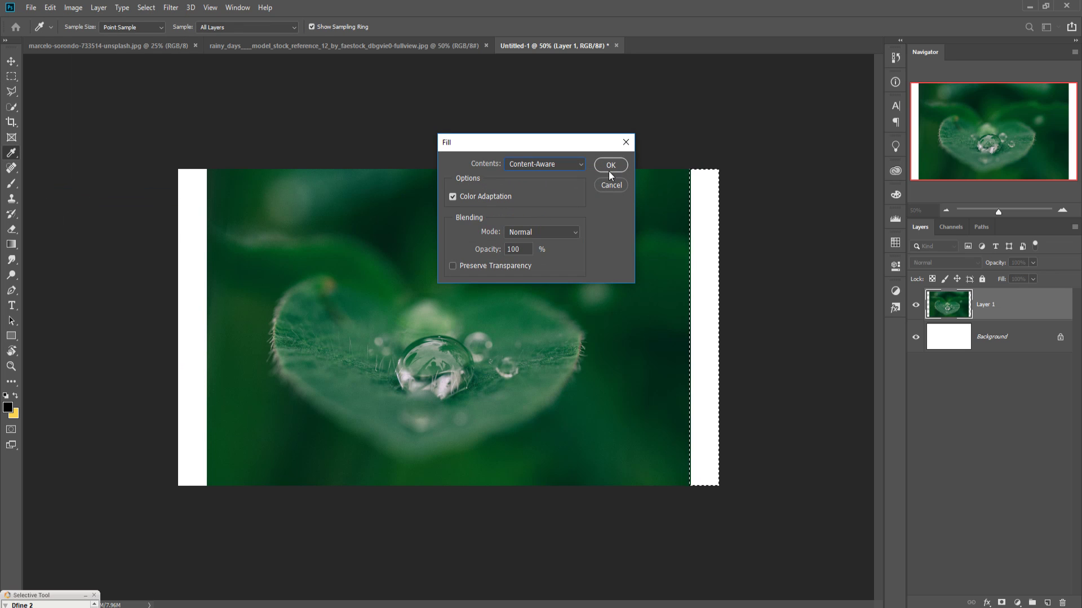
{"action": "left_click", "coordinate": [610, 166]}
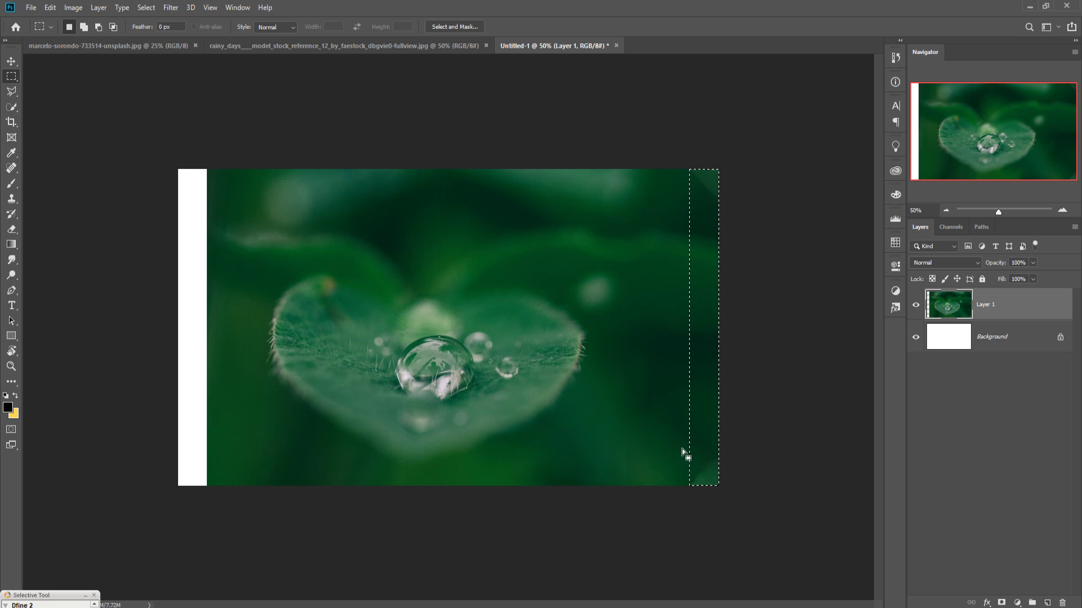
- Content-Aware Fill the left white strip, then deselect
{"action": "left_click", "coordinate": [178, 169]}
{"action": "left_click_drag", "start_coordinate": [179, 169], "coordinate": [209, 507]}
{"action": "left_click", "coordinate": [50, 7]}
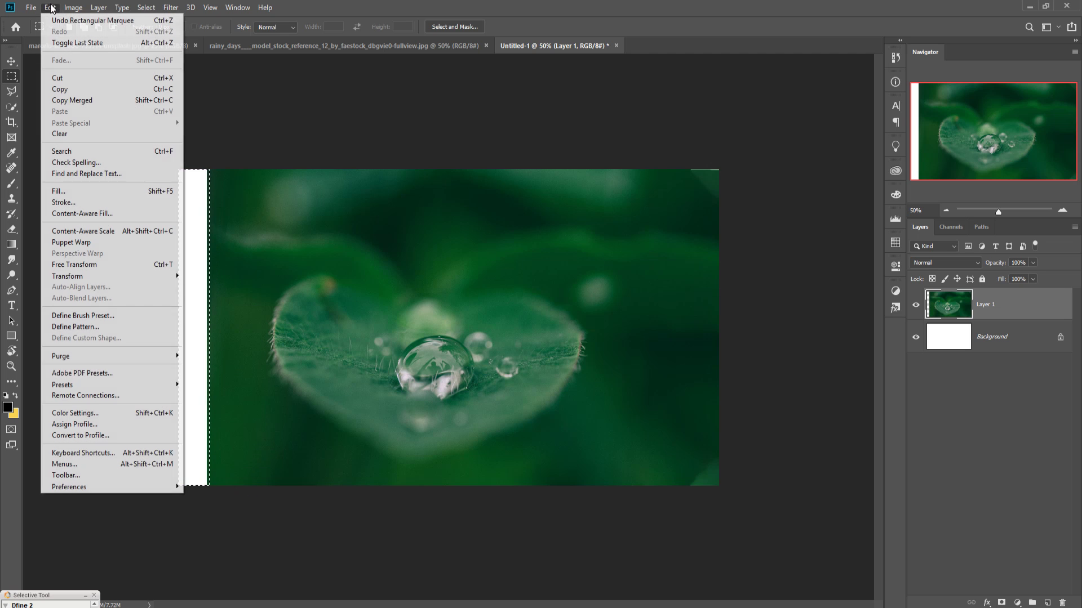
{"action": "left_click", "coordinate": [67, 188]}
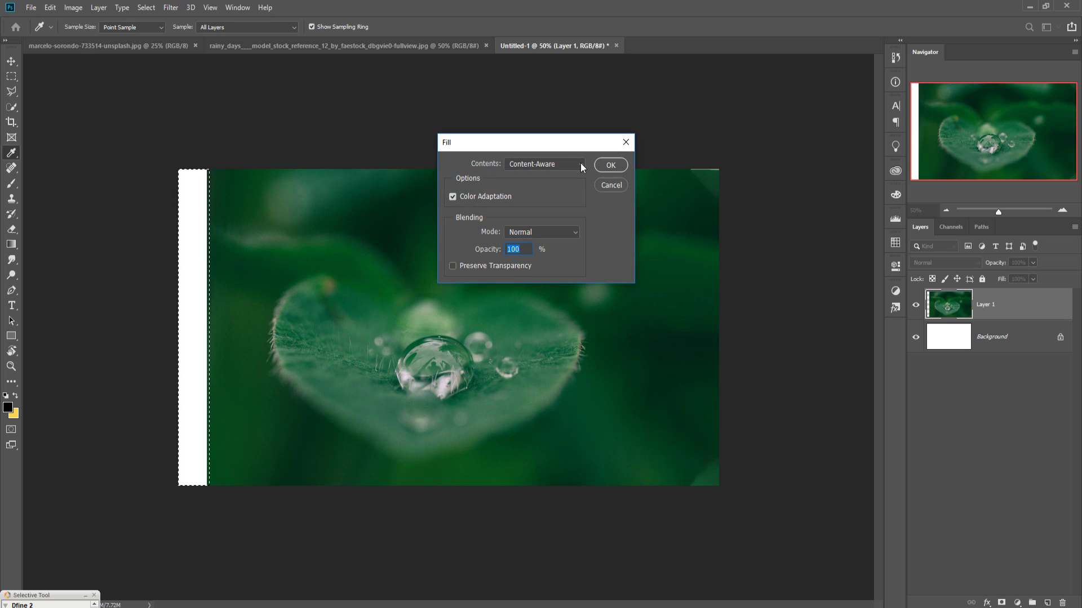
{"action": "left_click", "coordinate": [608, 165]}
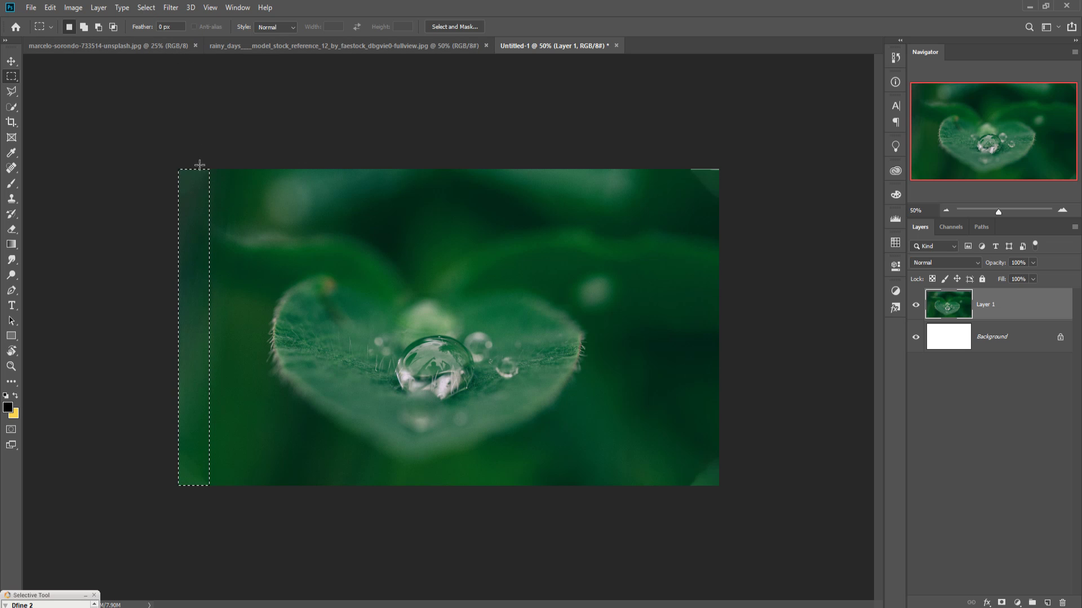
{"action": "left_click", "coordinate": [147, 7]}
{"action": "left_click", "coordinate": [156, 31]}
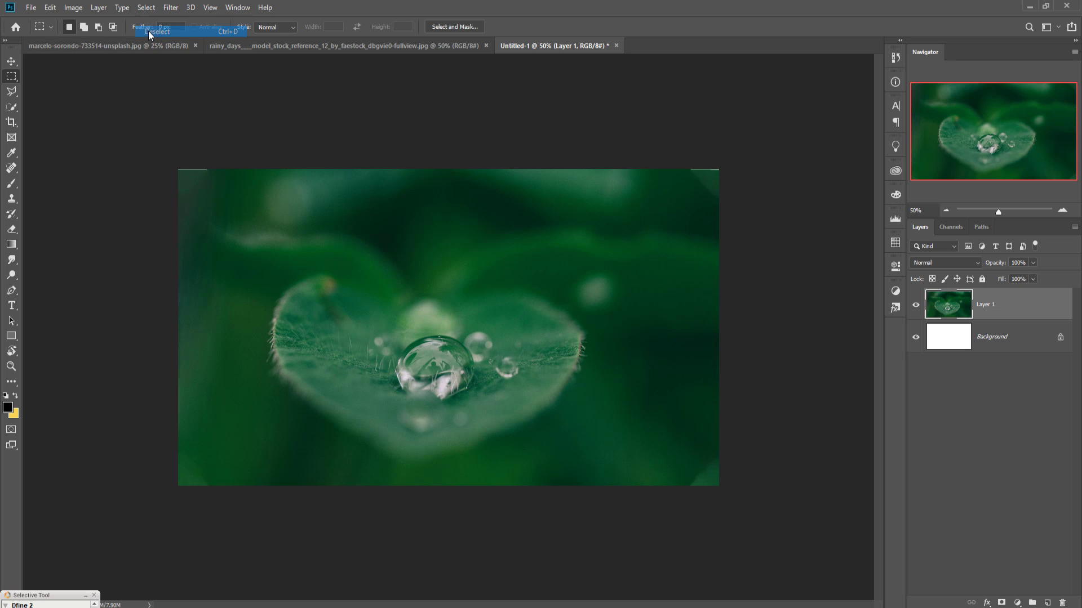
- Enlarge the leaf layer slightly to about 101% and commit
{"action": "key", "text": "v"}
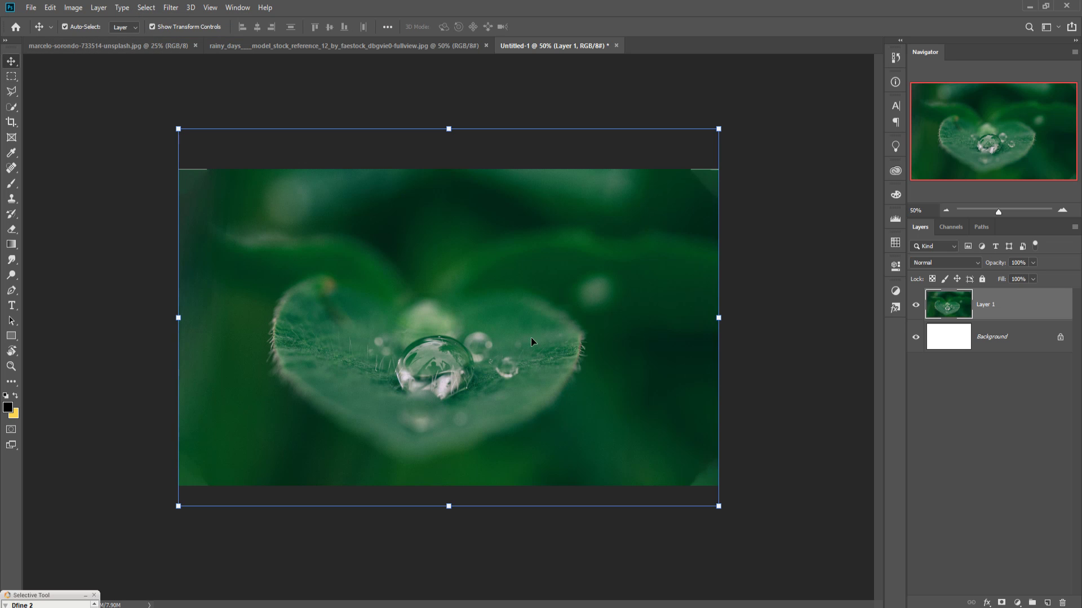
{"action": "left_click_drag", "start_coordinate": [719, 131], "coordinate": [724, 125]}
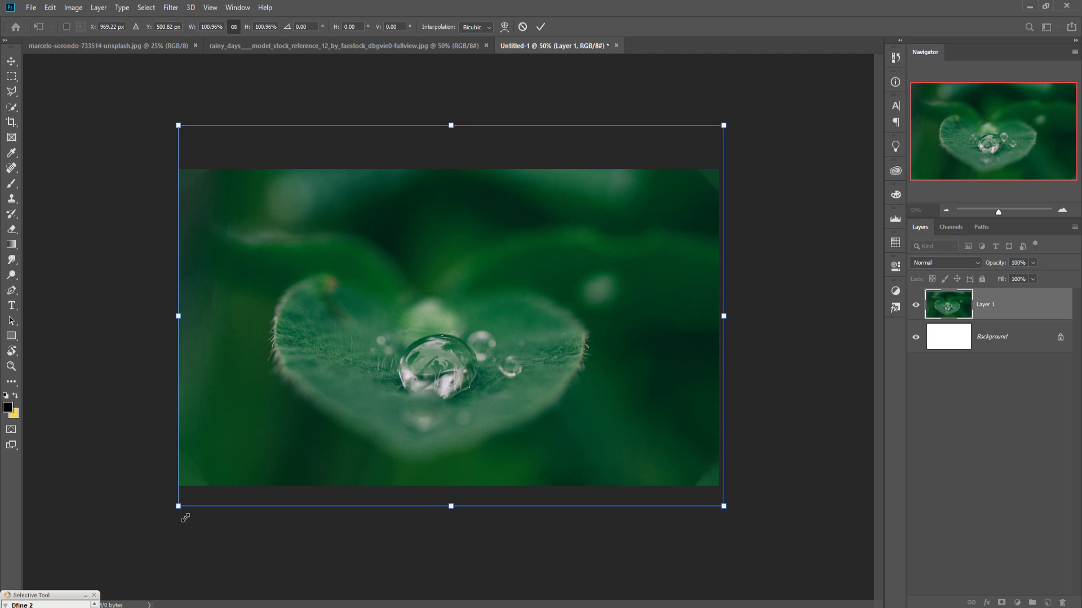
{"action": "left_click", "coordinate": [540, 27]}
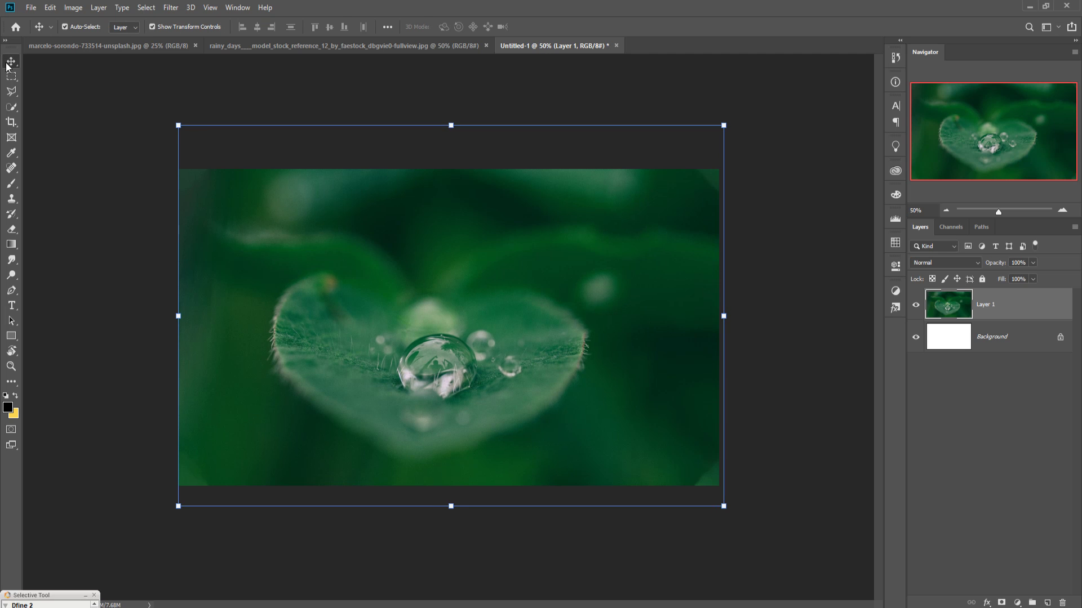
- Apply the crop and drag the leaf layer to the canvas centre
{"action": "left_click", "coordinate": [11, 122]}
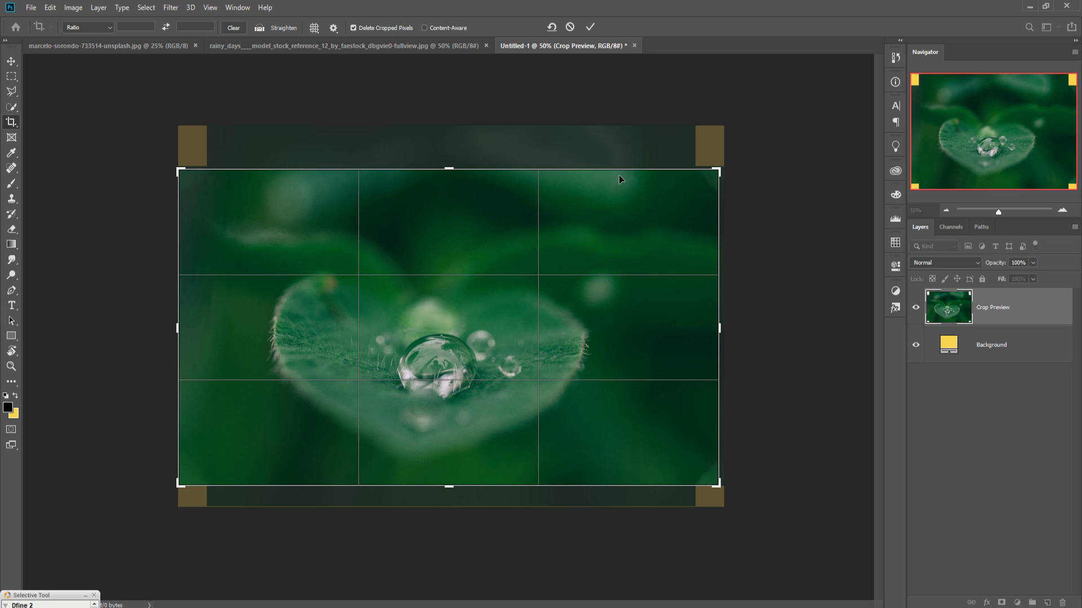
{"action": "left_click", "coordinate": [590, 27]}
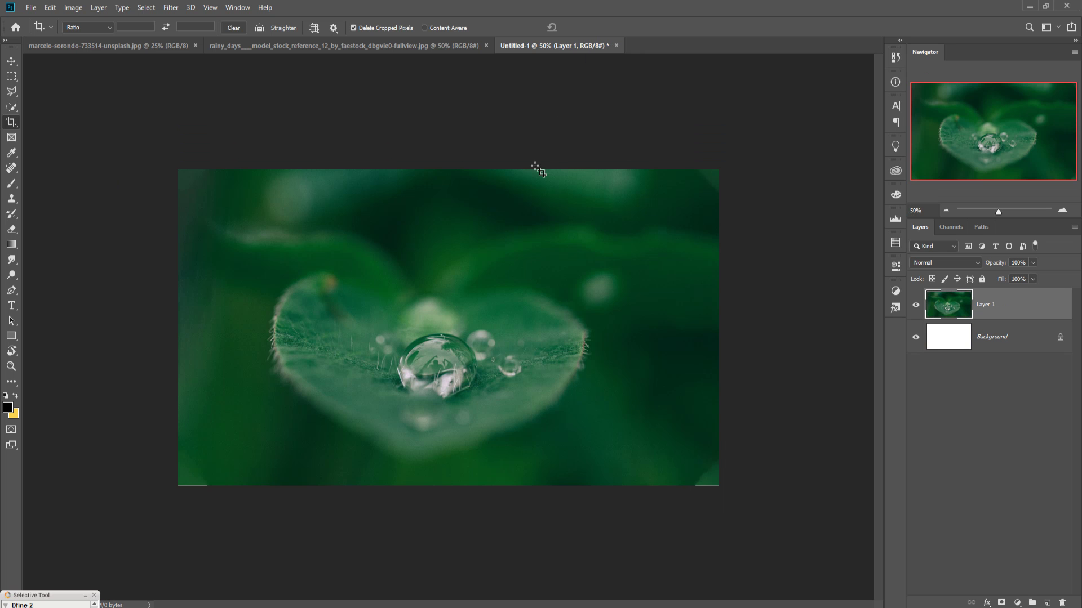
{"action": "left_click", "coordinate": [12, 63]}
{"action": "left_click_drag", "start_coordinate": [467, 236], "coordinate": [473, 288]}
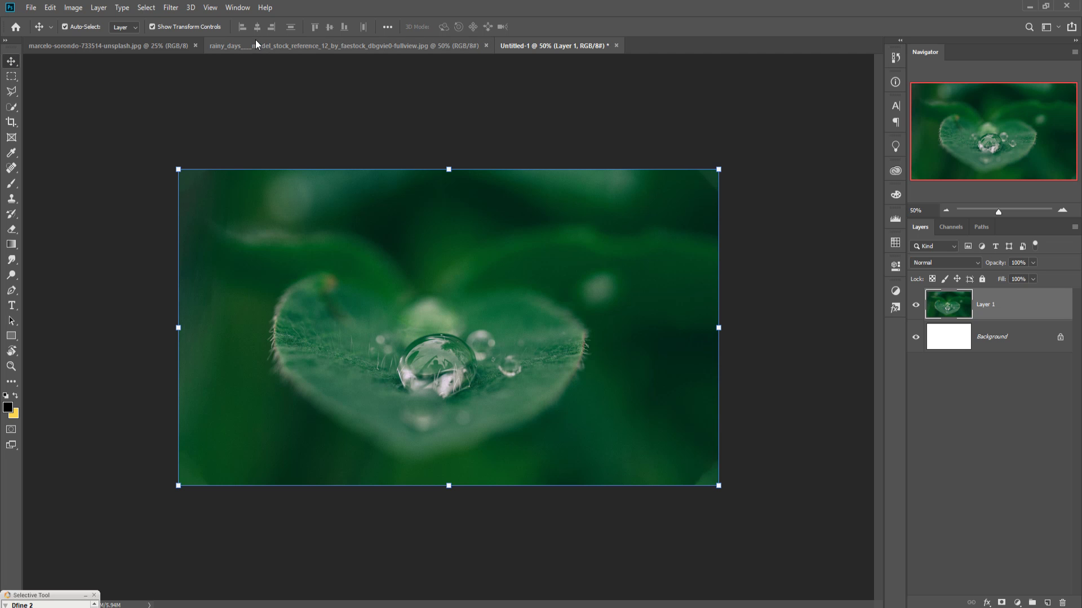
- In the rainy-day photo, Quick-Select the woman from umbrella down to her red shoes
{"action": "left_click", "coordinate": [235, 45]}
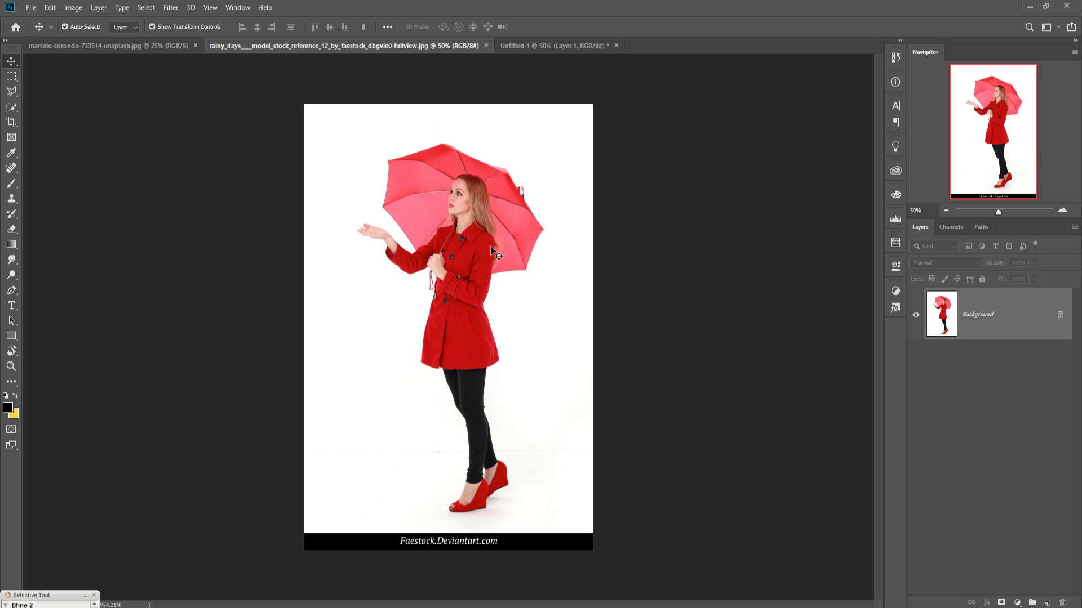
{"action": "left_click", "coordinate": [12, 107]}
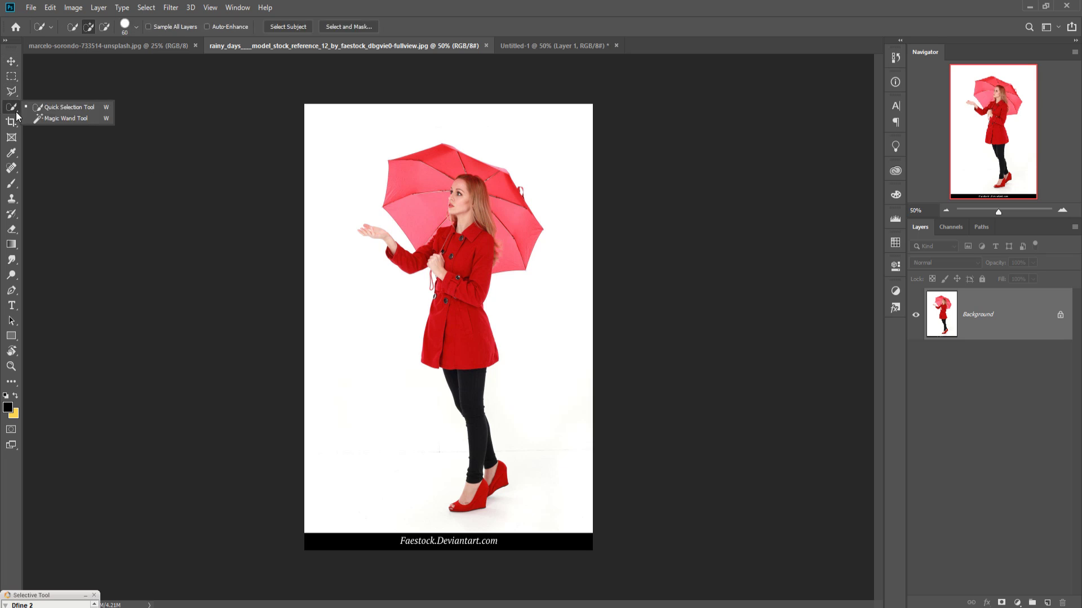
{"action": "left_click", "coordinate": [37, 110]}
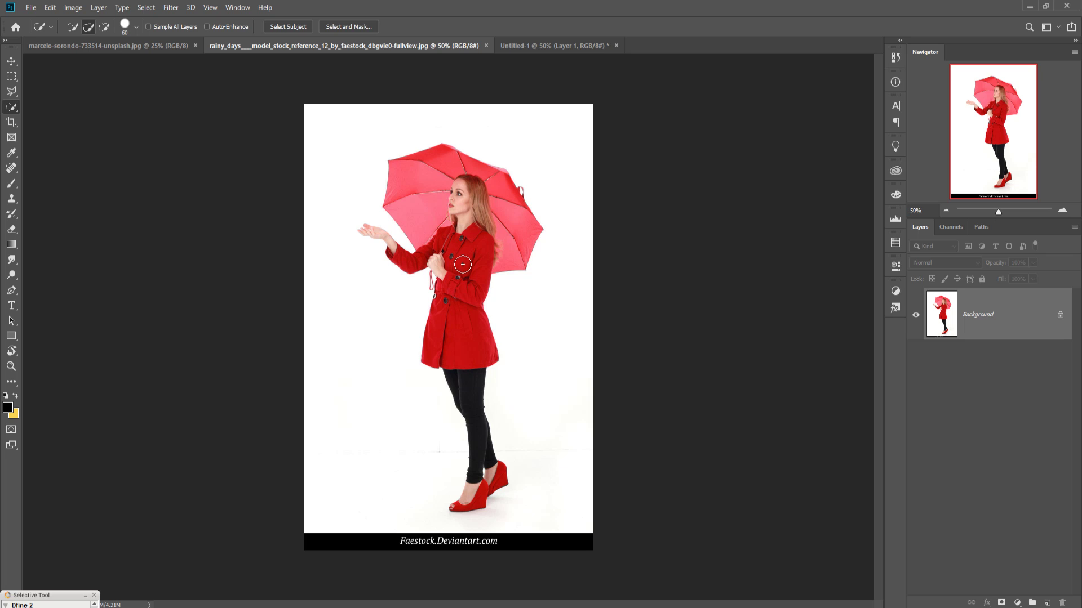
{"action": "mouse_move", "coordinate": [446, 219]}
{"action": "left_mouse_down"}
{"action": "mouse_move", "coordinate": [518, 191]}
{"action": "mouse_move", "coordinate": [497, 187]}
{"action": "mouse_move", "coordinate": [521, 206]}
{"action": "mouse_move", "coordinate": [507, 204]}
{"action": "mouse_move", "coordinate": [512, 213]}
{"action": "mouse_move", "coordinate": [466, 274]}
{"action": "left_mouse_up"}
{"action": "left_click_drag", "start_coordinate": [469, 347], "coordinate": [489, 503]}
{"action": "key", "text": "bracketleft"}
{"action": "key", "text": "bracketleft"}
{"action": "mouse_move", "coordinate": [480, 493]}
{"action": "left_mouse_down"}
{"action": "mouse_move", "coordinate": [494, 476]}
{"action": "mouse_move", "coordinate": [459, 504]}
{"action": "mouse_move", "coordinate": [472, 509]}
{"action": "left_mouse_up"}
- At 200% zoom, add the hands and forearm with brush sizes 30 and 20
{"action": "key", "text": "bracketleft"}
{"action": "key", "text": "ctrl+plus"}
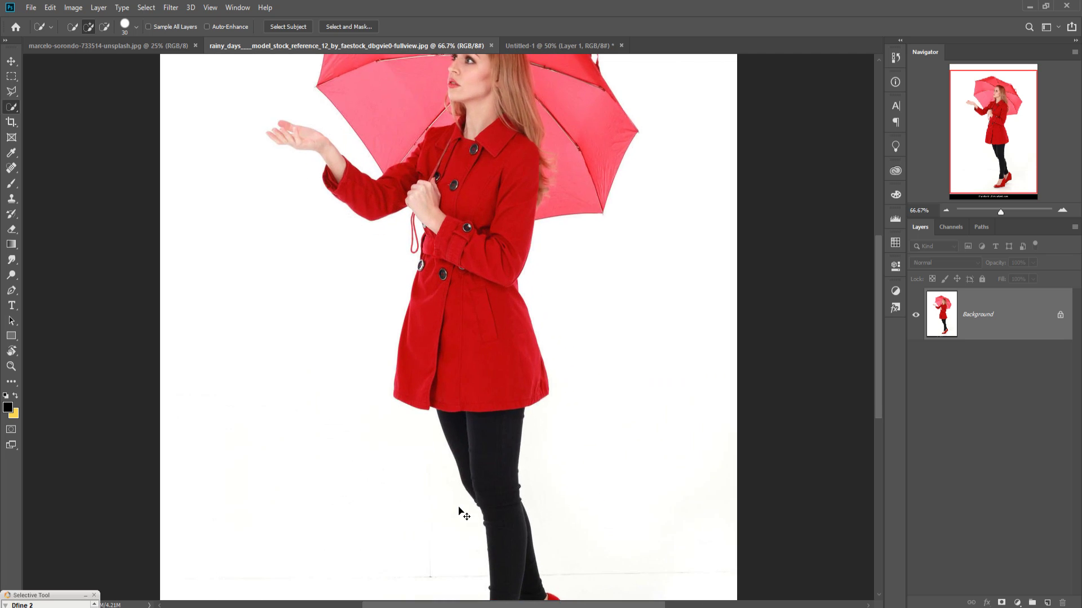
{"action": "key", "text": "ctrl+plus"}
{"action": "key", "text": "ctrl+plus"}
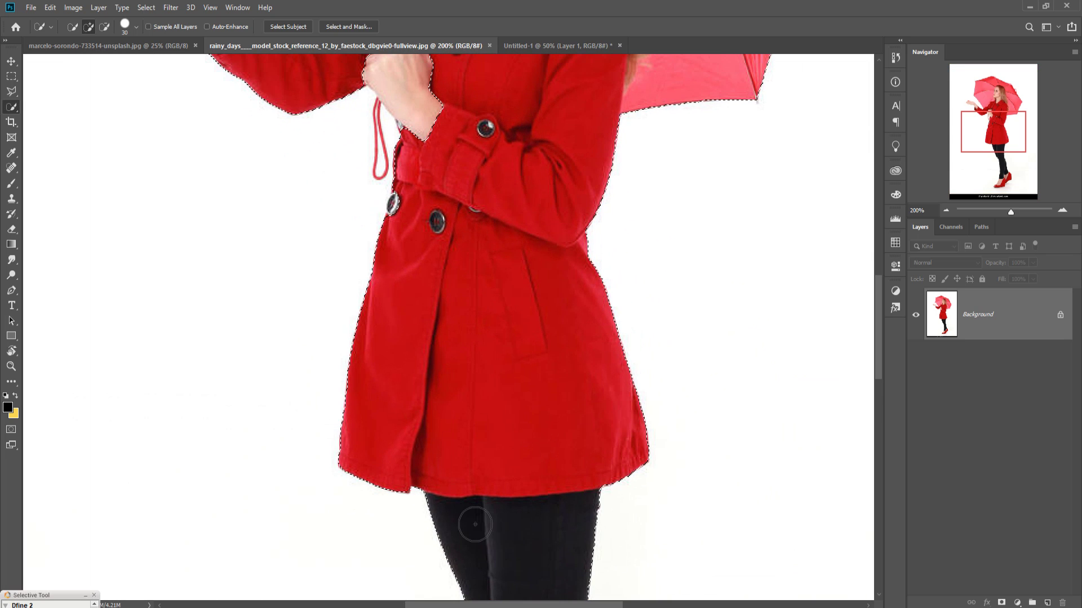
{"action": "left_click", "coordinate": [425, 115]}
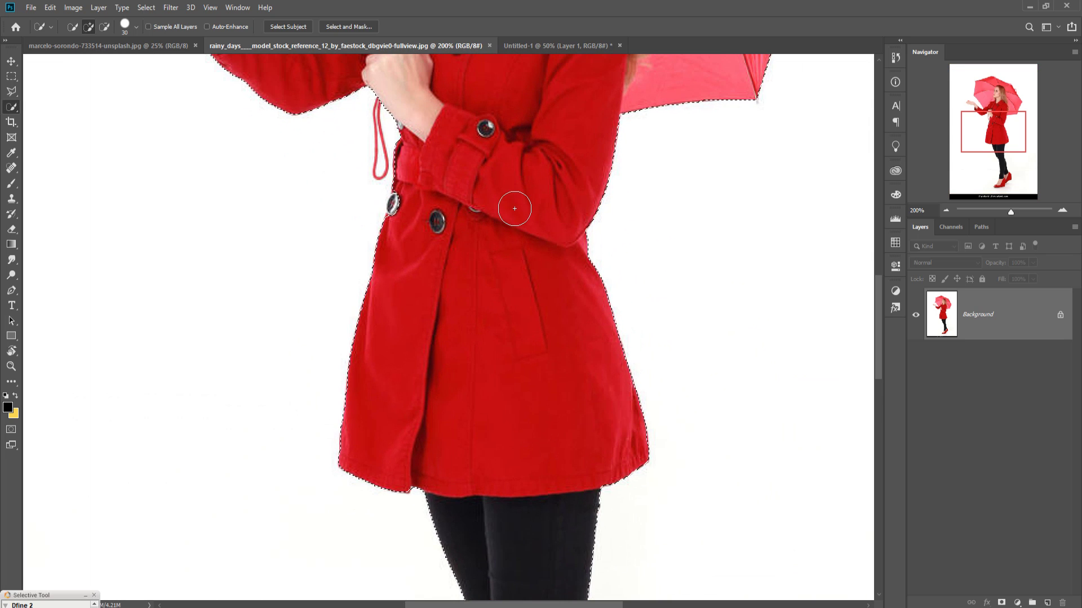
{"action": "left_click_drag", "start_coordinate": [535, 302], "coordinate": [529, 138]}
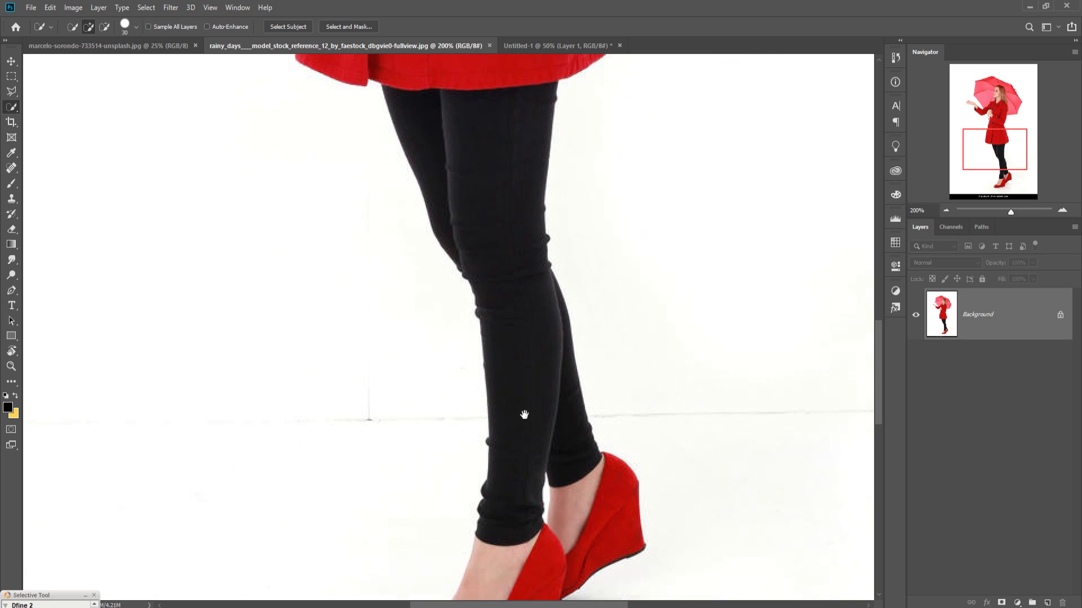
{"action": "left_click_drag", "start_coordinate": [524, 414], "coordinate": [522, 198]}
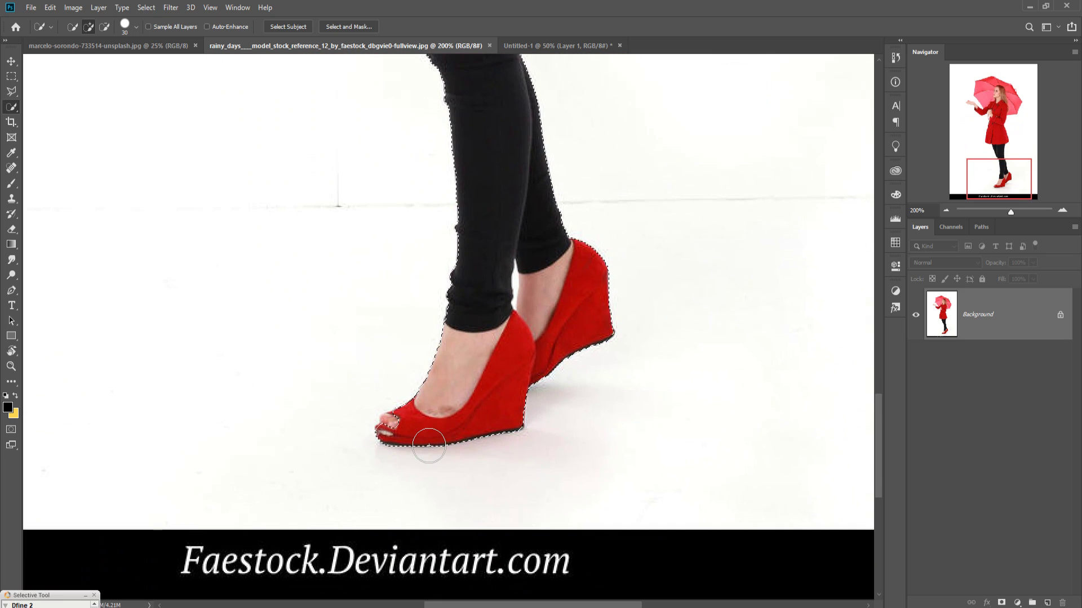
{"action": "key", "text": "bracketleft"}
{"action": "scroll", "coordinate": [606, 274], "scroll_direction": "up", "scroll_amount": 12}
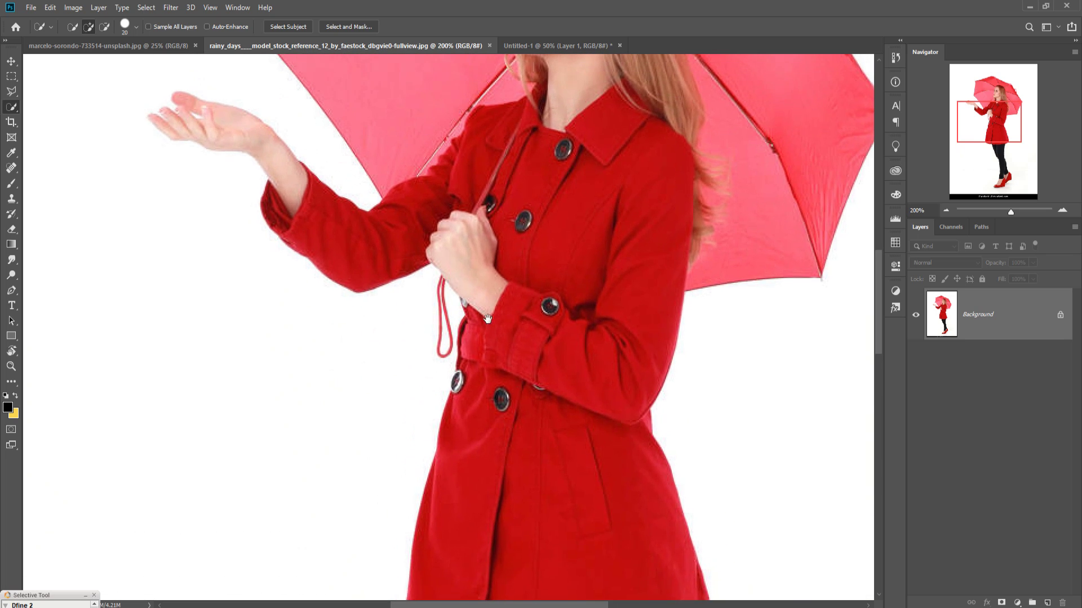
{"action": "left_click_drag", "start_coordinate": [487, 319], "coordinate": [608, 443]}
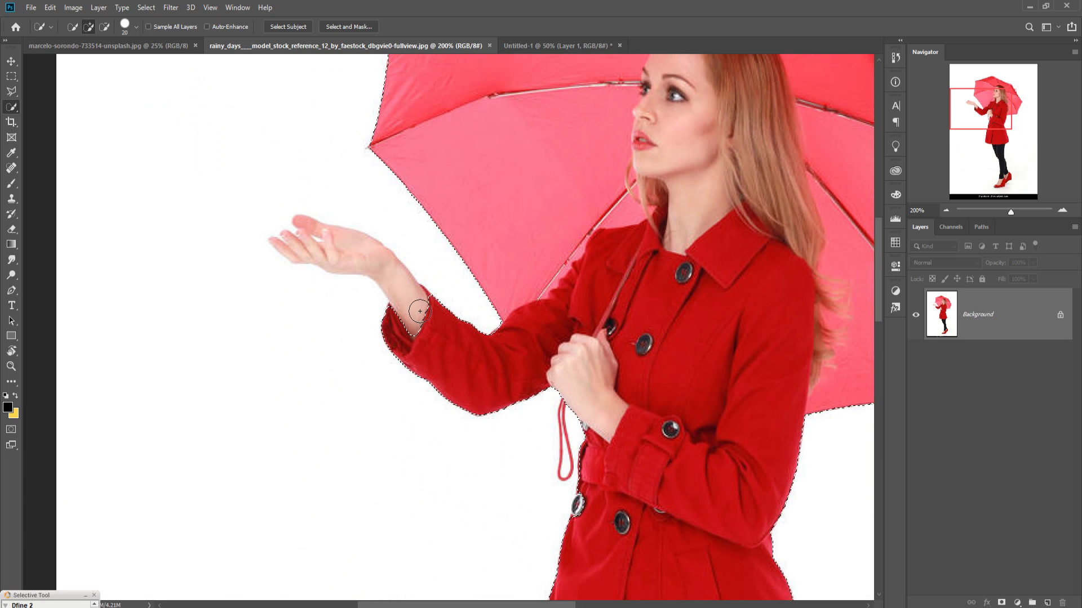
{"action": "mouse_move", "coordinate": [410, 307]}
{"action": "left_mouse_down"}
{"action": "mouse_move", "coordinate": [374, 260]}
{"action": "mouse_move", "coordinate": [335, 250]}
{"action": "left_mouse_up"}
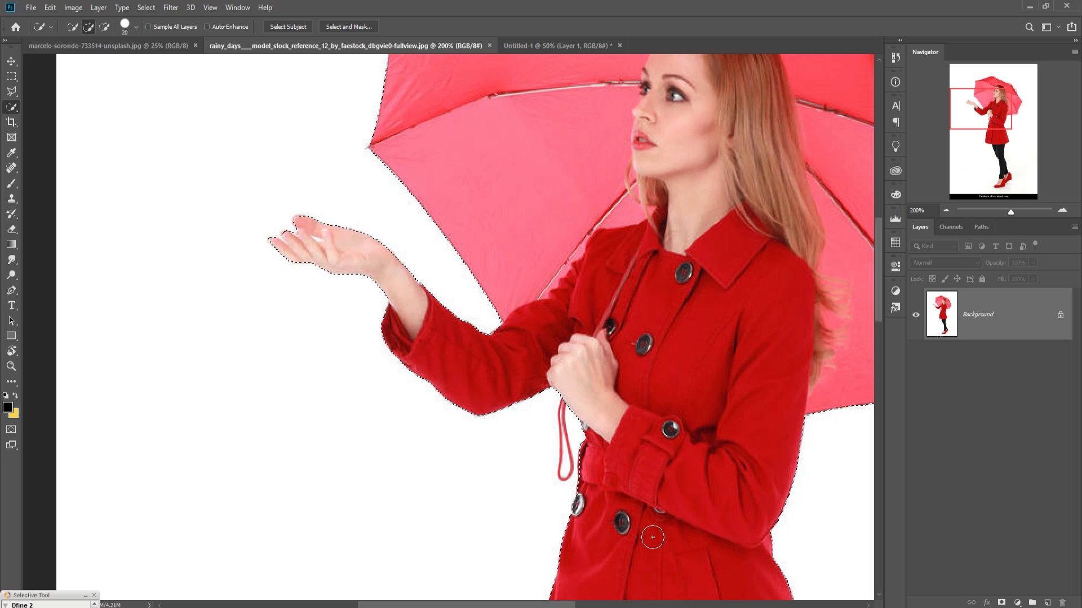
{"action": "key", "text": "ctrl+minus"}
{"action": "key", "text": "ctrl+minus"}
{"action": "key", "text": "ctrl+minus"}
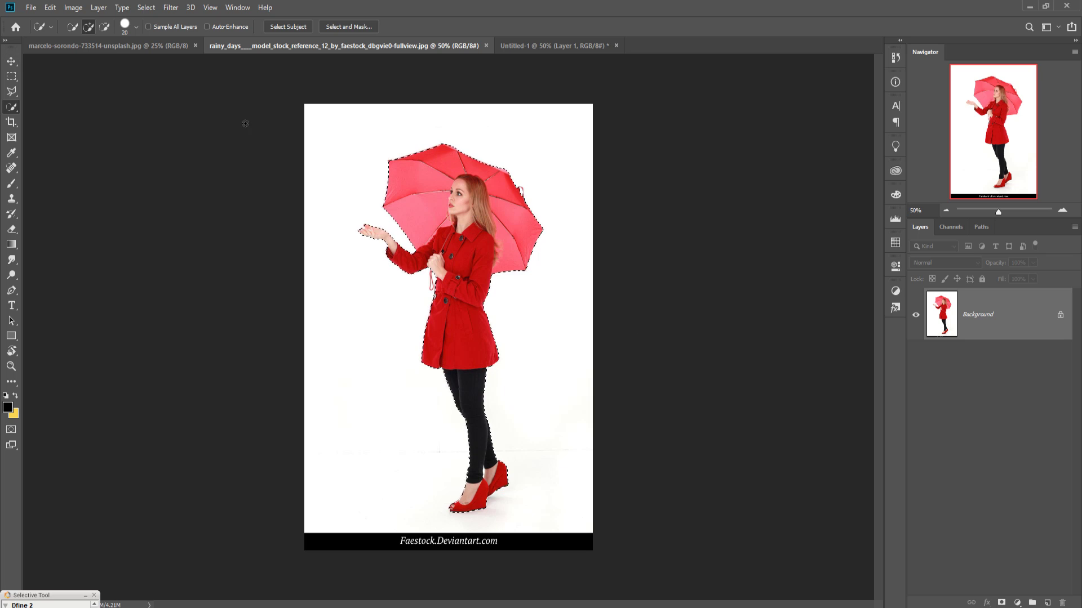
- Copy the woman to a new layer, hide Background, and drag her into Untitled-1 as Layer 2
{"action": "left_click", "coordinate": [11, 61]}
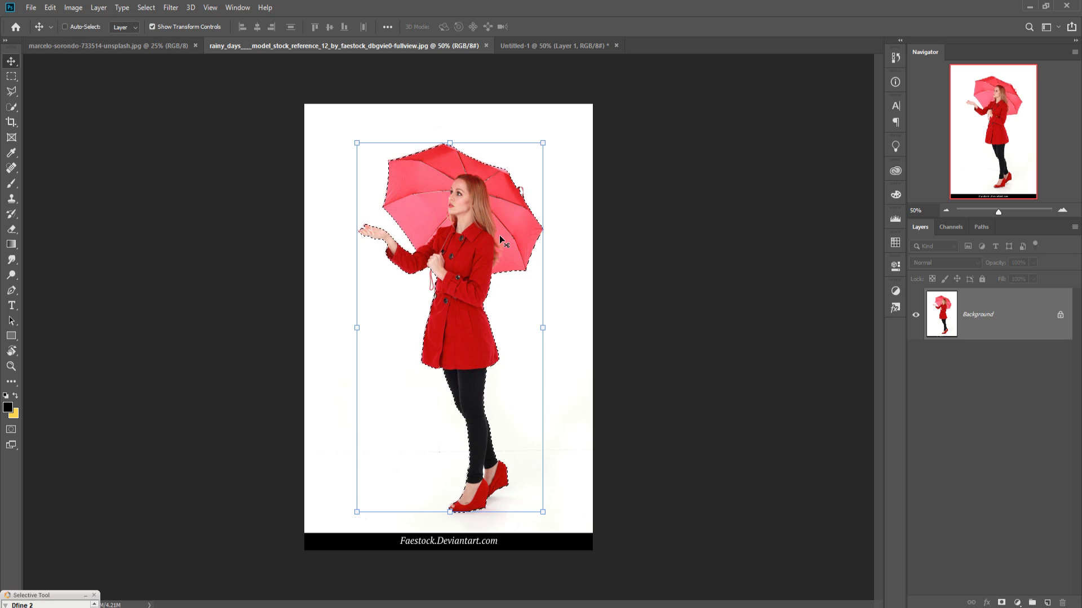
{"action": "key", "text": "ctrl+j"}
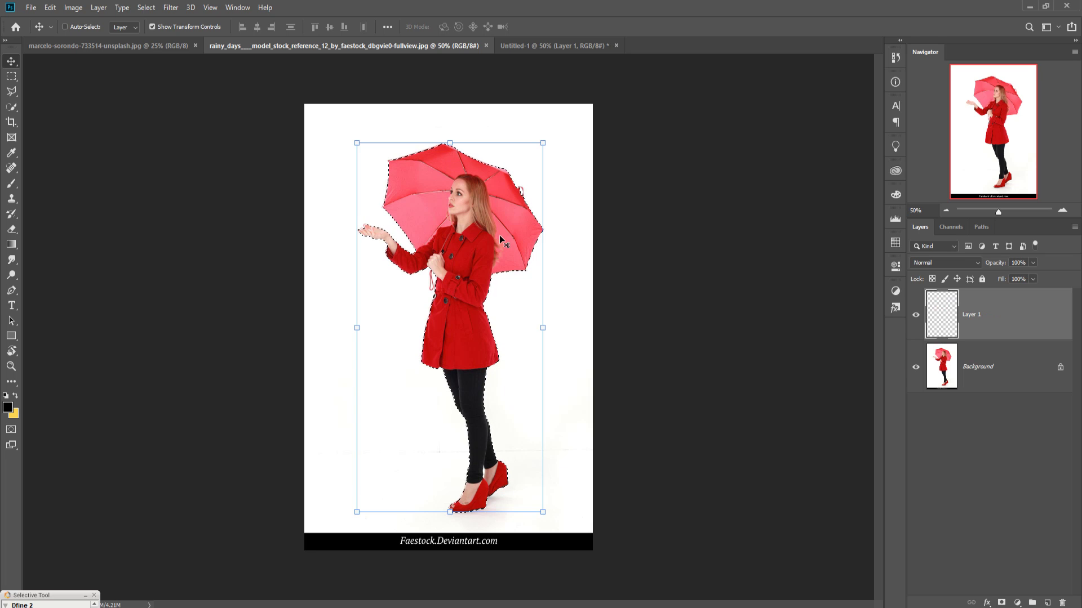
{"action": "left_click", "coordinate": [916, 367]}
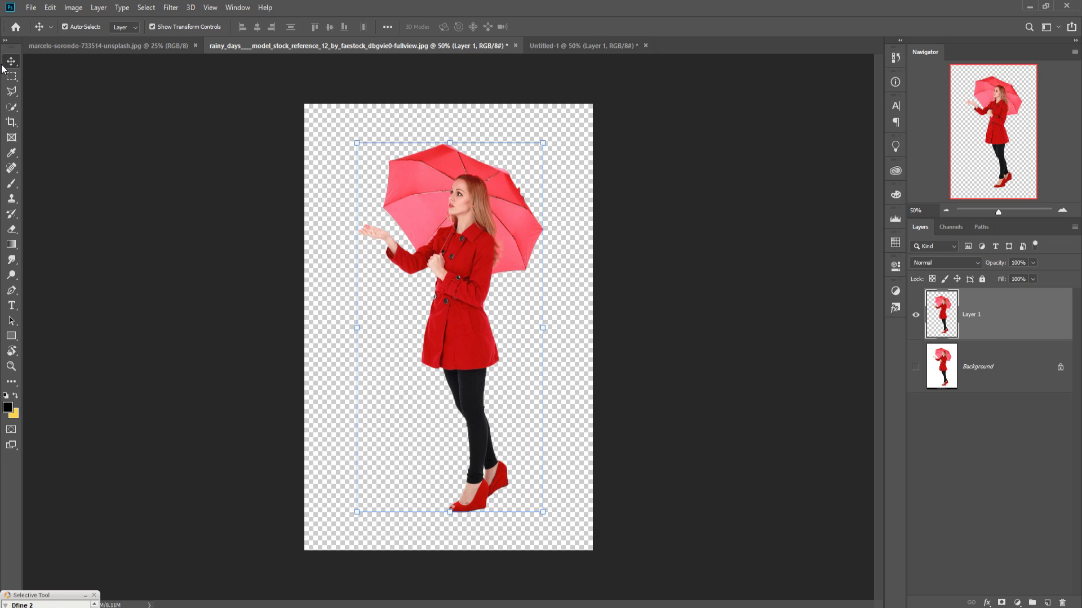
{"action": "left_click_drag", "start_coordinate": [263, 49], "coordinate": [663, 84]}
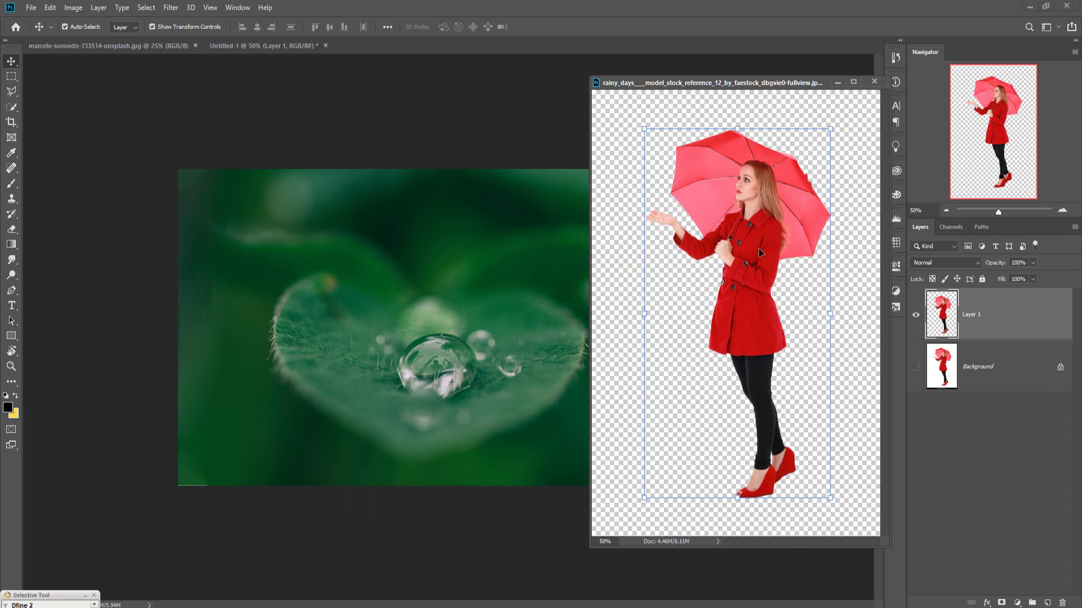
{"action": "left_click_drag", "start_coordinate": [758, 252], "coordinate": [458, 276]}
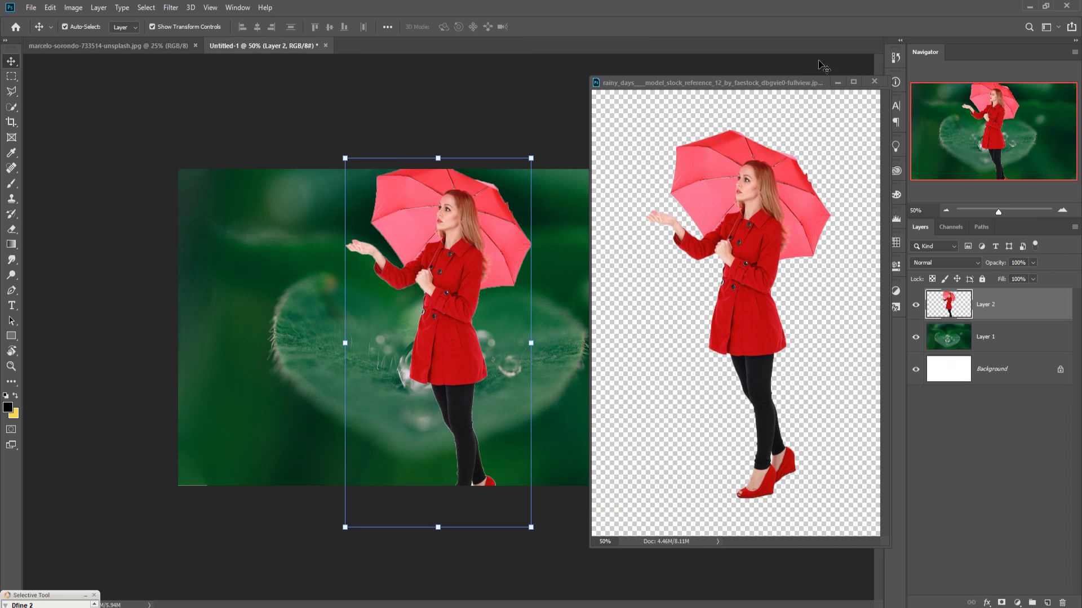
{"action": "left_click", "coordinate": [838, 83]}
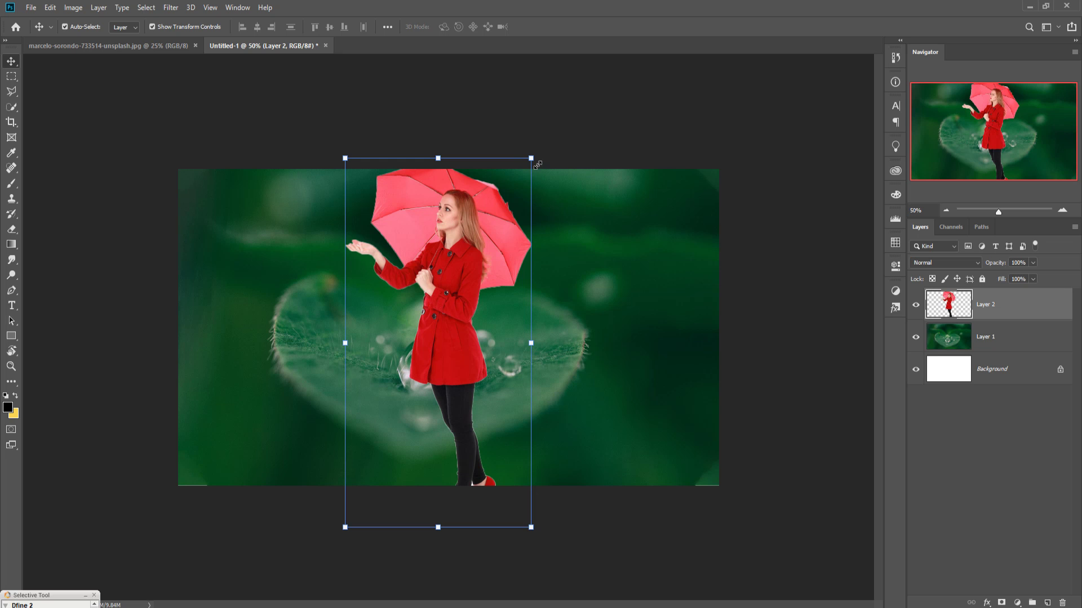
- Scale the woman down onto the leaf and flip her horizontally
{"action": "left_click_drag", "start_coordinate": [531, 158], "coordinate": [466, 278]}
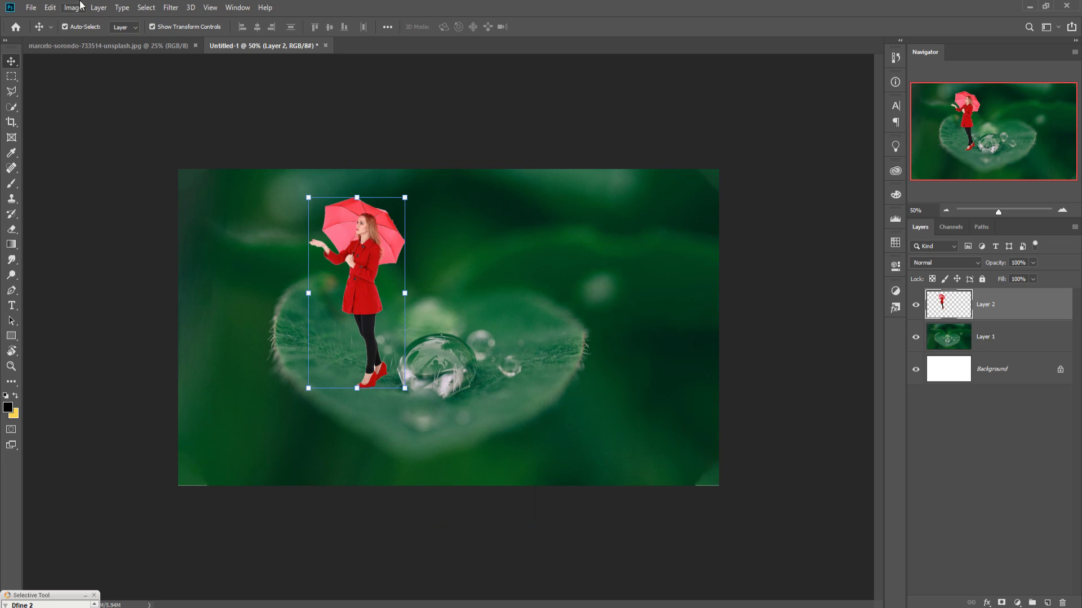
{"action": "left_click", "coordinate": [52, 8]}
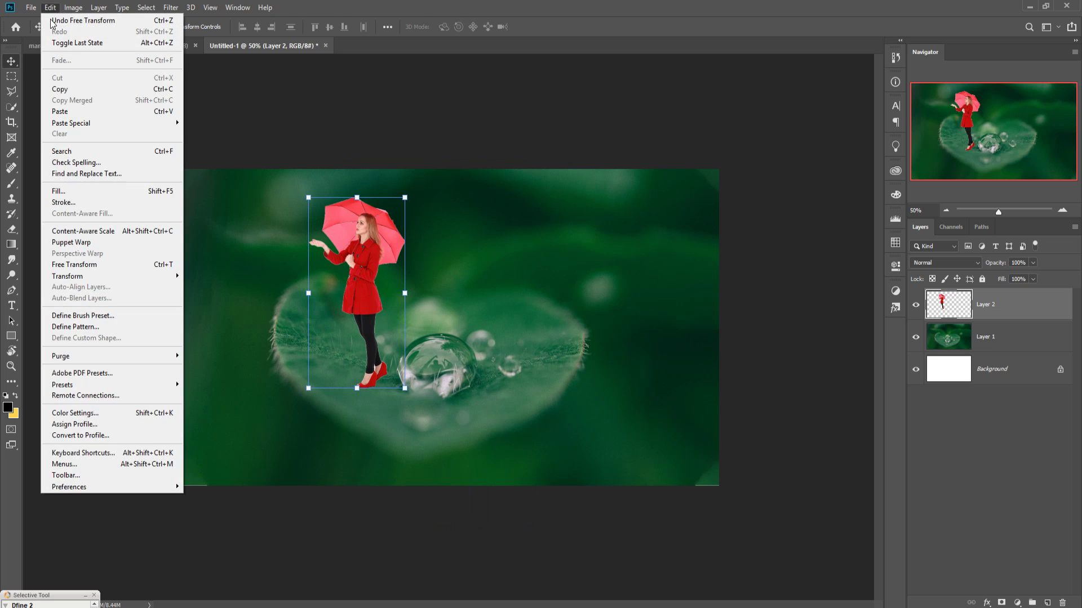
{"action": "mouse_move", "coordinate": [63, 278]}
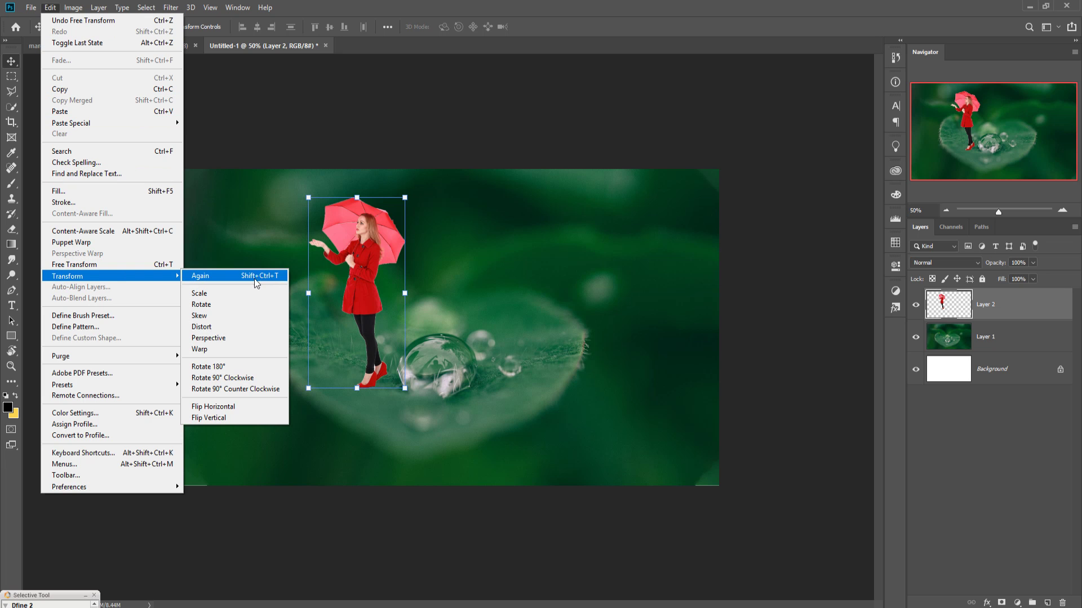
{"action": "left_click", "coordinate": [214, 407]}
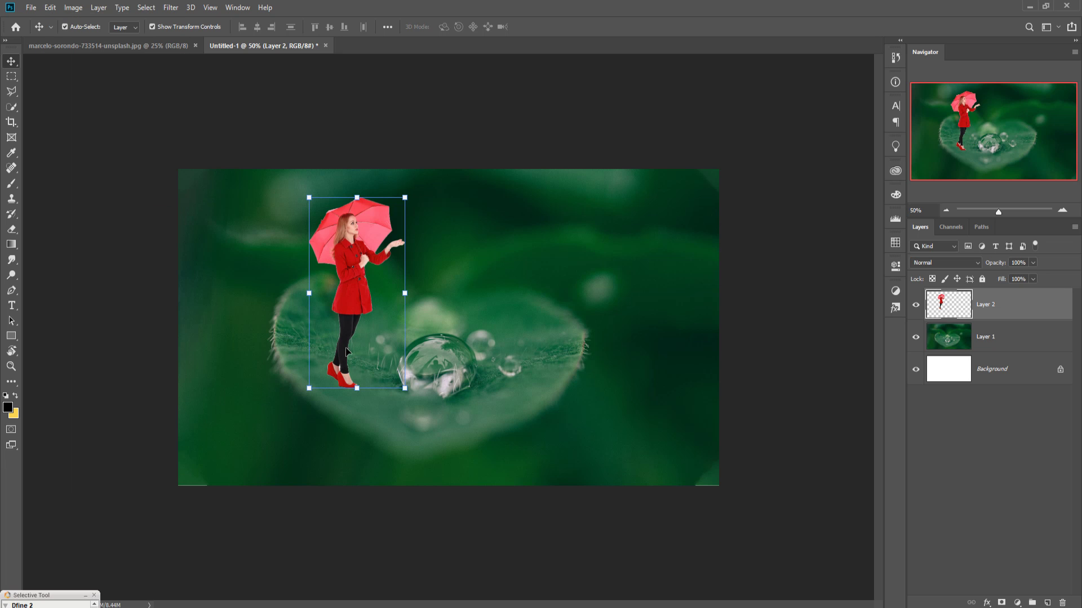
- Fine-tune her to about 78% beside the droplet, commit, and select Layer 1
{"action": "left_click_drag", "start_coordinate": [345, 347], "coordinate": [376, 337]}
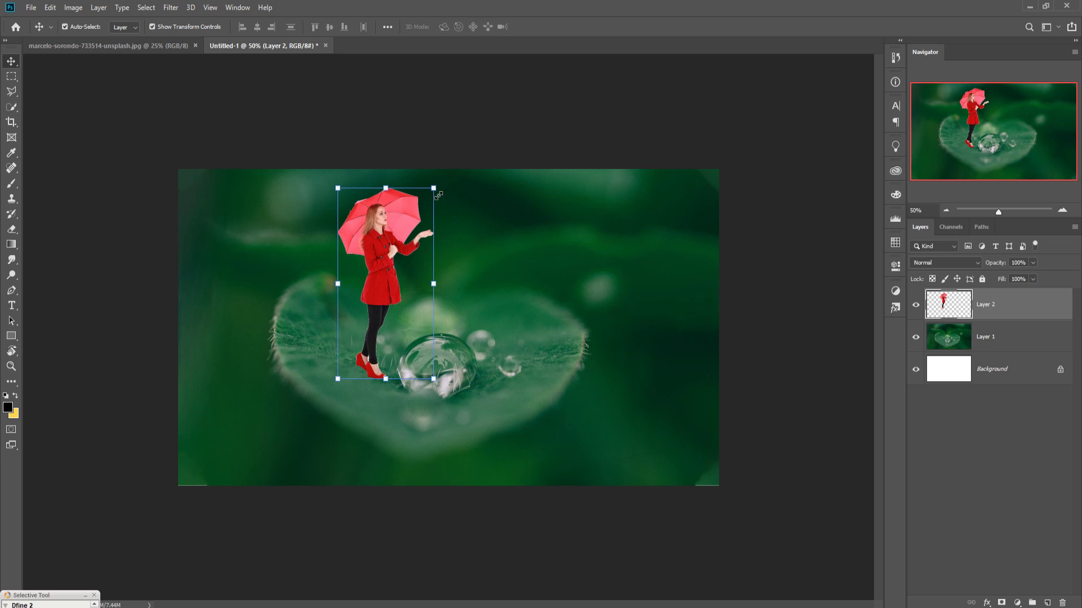
{"action": "left_click_drag", "start_coordinate": [434, 189], "coordinate": [417, 230]}
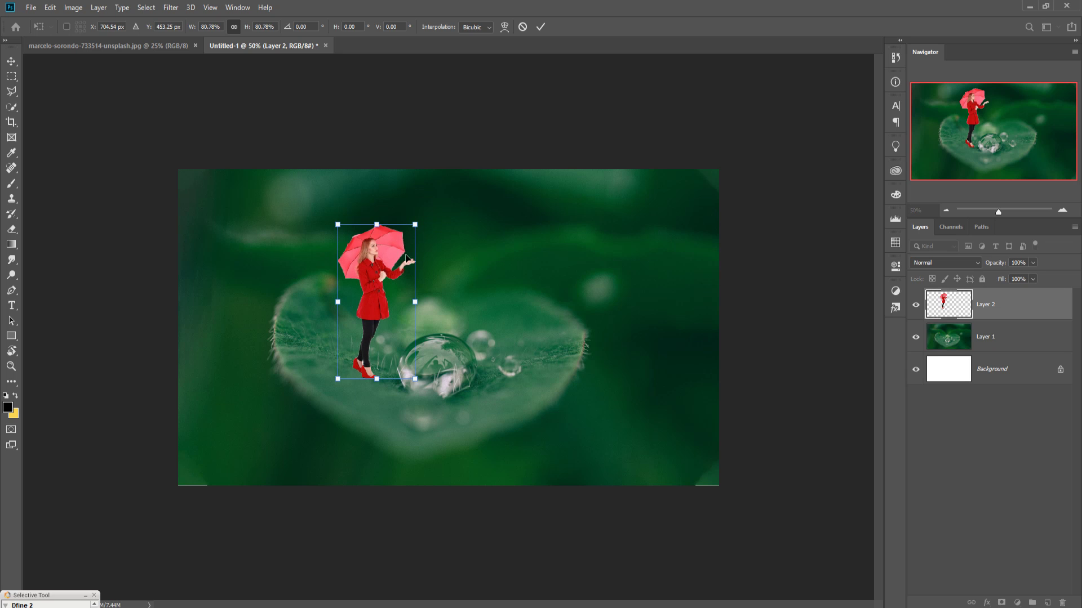
{"action": "left_click_drag", "start_coordinate": [370, 318], "coordinate": [382, 316]}
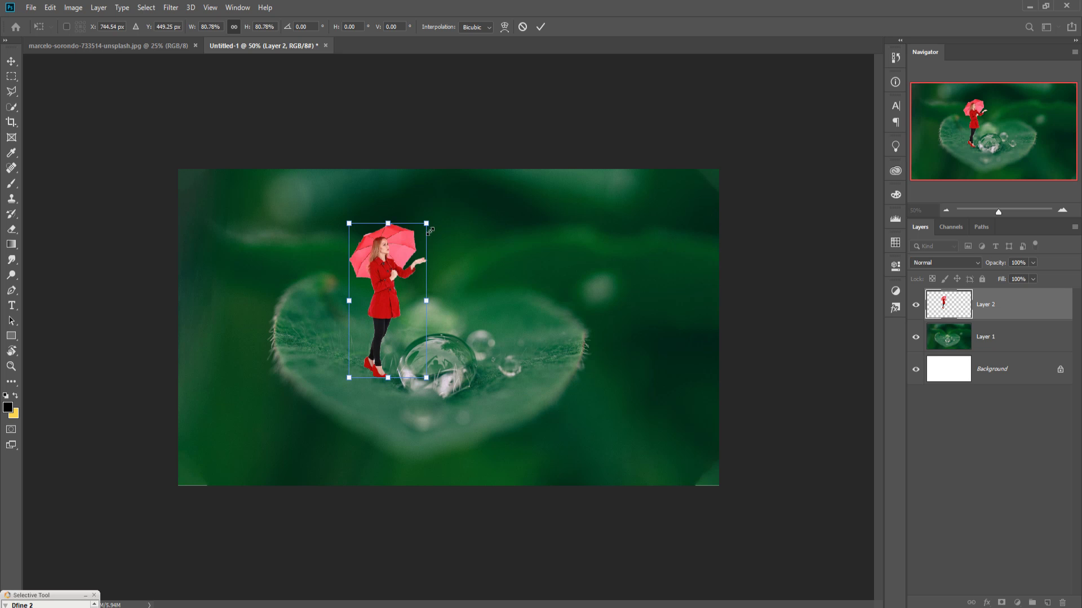
{"action": "left_click_drag", "start_coordinate": [430, 229], "coordinate": [427, 237]}
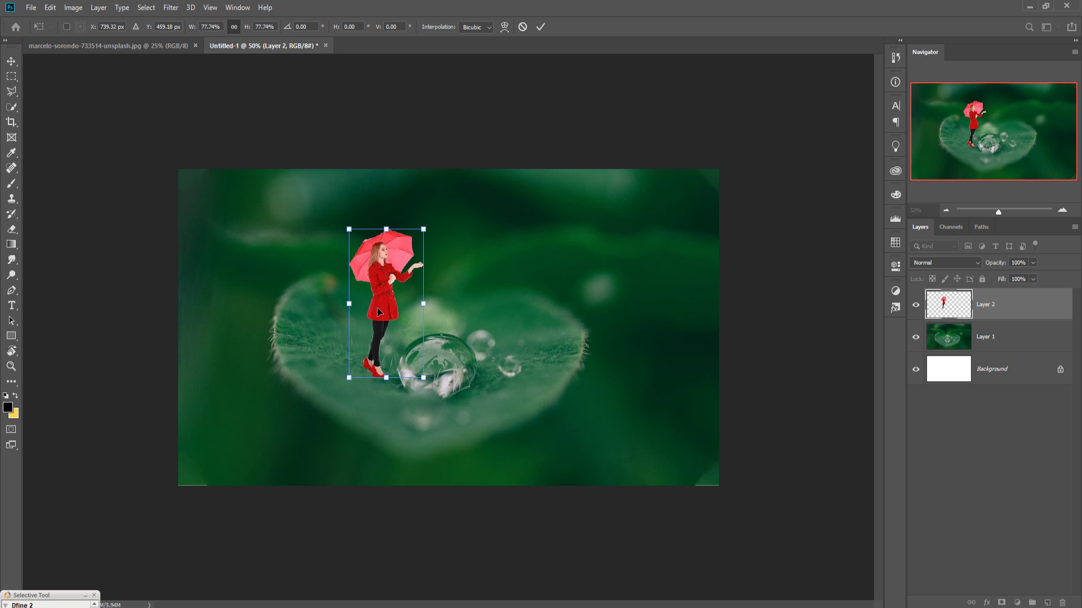
{"action": "left_click_drag", "start_coordinate": [377, 307], "coordinate": [378, 306]}
{"action": "left_click", "coordinate": [540, 26]}
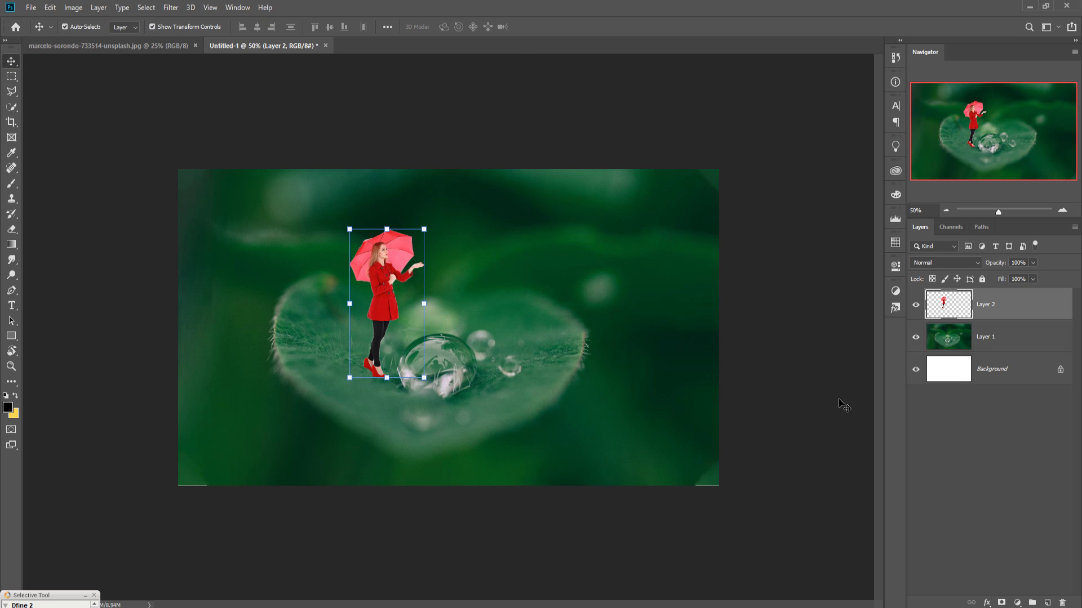
{"action": "left_click", "coordinate": [1010, 344]}
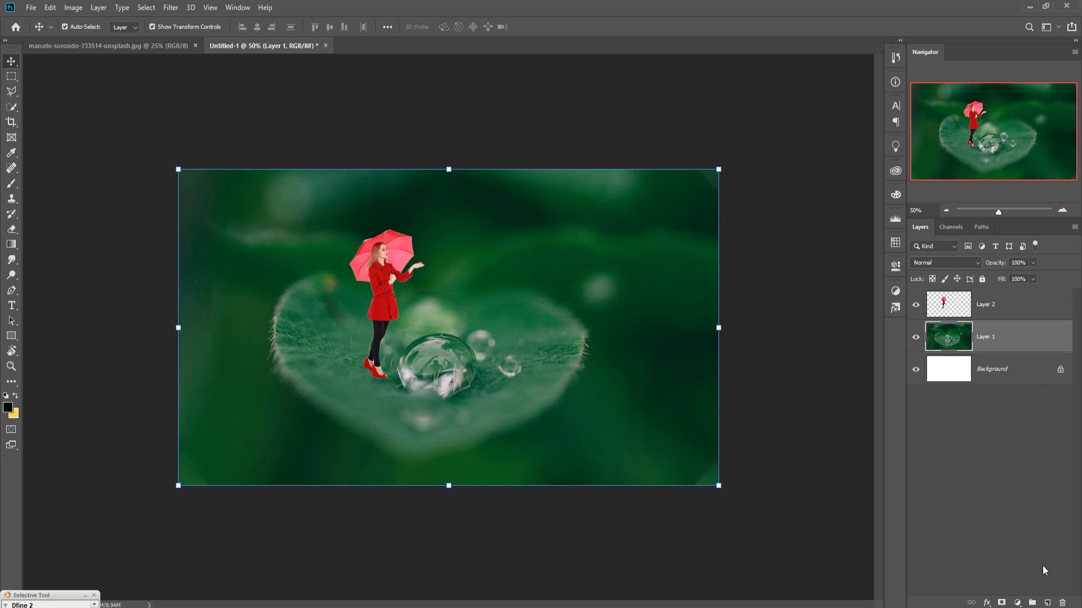
- On new Layer 3, paint a black 175 px shadow under her feet and squash it flatter
{"action": "left_click", "coordinate": [1047, 602]}
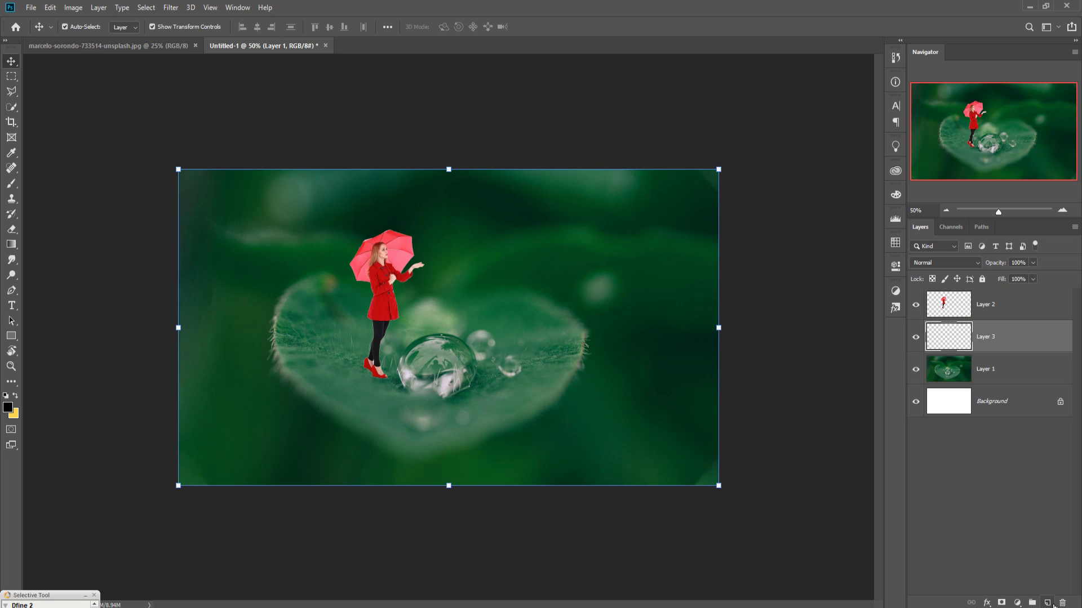
{"action": "left_click", "coordinate": [12, 183]}
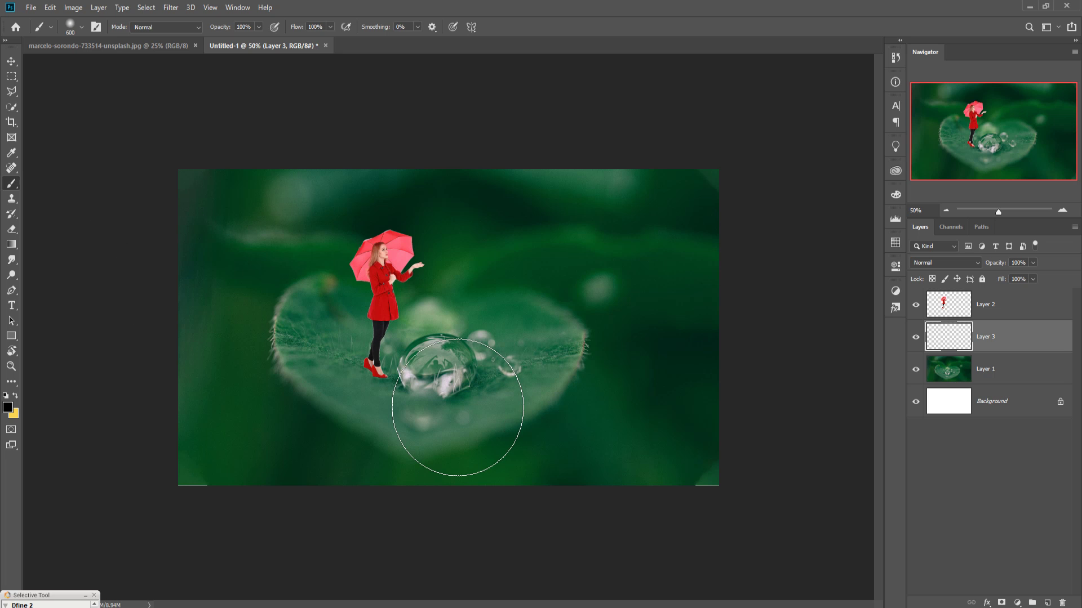
{"action": "key", "text": "bracketleft"}
{"action": "key", "text": "bracketleft"}
{"action": "key", "text": "bracketleft"}
{"action": "key", "text": "bracketleft"}
{"action": "key", "text": "bracketleft"}
{"action": "key", "text": "bracketleft"}
{"action": "left_click_drag", "start_coordinate": [385, 399], "coordinate": [369, 381]}
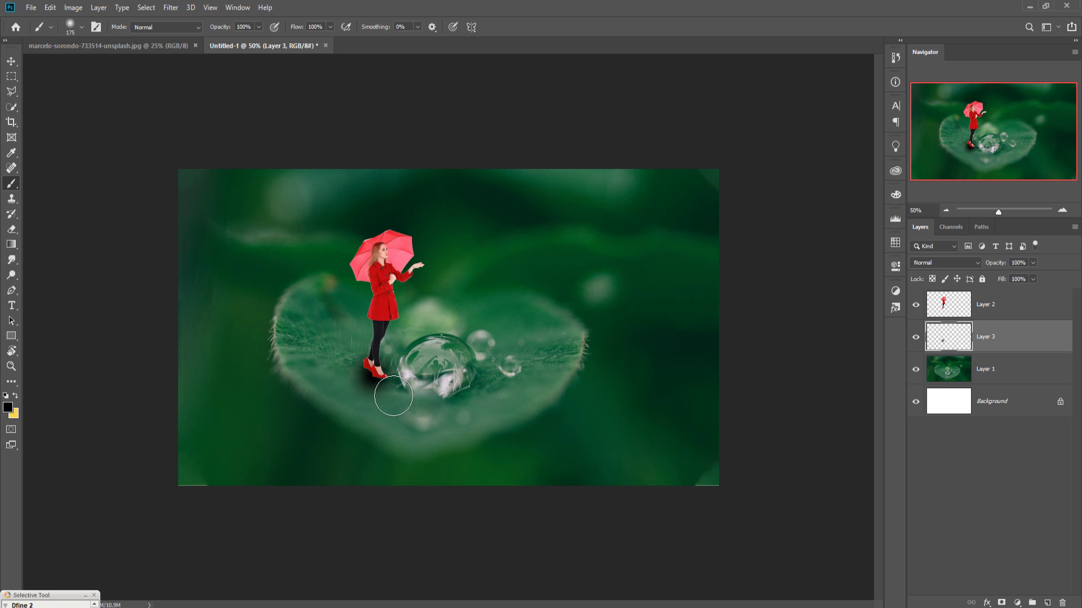
{"action": "left_click", "coordinate": [11, 61]}
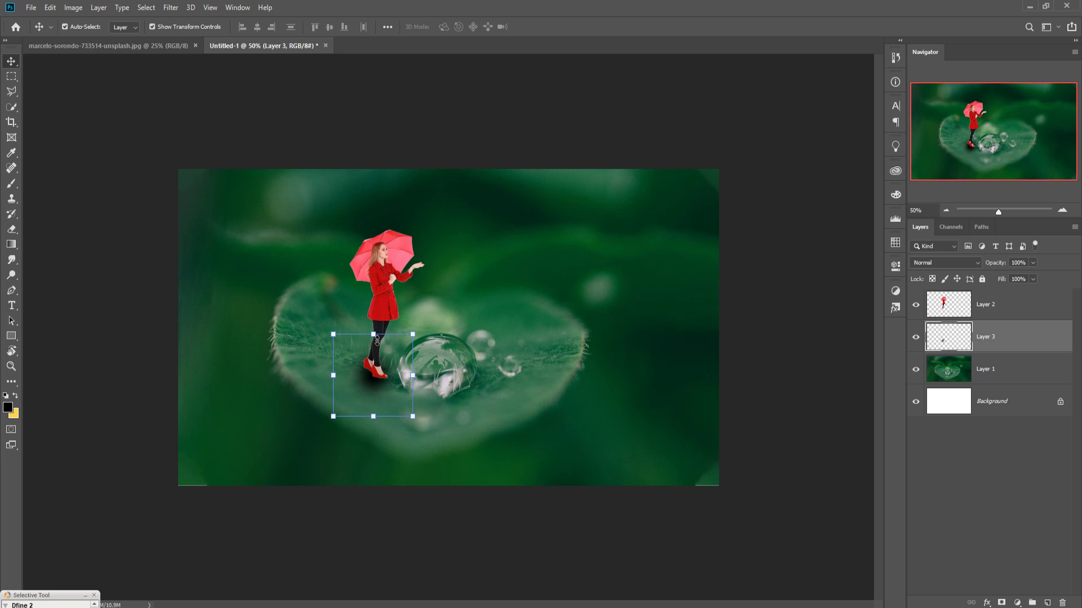
{"action": "left_click_drag", "start_coordinate": [379, 334], "coordinate": [431, 376]}
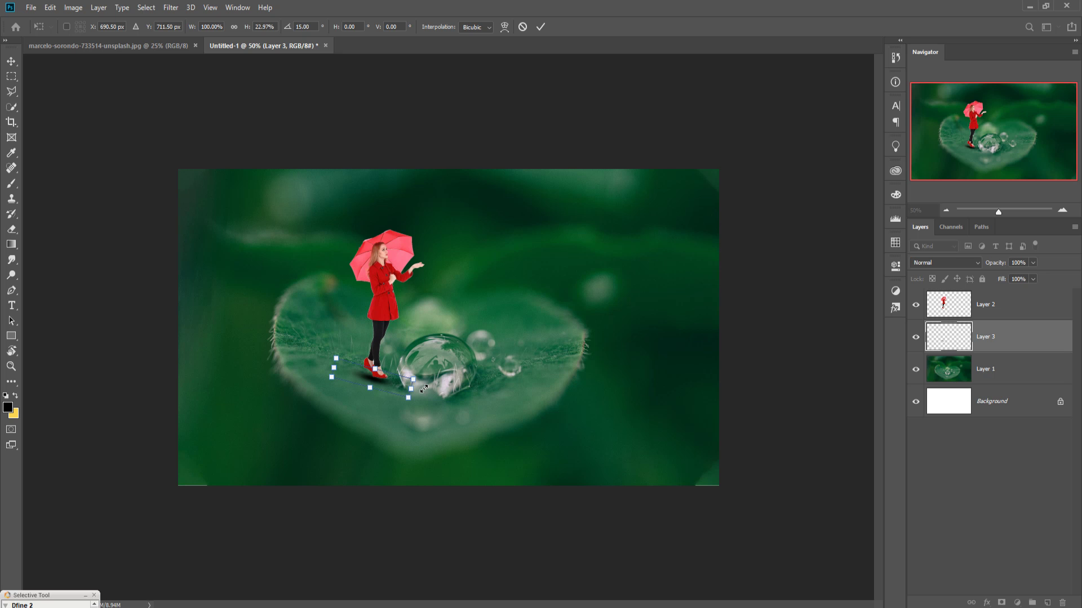
- Nudge the 15°-tilted shadow up, commit it, and select the woman's layer
{"action": "key", "text": "Up"}
{"action": "key", "text": "Up"}
{"action": "key", "text": "Up"}
{"action": "key", "text": "Up"}
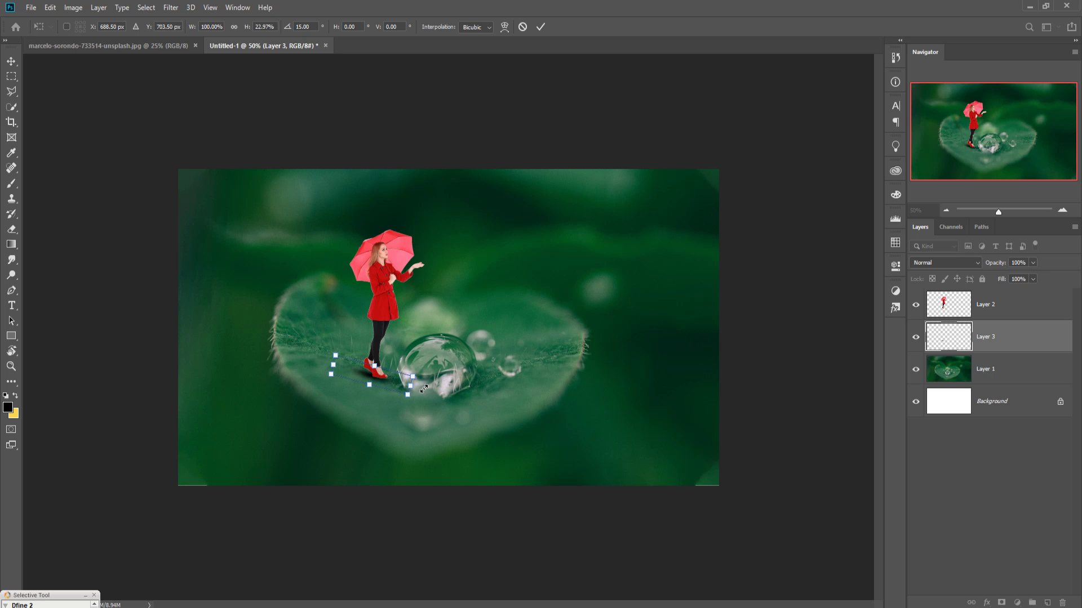
{"action": "left_click", "coordinate": [11, 62]}
{"action": "left_click", "coordinate": [381, 276]}
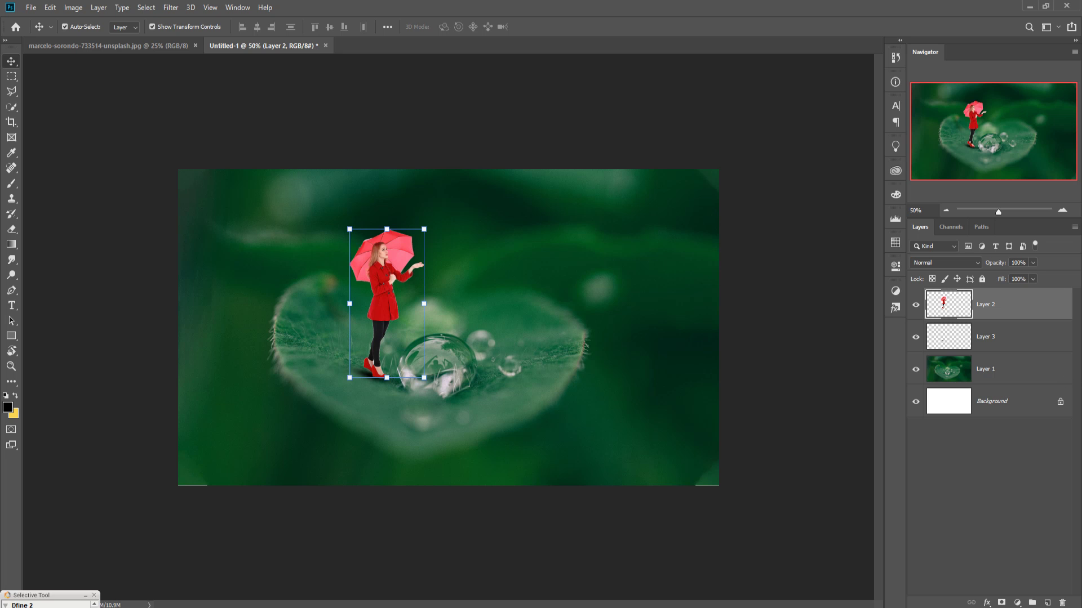
- Add a Selective Color adjustment lowering Black and Yellow in Whites, then merge it into the woman's layer
{"action": "left_click", "coordinate": [1017, 603]}
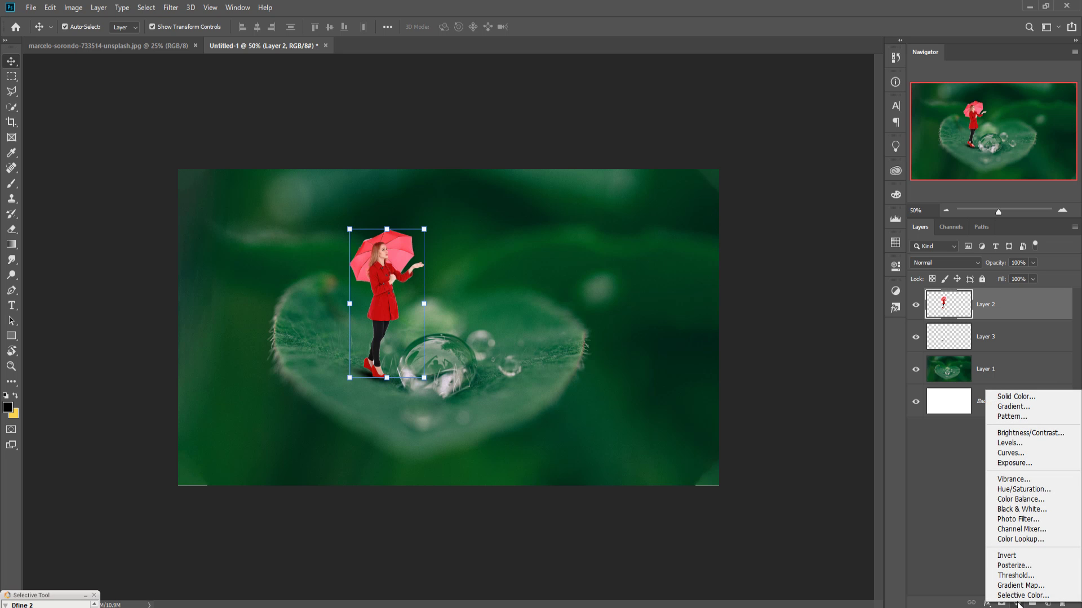
{"action": "left_click", "coordinate": [1021, 596]}
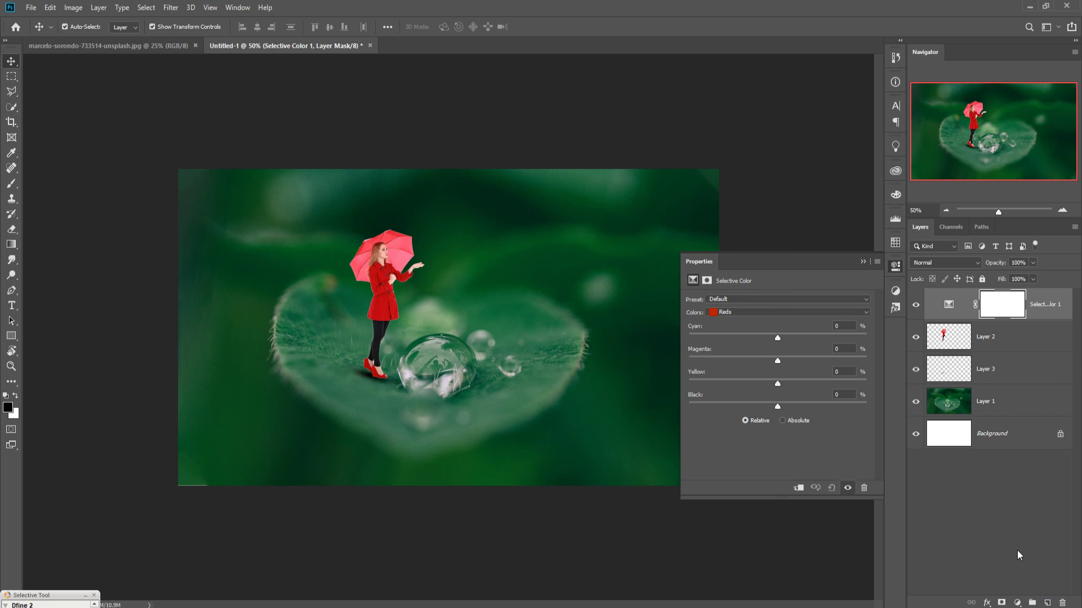
{"action": "left_click", "coordinate": [741, 313]}
{"action": "left_click", "coordinate": [731, 375]}
{"action": "left_click_drag", "start_coordinate": [778, 407], "coordinate": [719, 406]}
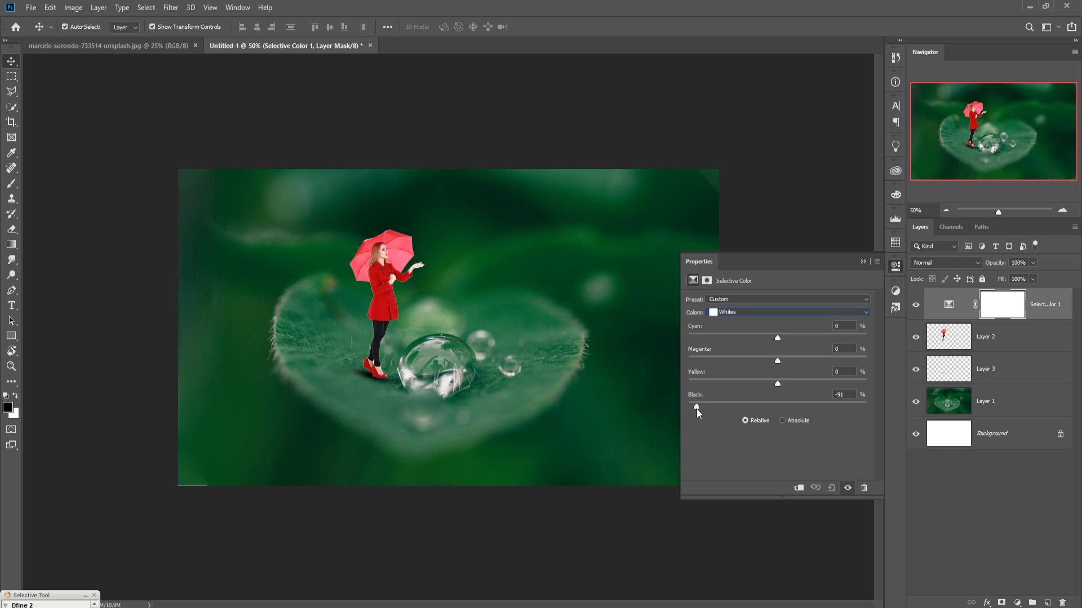
{"action": "left_click_drag", "start_coordinate": [778, 384], "coordinate": [718, 387]}
{"action": "left_click", "coordinate": [862, 262]}
{"action": "right_click", "coordinate": [1049, 306]}
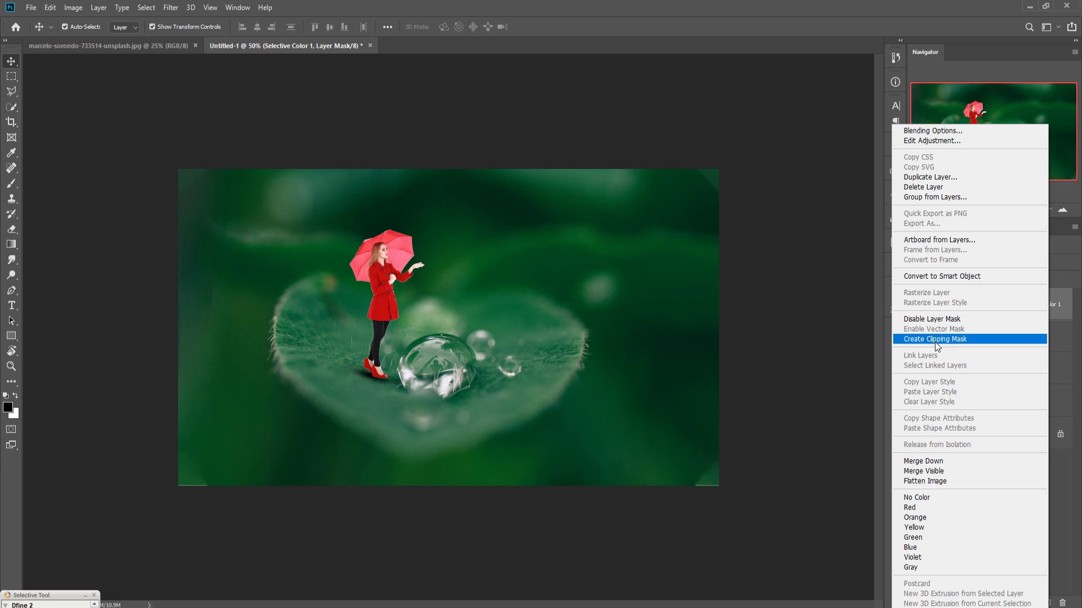
{"action": "left_click", "coordinate": [933, 461]}
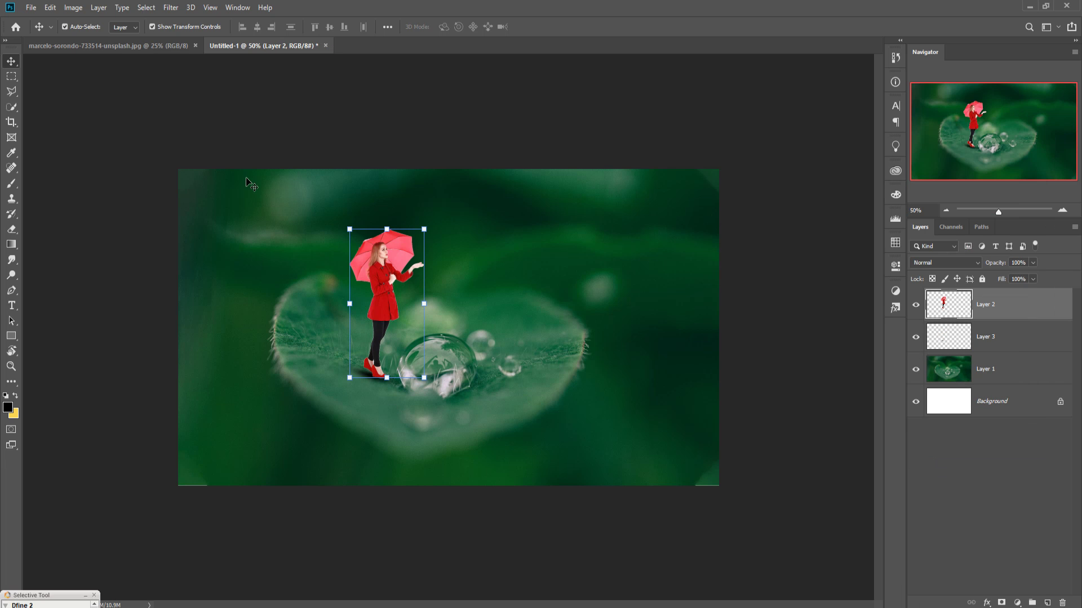
{"action": "key", "text": "ctrl+plus"}
{"action": "key", "text": "ctrl+plus"}
{"action": "key", "text": "ctrl+plus"}
{"action": "key", "text": "ctrl+plus"}
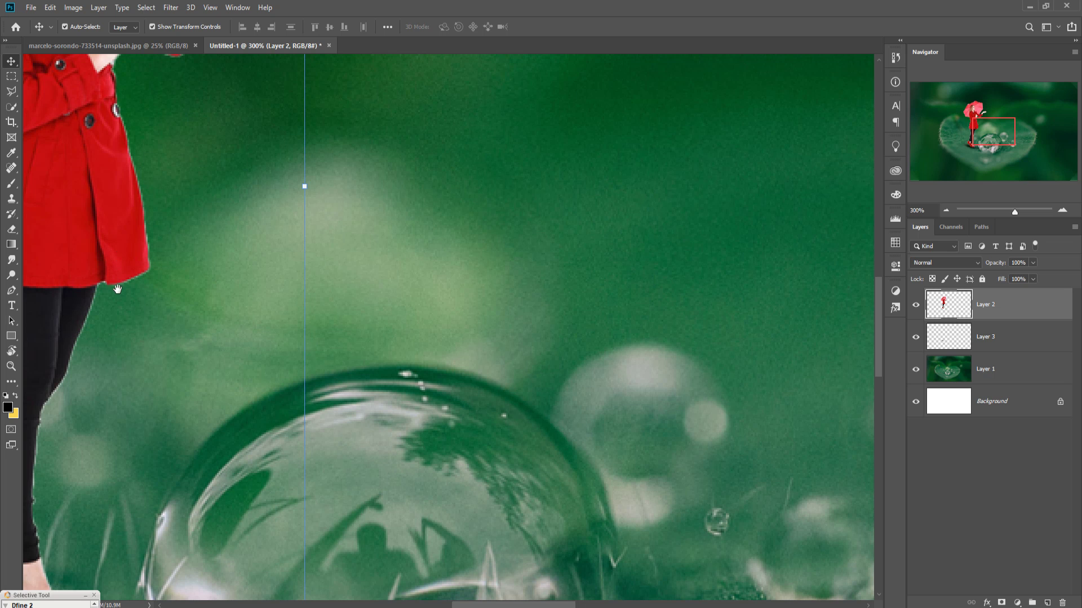
{"action": "left_click_drag", "start_coordinate": [113, 249], "coordinate": [543, 206]}
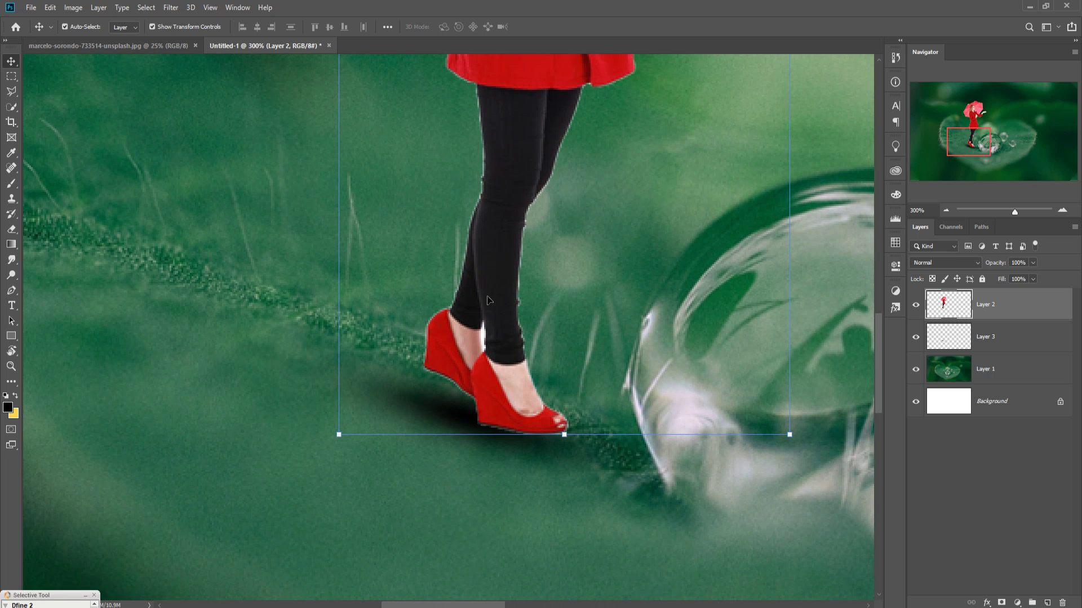
{"action": "left_click", "coordinate": [12, 93]}
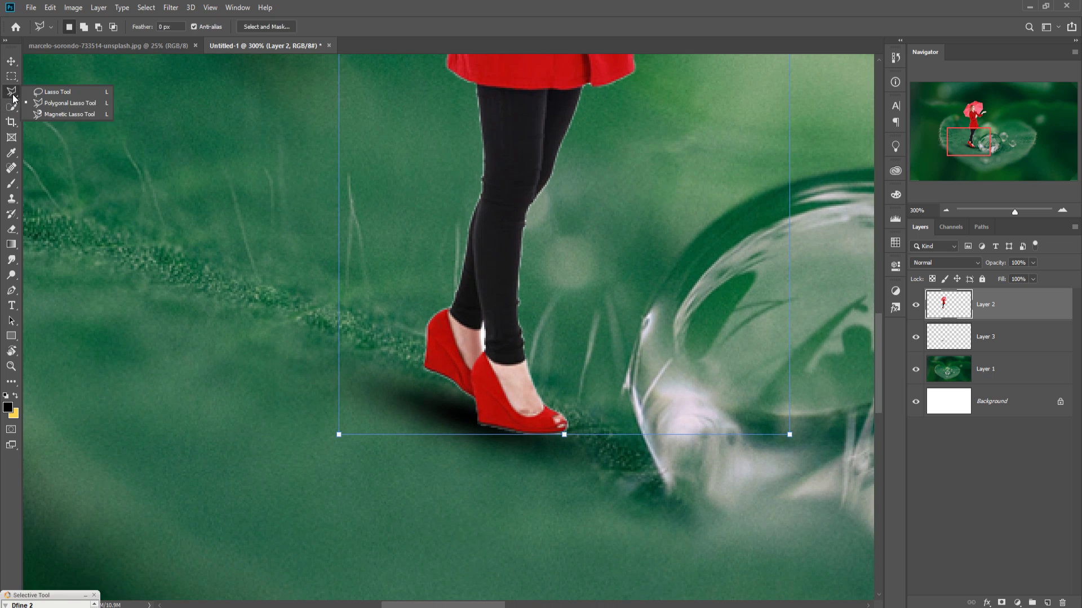
{"action": "left_click", "coordinate": [62, 92]}
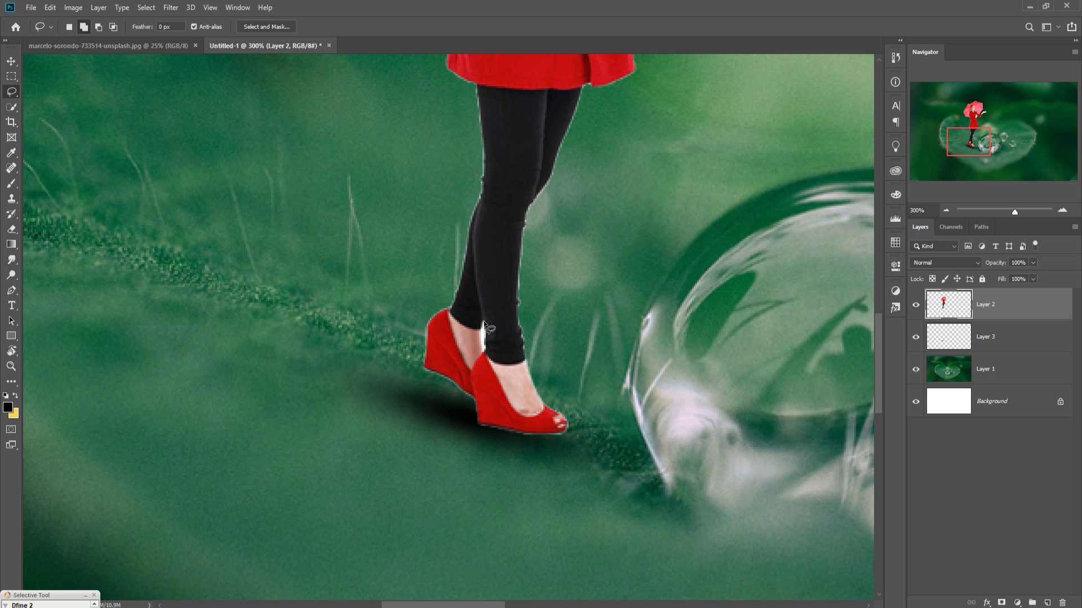
{"action": "mouse_move", "coordinate": [483, 323]}
{"action": "left_mouse_down"}
{"action": "mouse_move", "coordinate": [484, 356]}
{"action": "mouse_move", "coordinate": [483, 321]}
{"action": "left_mouse_up"}
{"action": "left_click_drag", "start_coordinate": [462, 102], "coordinate": [480, 422]}
{"action": "left_click_drag", "start_coordinate": [512, 285], "coordinate": [398, 484]}
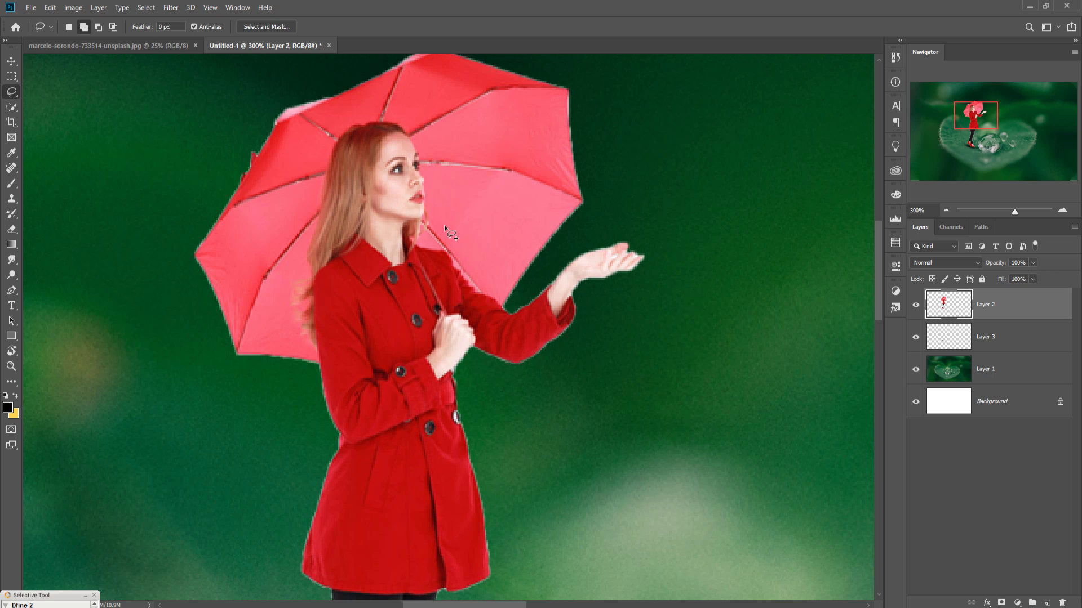
{"action": "left_click", "coordinate": [11, 60]}
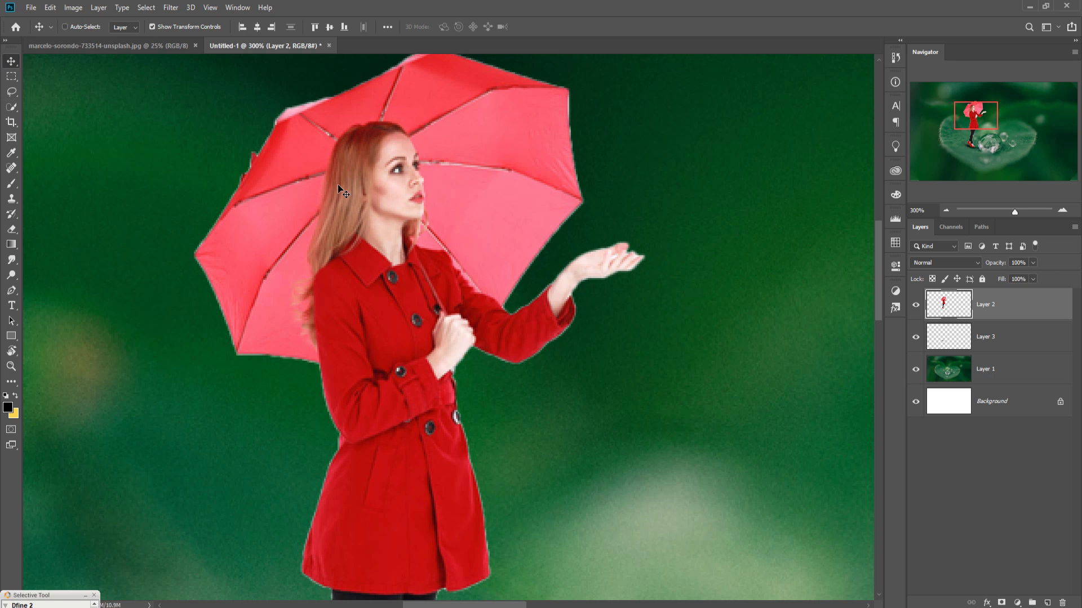
{"action": "key", "text": "ctrl+minus"}
{"action": "key", "text": "ctrl+minus"}
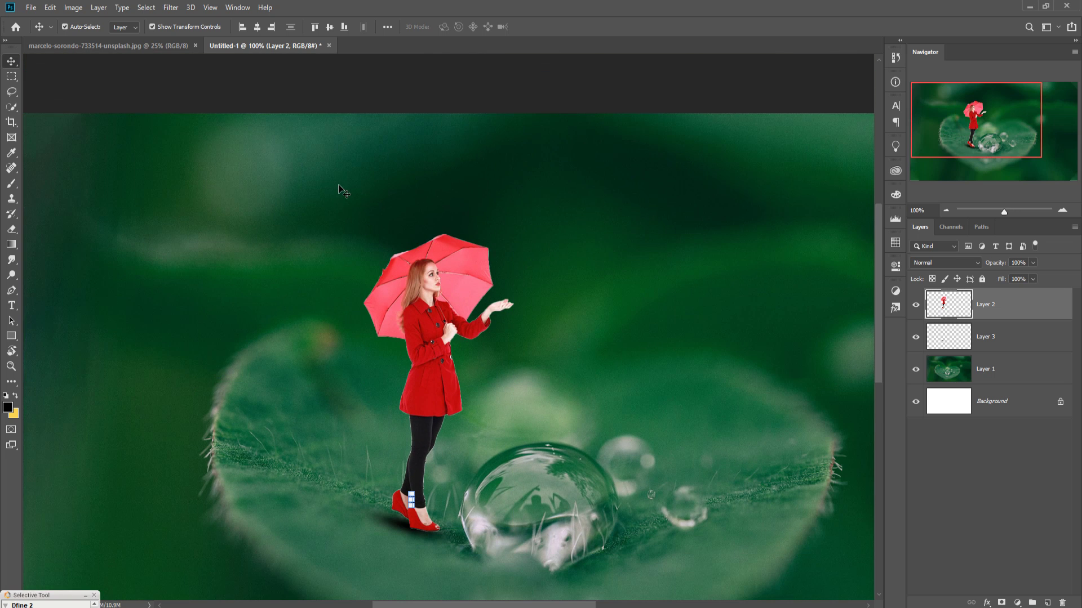
{"action": "left_click", "coordinate": [1000, 307]}
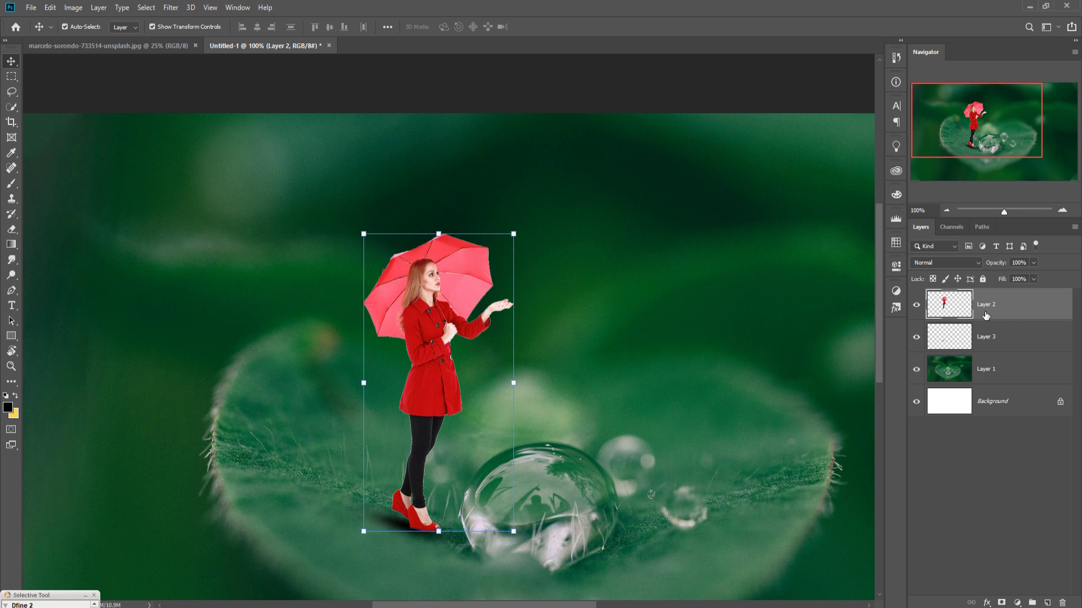
{"action": "left_click", "coordinate": [1047, 603]}
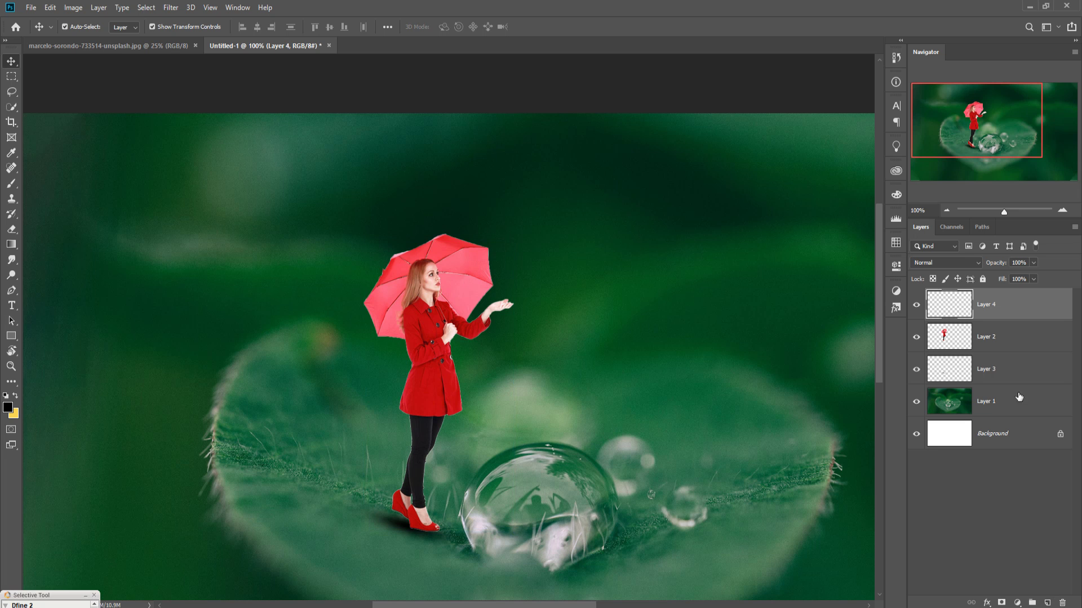
- Fill the new layer with 50% gray
{"action": "left_click", "coordinate": [50, 7]}
{"action": "left_click", "coordinate": [80, 191]}
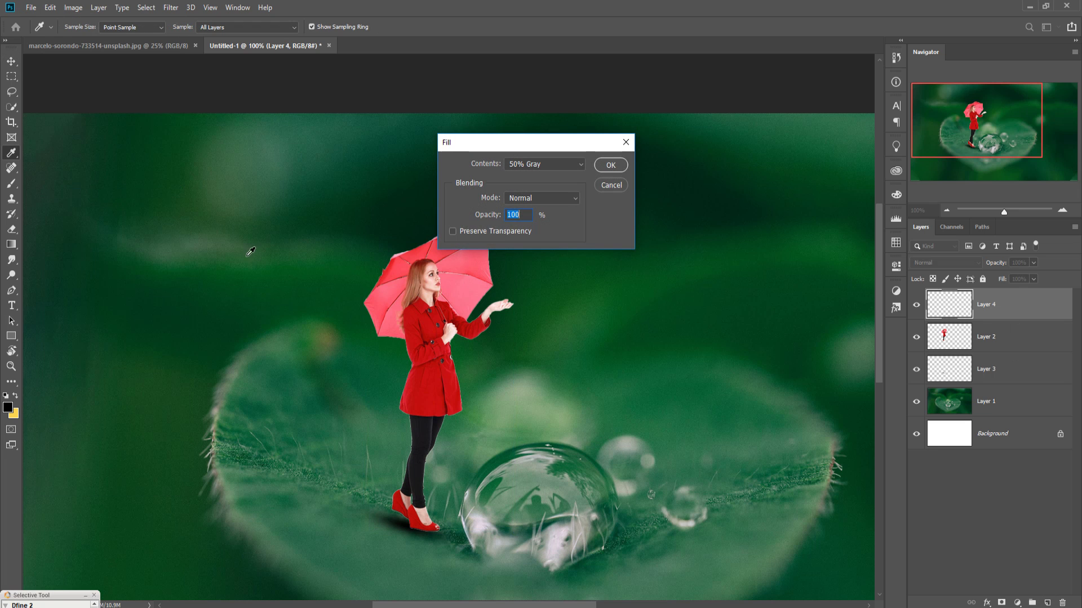
{"action": "left_click", "coordinate": [611, 166]}
- Clip the gray layer to the woman, set it to Overlay, and select the Dodge tool
{"action": "right_click", "coordinate": [1020, 308]}
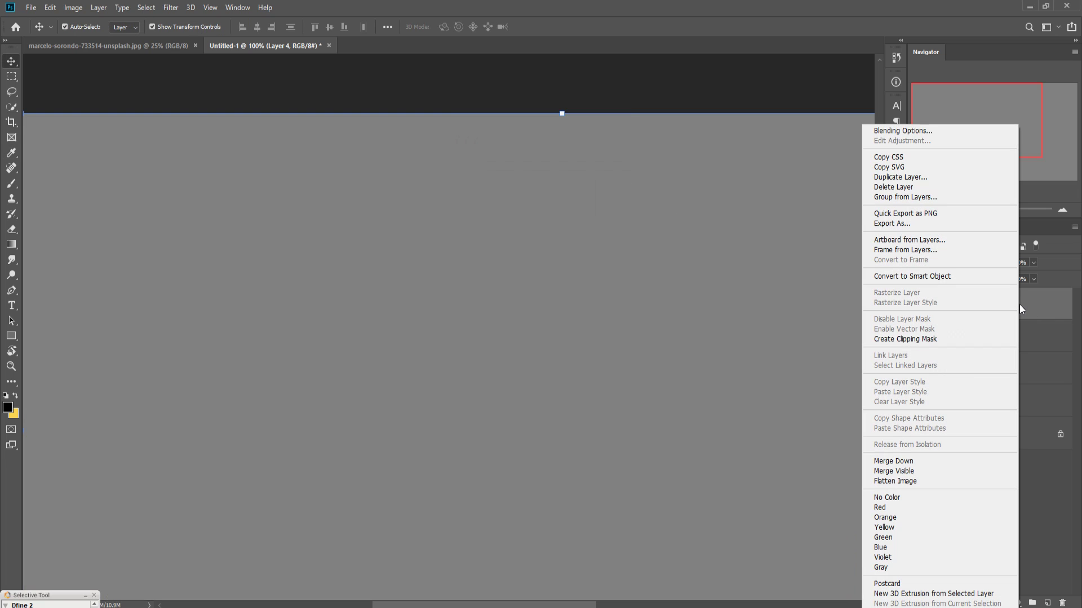
{"action": "left_click", "coordinate": [915, 338]}
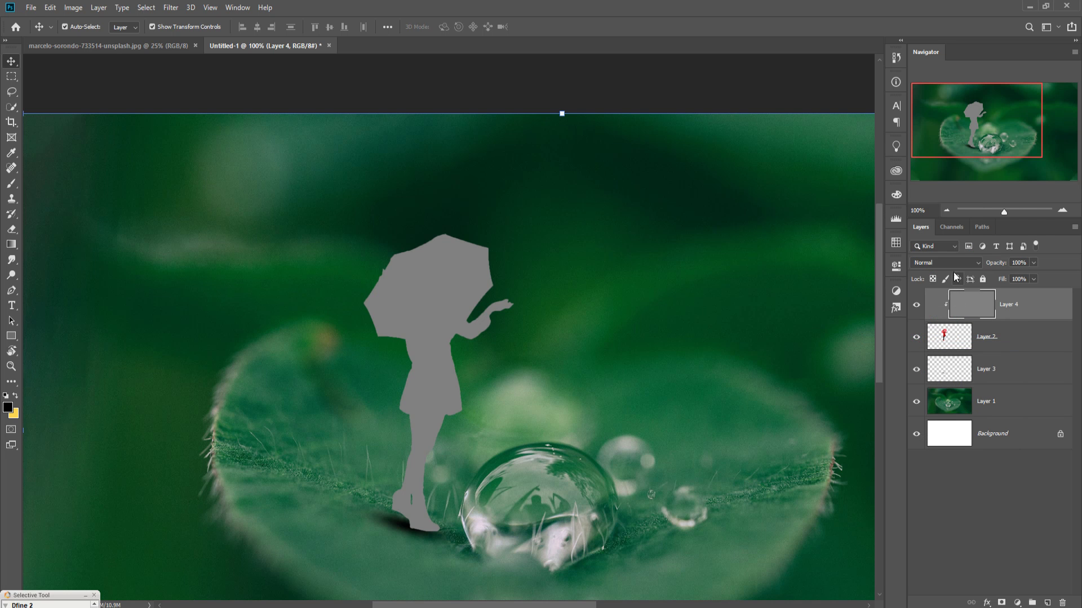
{"action": "left_click", "coordinate": [952, 264]}
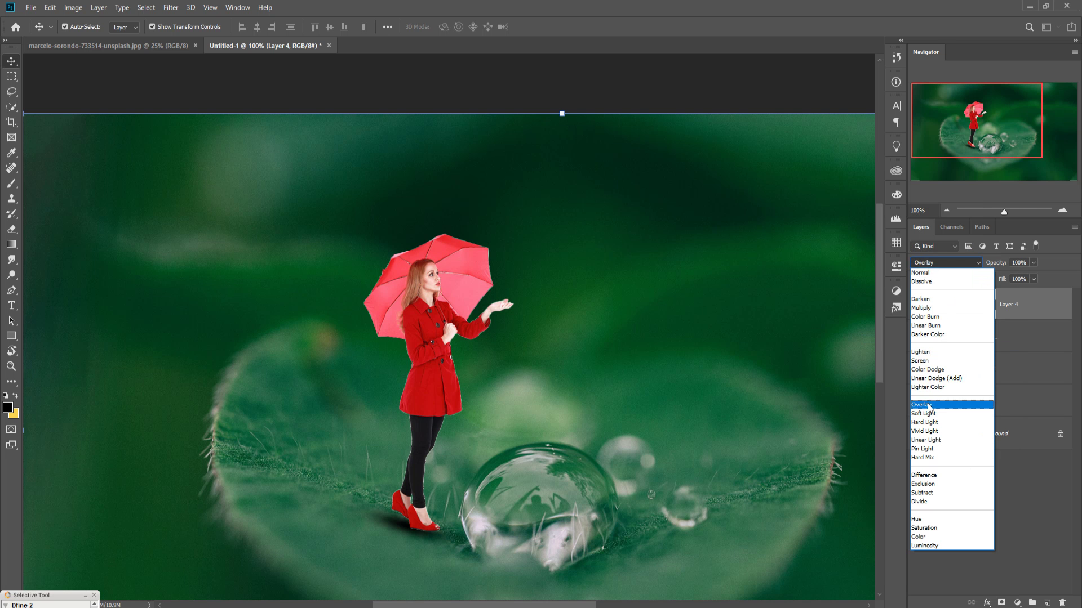
{"action": "left_click", "coordinate": [935, 405]}
{"action": "left_click_drag", "start_coordinate": [12, 275], "coordinate": [39, 276]}
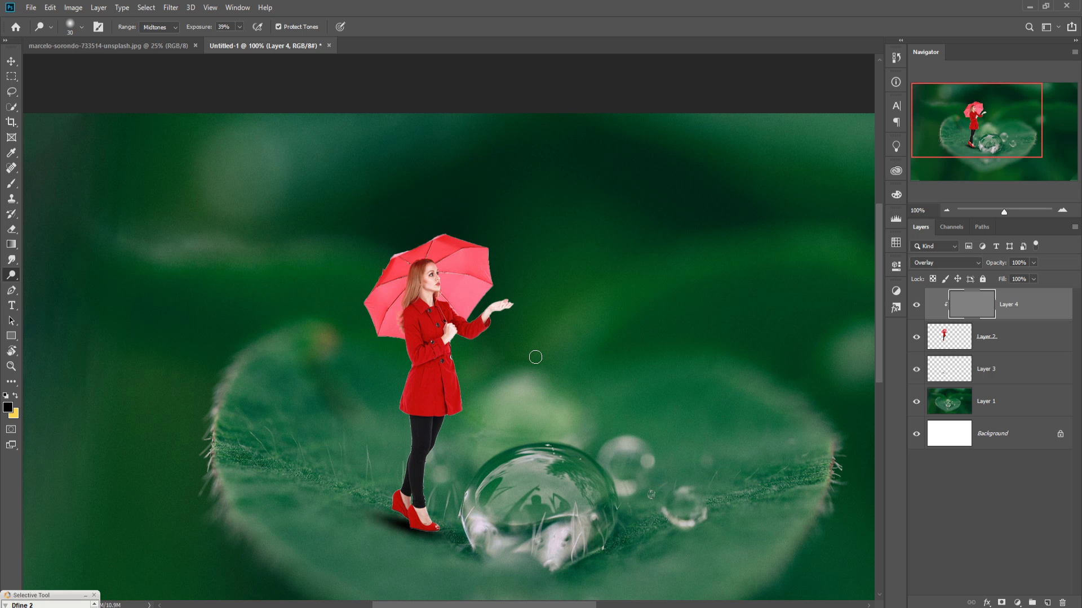
- Burn darker tone around the woman's raised hand and down her figure on Layer 4
{"action": "right_click", "coordinate": [11, 274]}
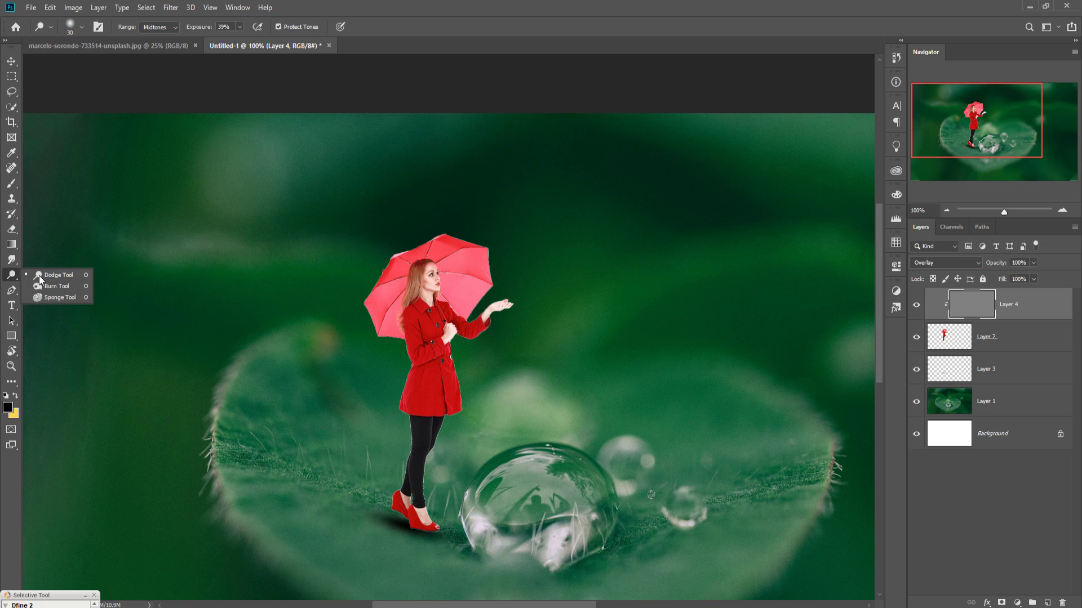
{"action": "left_click", "coordinate": [54, 286]}
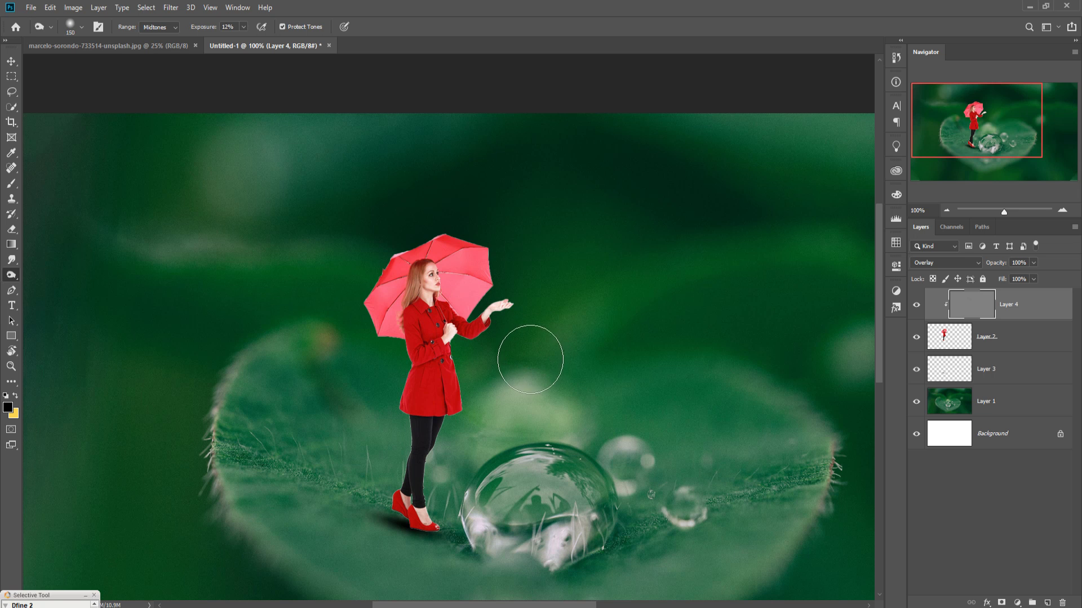
{"action": "mouse_move", "coordinate": [522, 336]}
{"action": "left_mouse_down"}
{"action": "mouse_move", "coordinate": [490, 325]}
{"action": "mouse_move", "coordinate": [400, 332]}
{"action": "mouse_move", "coordinate": [412, 300]}
{"action": "left_mouse_up"}
{"action": "mouse_move", "coordinate": [410, 314]}
{"action": "left_mouse_down"}
{"action": "mouse_move", "coordinate": [473, 299]}
{"action": "mouse_move", "coordinate": [485, 405]}
{"action": "mouse_move", "coordinate": [437, 536]}
{"action": "left_mouse_up"}
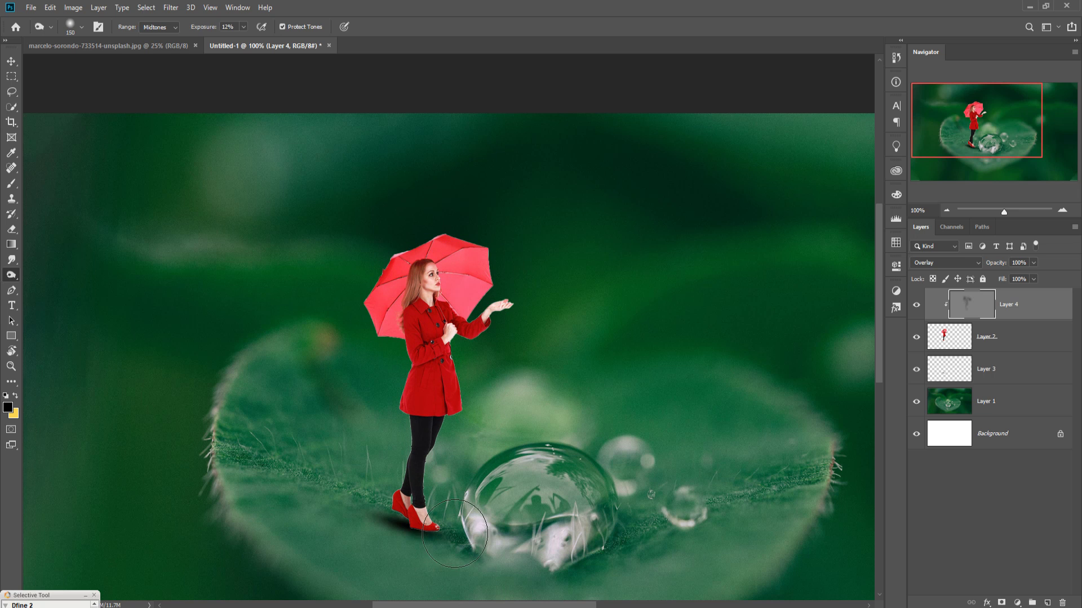
{"action": "mouse_move", "coordinate": [467, 435]}
{"action": "left_mouse_down"}
{"action": "mouse_move", "coordinate": [473, 393]}
{"action": "mouse_move", "coordinate": [448, 361]}
{"action": "mouse_move", "coordinate": [436, 386]}
{"action": "mouse_move", "coordinate": [492, 365]}
{"action": "mouse_move", "coordinate": [533, 297]}
{"action": "left_mouse_up"}
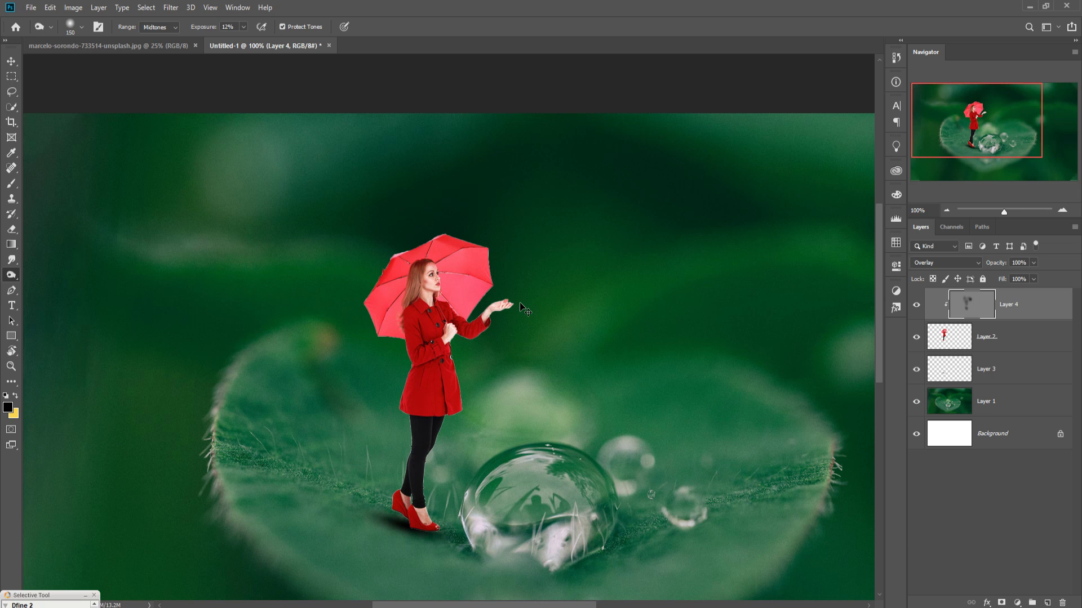
- Lighten the green beside her sleeve and the hair under the umbrella with a 60 px brush
{"action": "scroll", "coordinate": [552, 337], "scroll_direction": "up", "scroll_amount": 4}
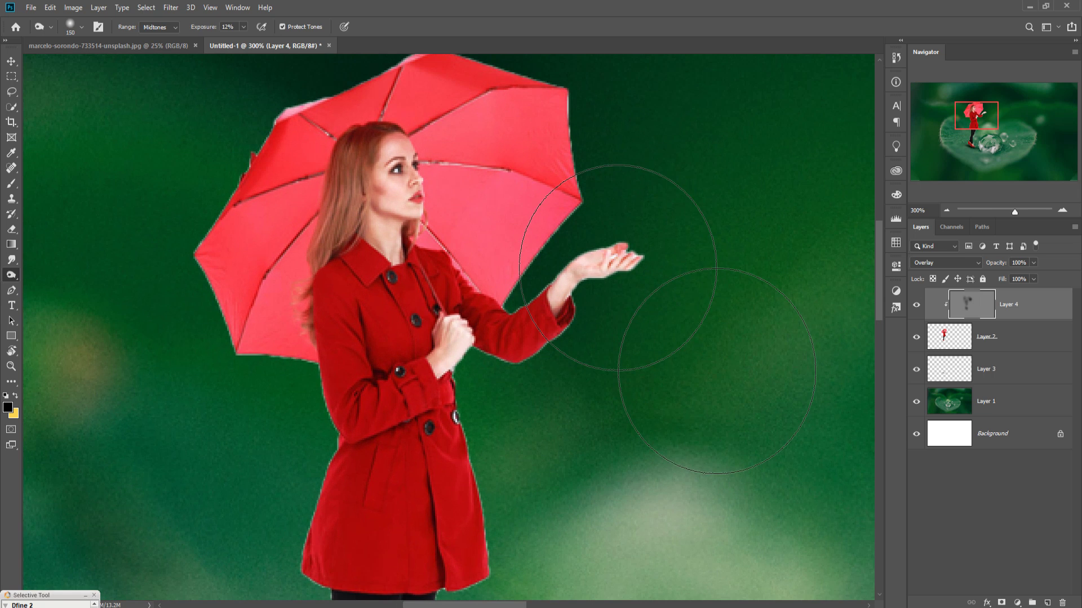
{"action": "key", "text": "bracketleft"}
{"action": "key", "text": "bracketleft"}
{"action": "key", "text": "bracketleft"}
{"action": "key", "text": "bracketleft"}
{"action": "key", "text": "bracketleft"}
{"action": "key", "text": "bracketleft"}
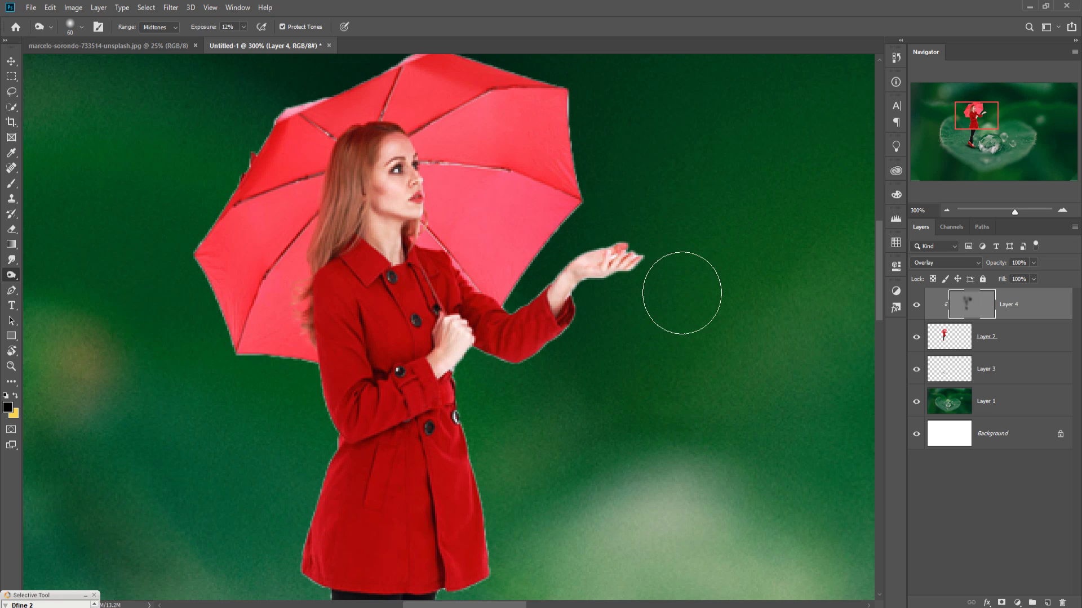
{"action": "mouse_move", "coordinate": [508, 375]}
{"action": "left_mouse_down"}
{"action": "mouse_move", "coordinate": [508, 407]}
{"action": "mouse_move", "coordinate": [510, 357]}
{"action": "mouse_move", "coordinate": [510, 381]}
{"action": "left_mouse_up"}
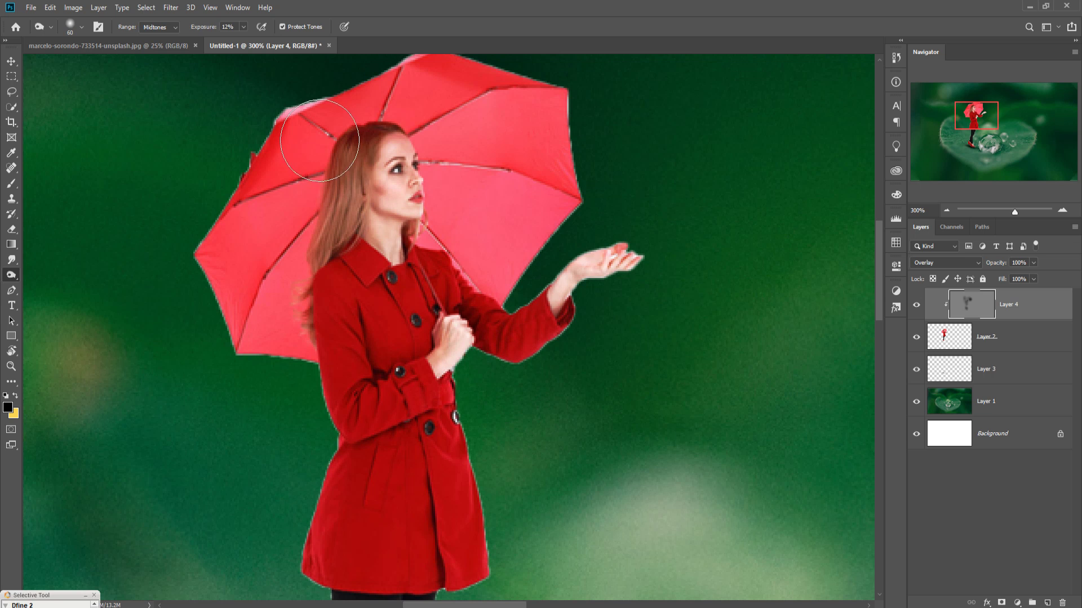
{"action": "mouse_move", "coordinate": [319, 141]}
{"action": "left_mouse_down"}
{"action": "mouse_move", "coordinate": [345, 146]}
{"action": "mouse_move", "coordinate": [336, 158]}
{"action": "mouse_move", "coordinate": [342, 150]}
{"action": "left_mouse_up"}
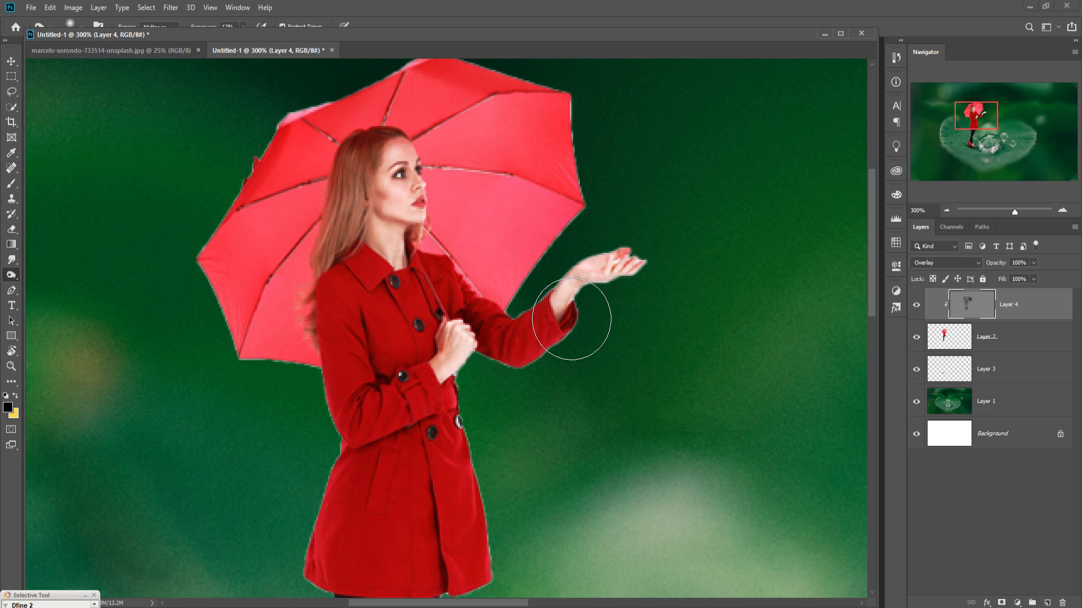
- Return to the Move tool, view the composite at 100%, and bring up the butterfly photo
{"action": "left_click", "coordinate": [11, 61]}
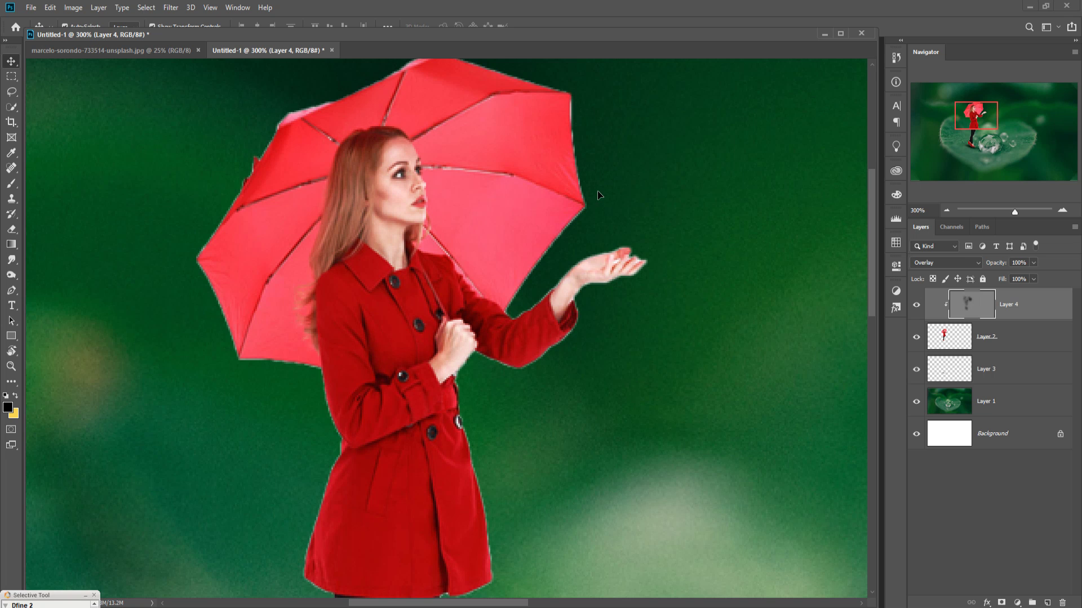
{"action": "key", "text": "ctrl+1"}
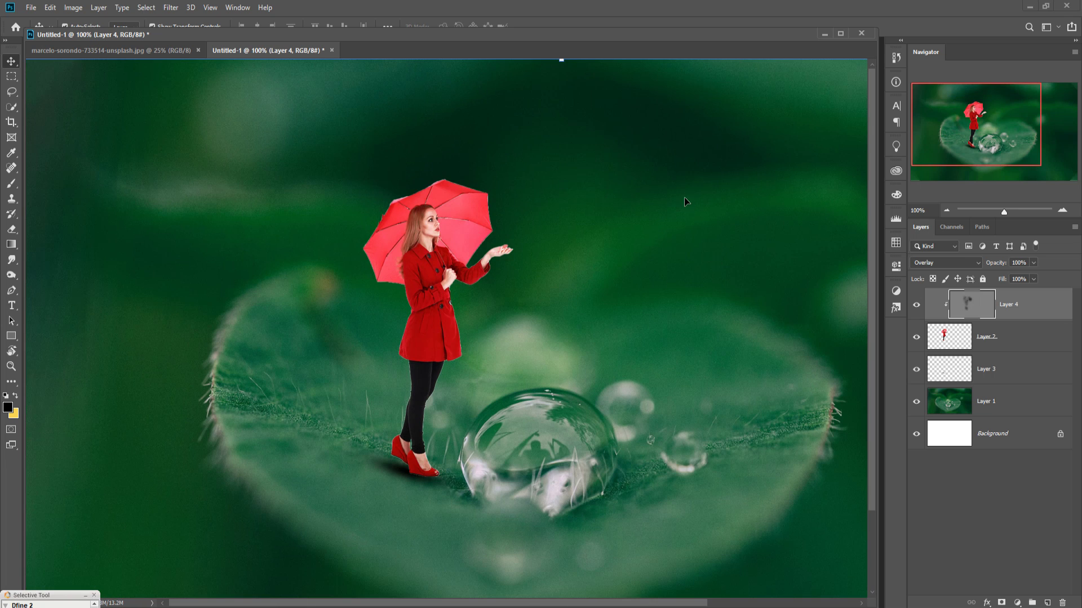
{"action": "left_click", "coordinate": [95, 49]}
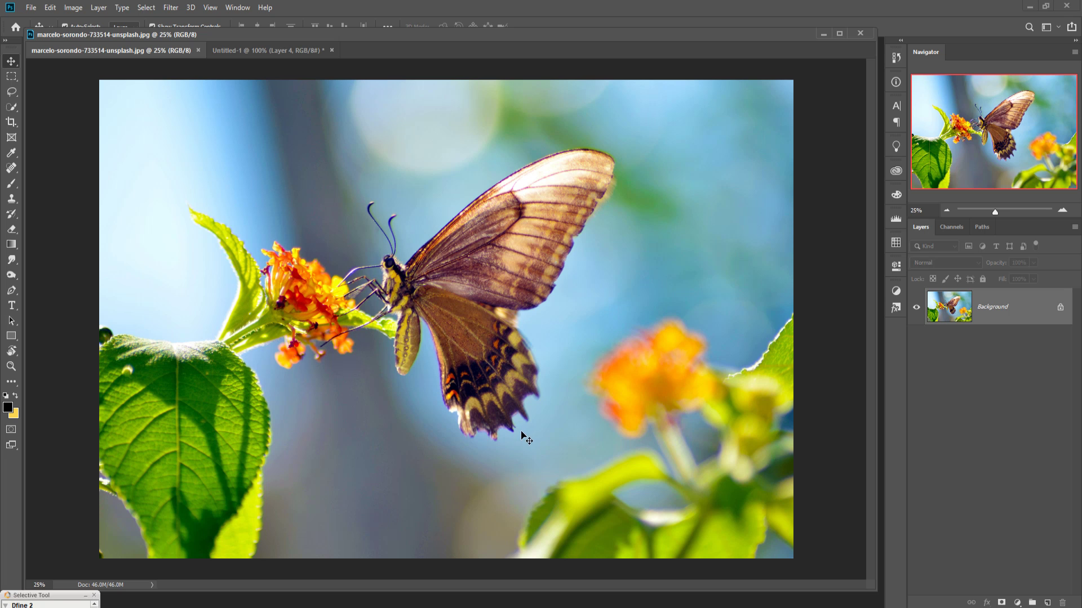
- Trace a path around the butterfly's outline with the Pen tool
{"action": "left_click", "coordinate": [12, 290]}
{"action": "left_click", "coordinate": [39, 292]}
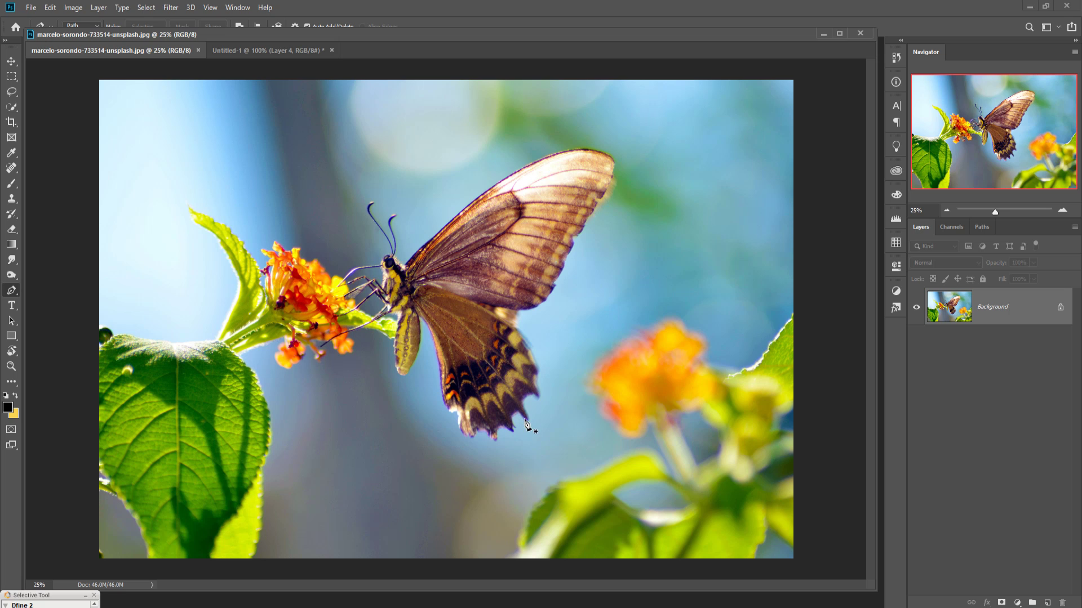
{"action": "key", "text": "ctrl+plus"}
{"action": "key", "text": "ctrl+plus"}
{"action": "key", "text": "ctrl+plus"}
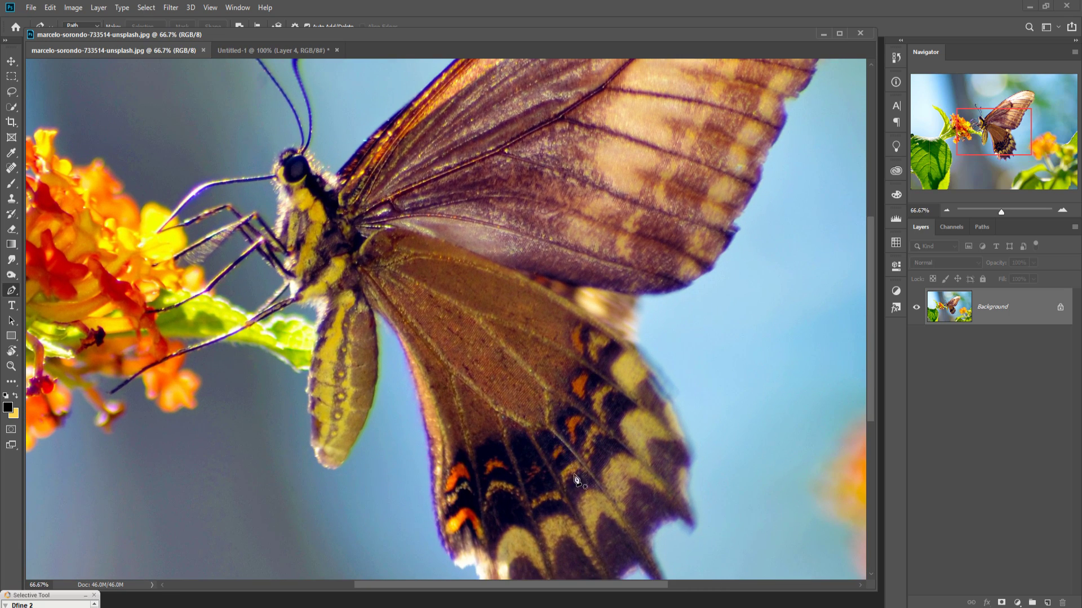
{"action": "left_click_drag", "start_coordinate": [575, 478], "coordinate": [581, 293]}
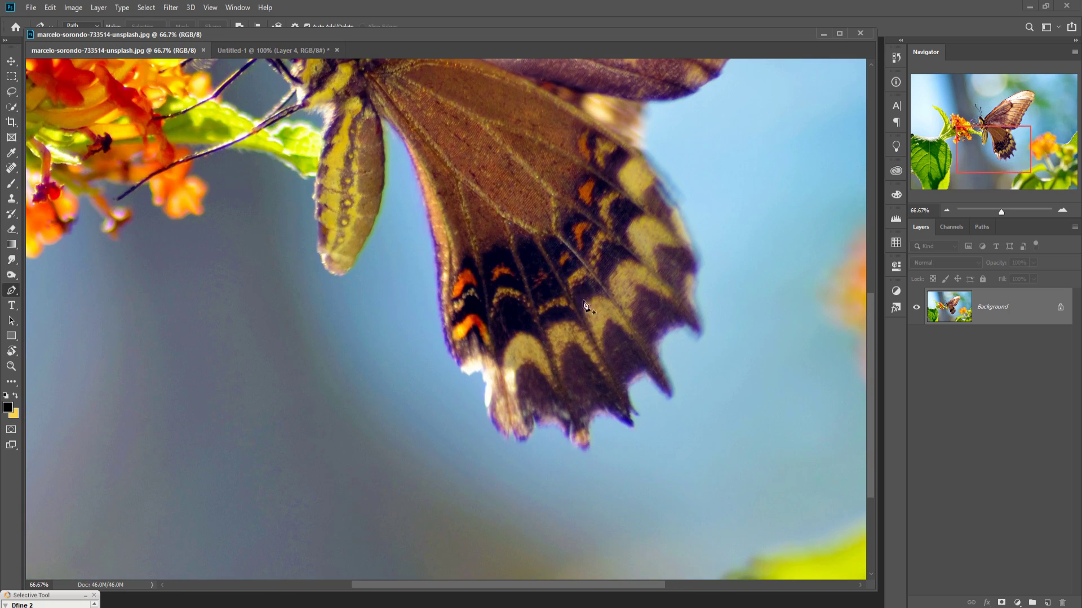
{"action": "left_click", "coordinate": [532, 418]}
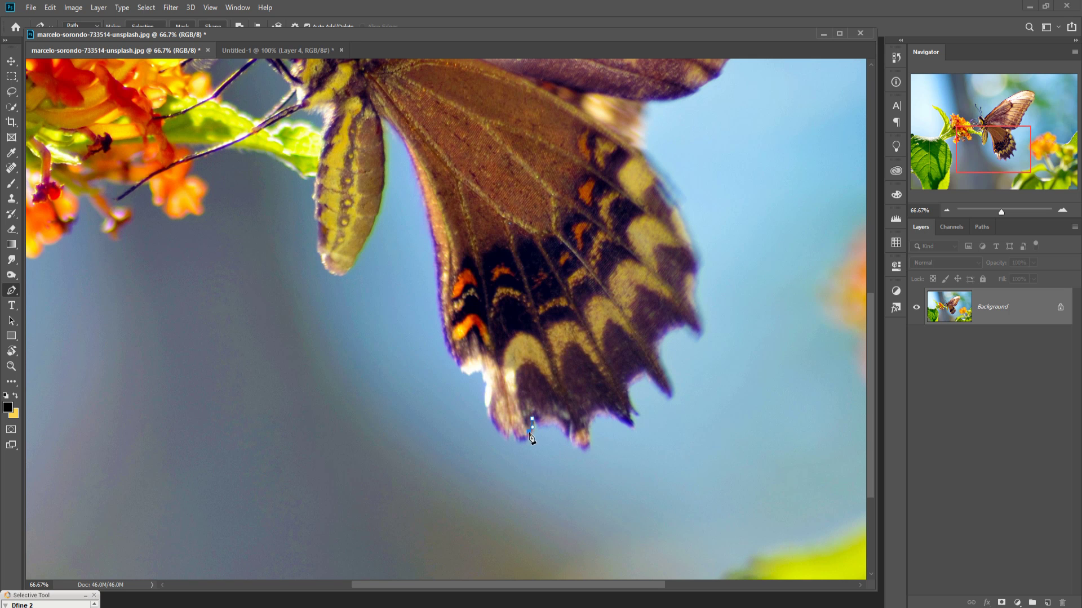
{"action": "left_click_drag", "start_coordinate": [529, 433], "coordinate": [514, 432]}
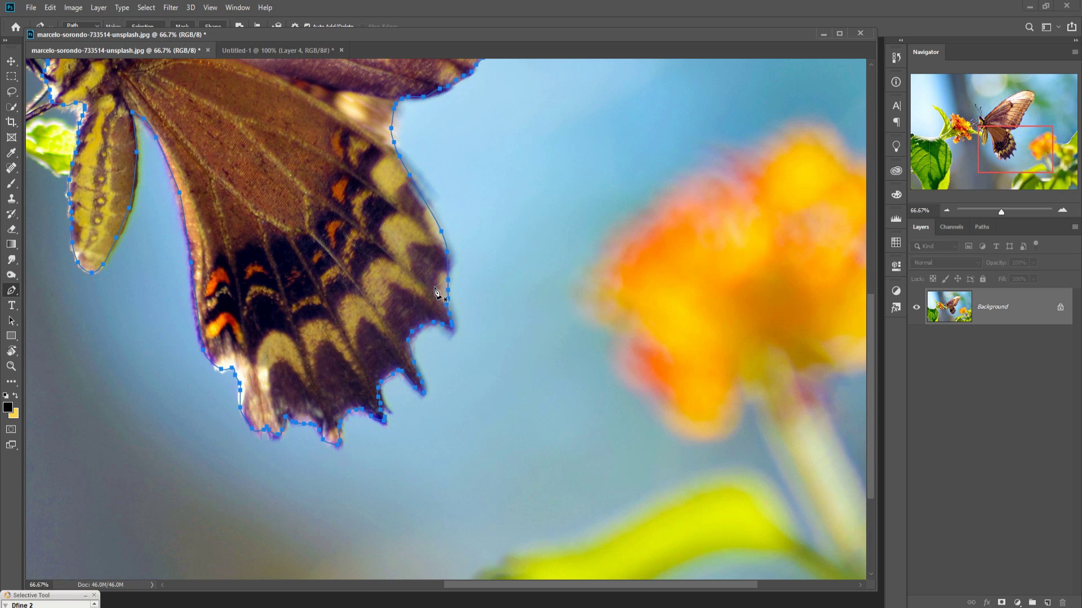
{"action": "key", "text": "ctrl+minus"}
{"action": "key", "text": "ctrl+minus"}
{"action": "key", "text": "ctrl+minus"}
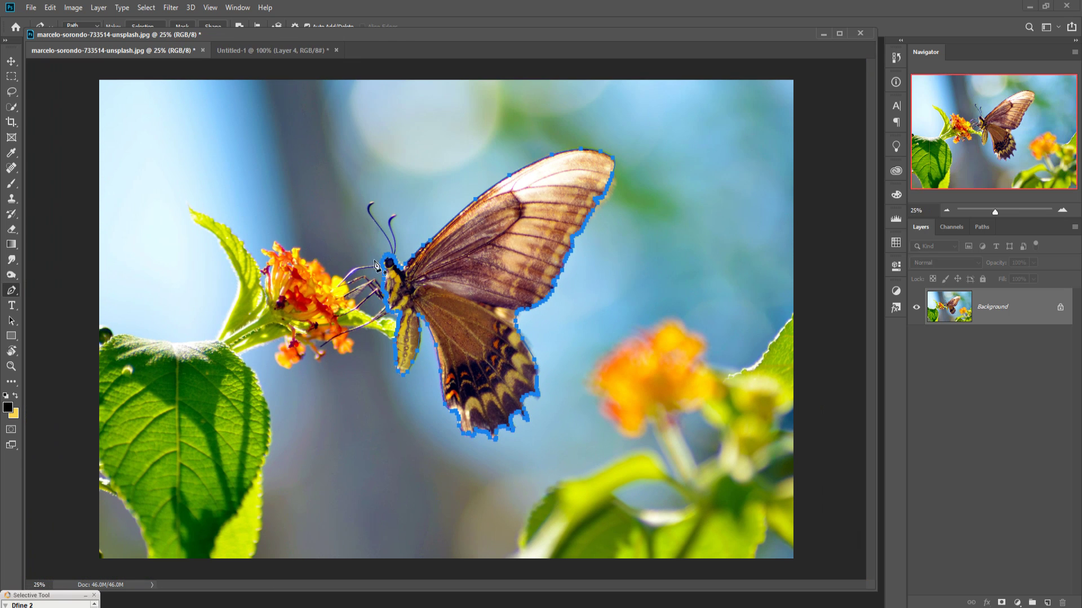
- Make a selection from the butterfly path with Feather Radius 0
{"action": "right_click", "coordinate": [478, 272]}
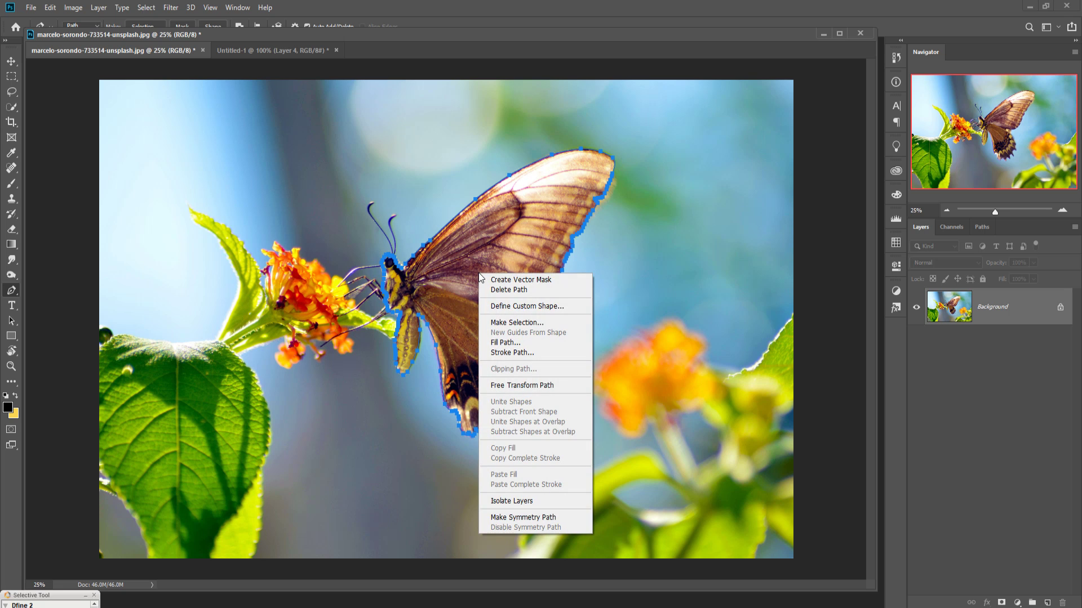
{"action": "left_click", "coordinate": [518, 323]}
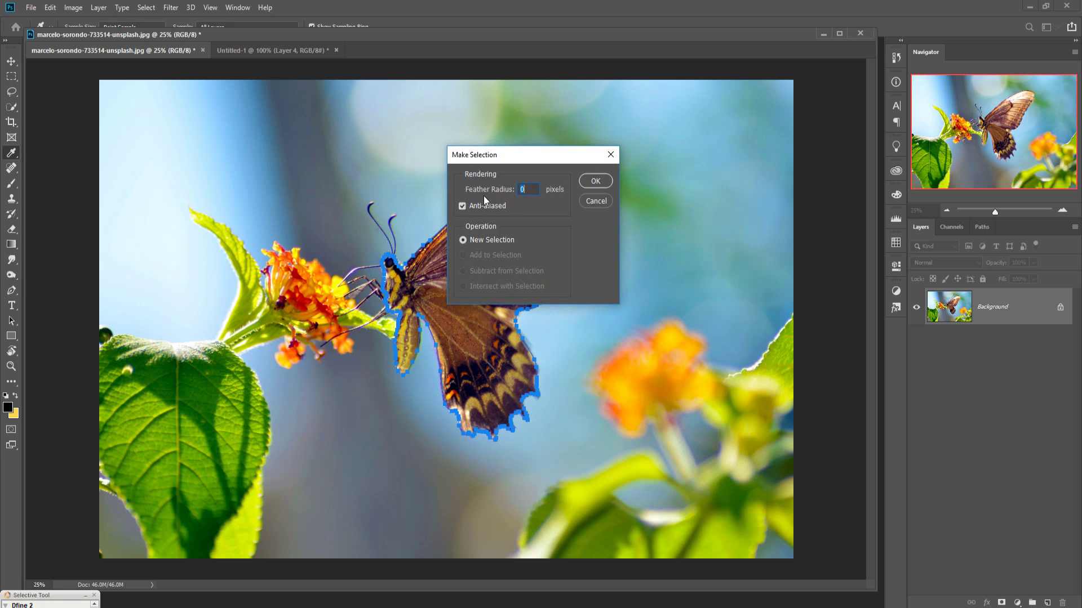
{"action": "left_click", "coordinate": [594, 180]}
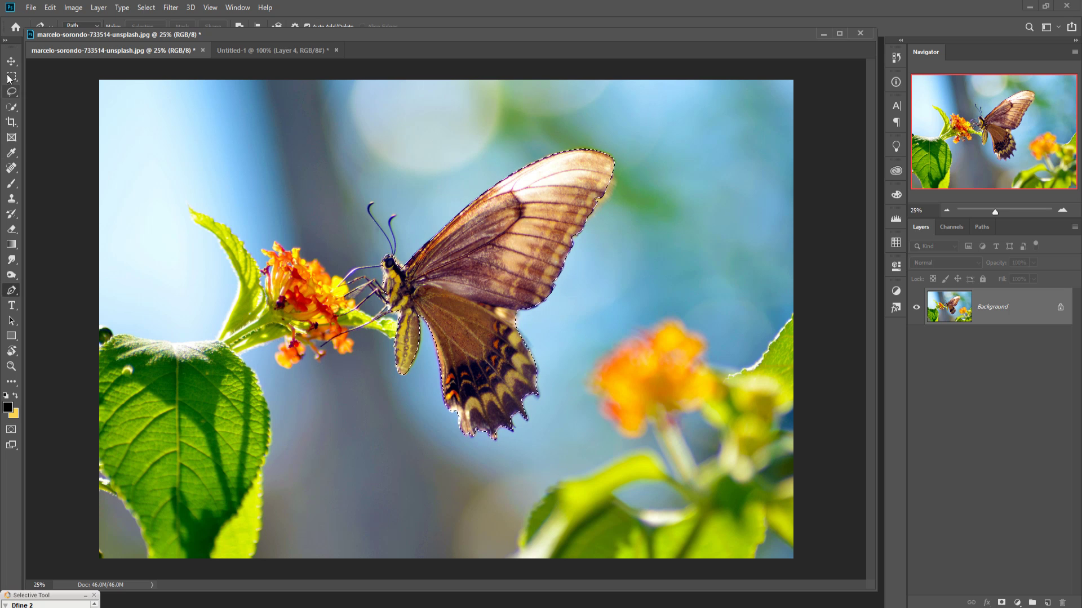
- Copy the selected butterfly into the leaf composite as Layer 5
{"action": "key", "text": "v"}
{"action": "left_click_drag", "start_coordinate": [184, 51], "coordinate": [205, 80]}
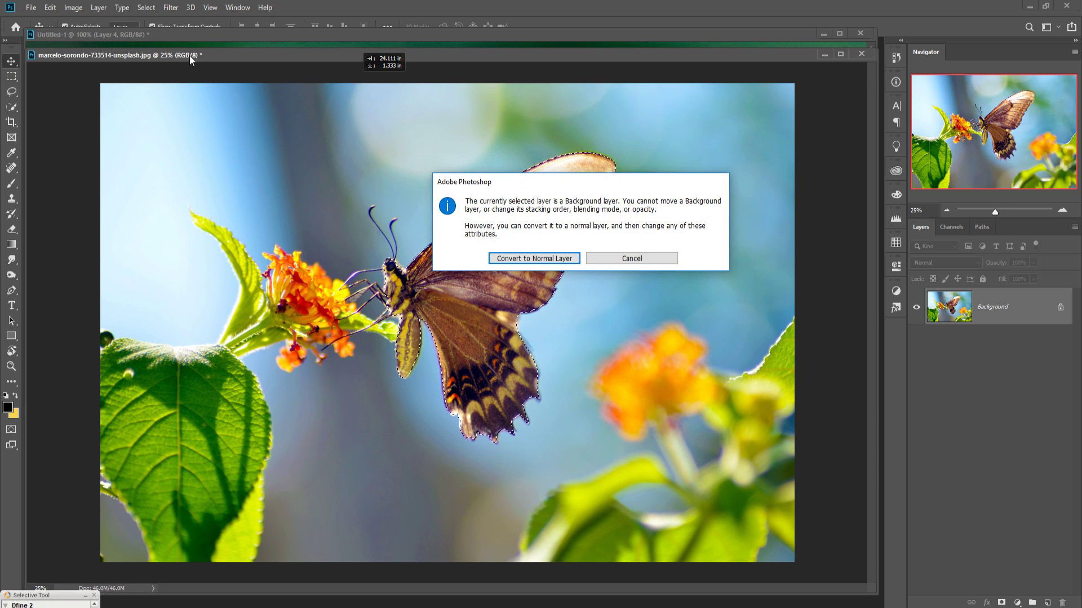
{"action": "left_click", "coordinate": [631, 259]}
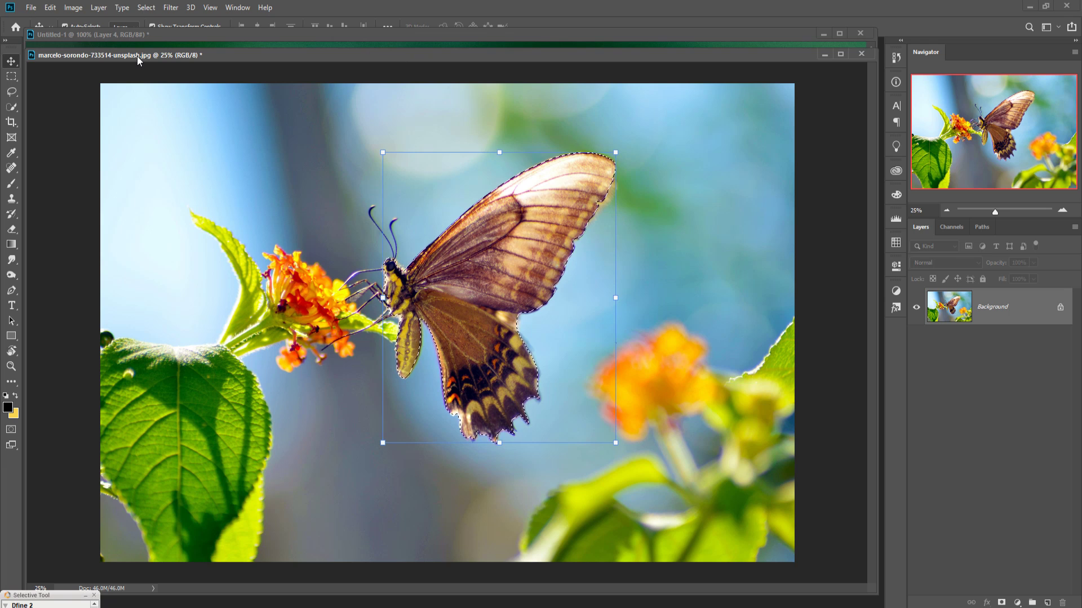
{"action": "left_click_drag", "start_coordinate": [138, 56], "coordinate": [581, 138]}
{"action": "left_click_drag", "start_coordinate": [894, 353], "coordinate": [331, 224]}
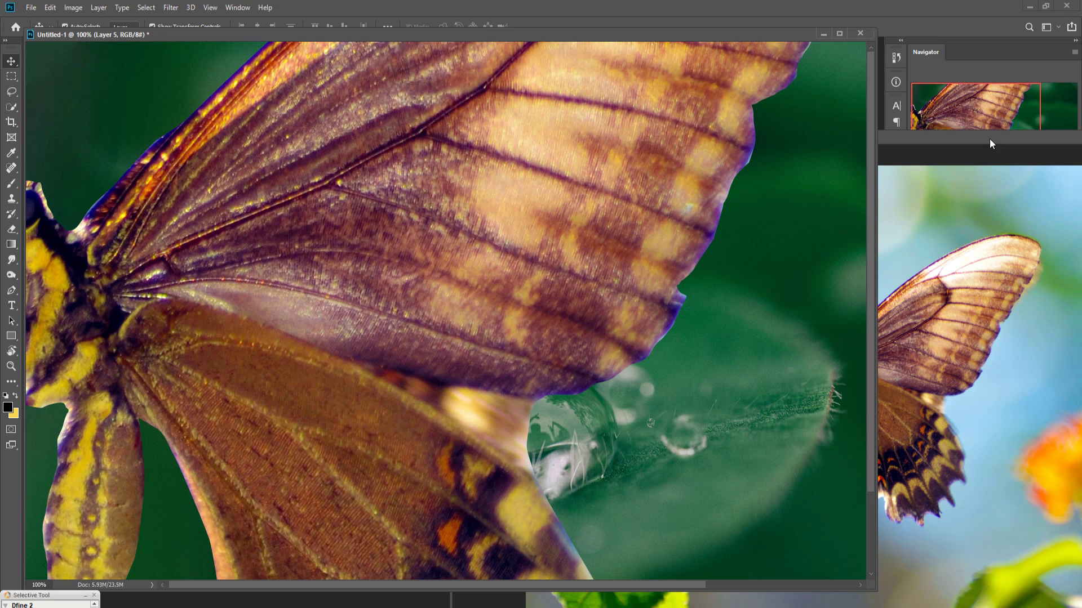
{"action": "left_click_drag", "start_coordinate": [964, 137], "coordinate": [647, 145]}
{"action": "left_click", "coordinate": [941, 142]}
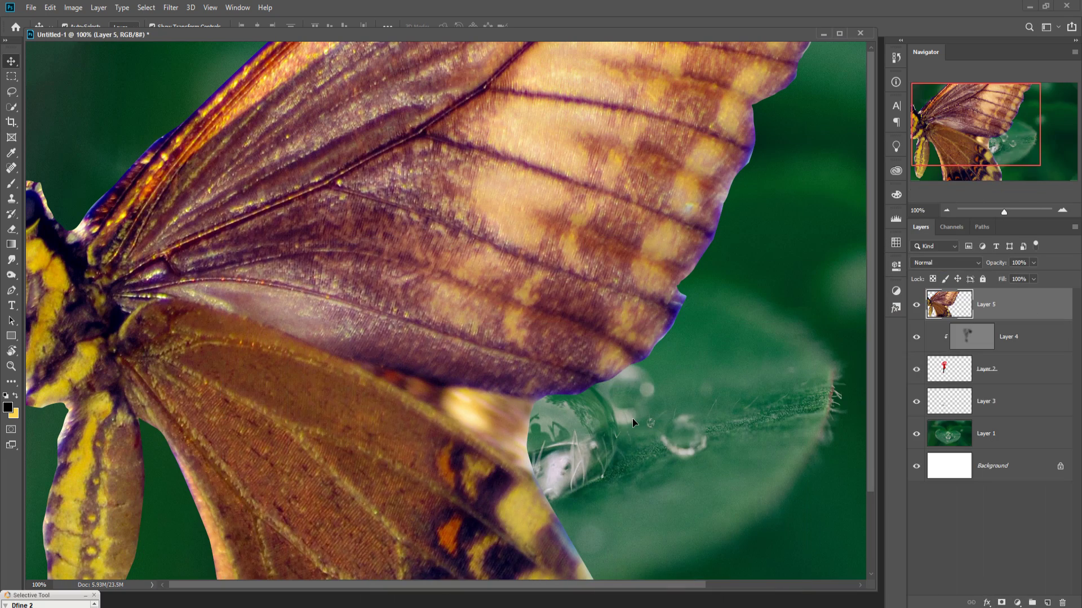
- Shrink the butterfly and place it just right of the woman's raised hand
{"action": "scroll", "coordinate": [632, 418], "scroll_direction": "down", "scroll_amount": 5}
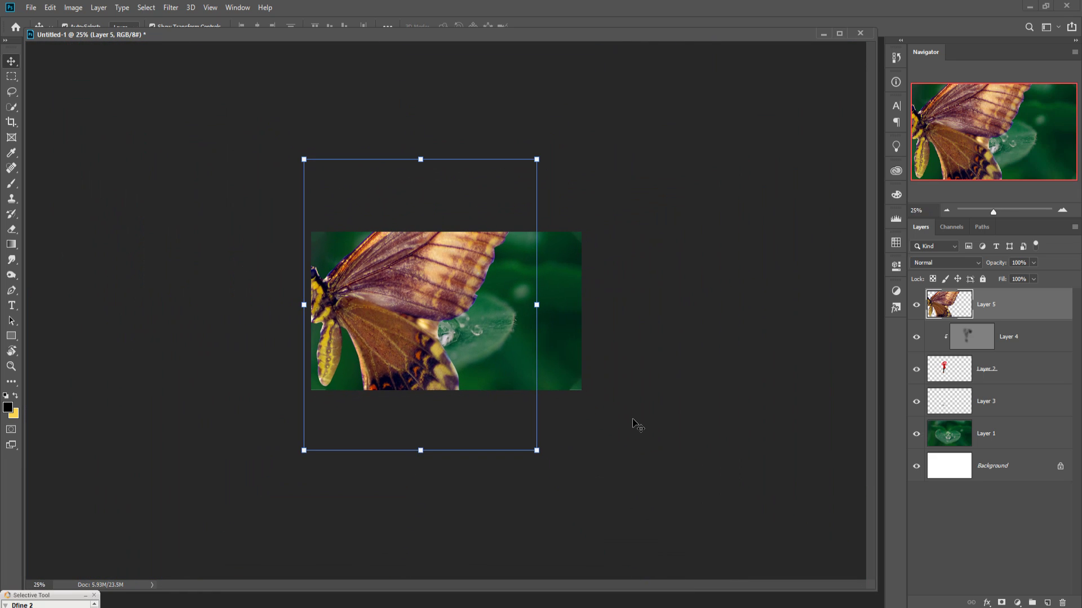
{"action": "left_click_drag", "start_coordinate": [546, 164], "coordinate": [482, 248]}
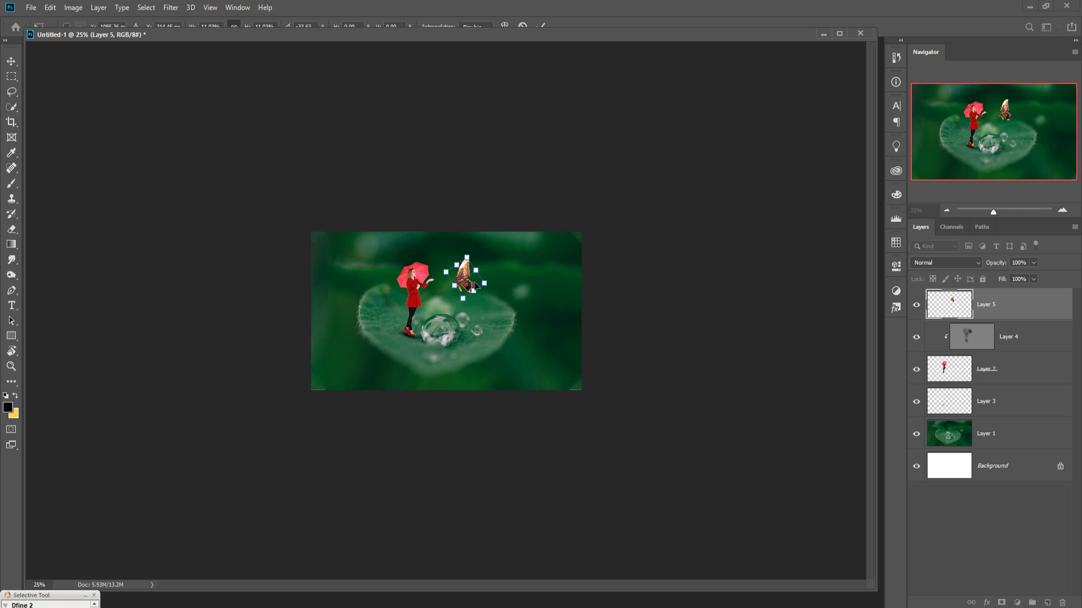
{"action": "left_click_drag", "start_coordinate": [469, 286], "coordinate": [471, 279]}
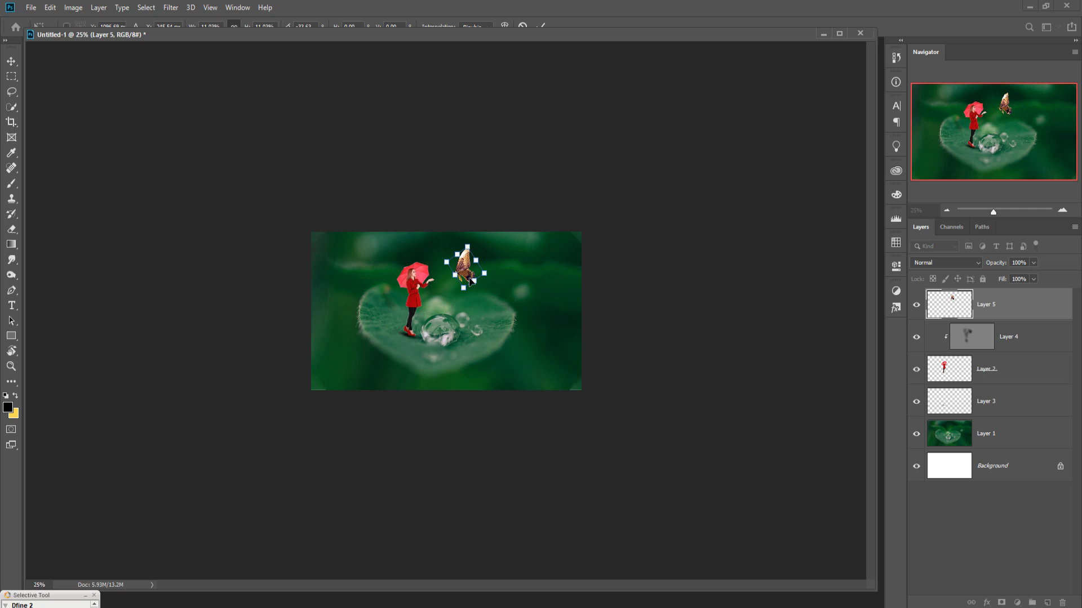
{"action": "left_click", "coordinate": [11, 61]}
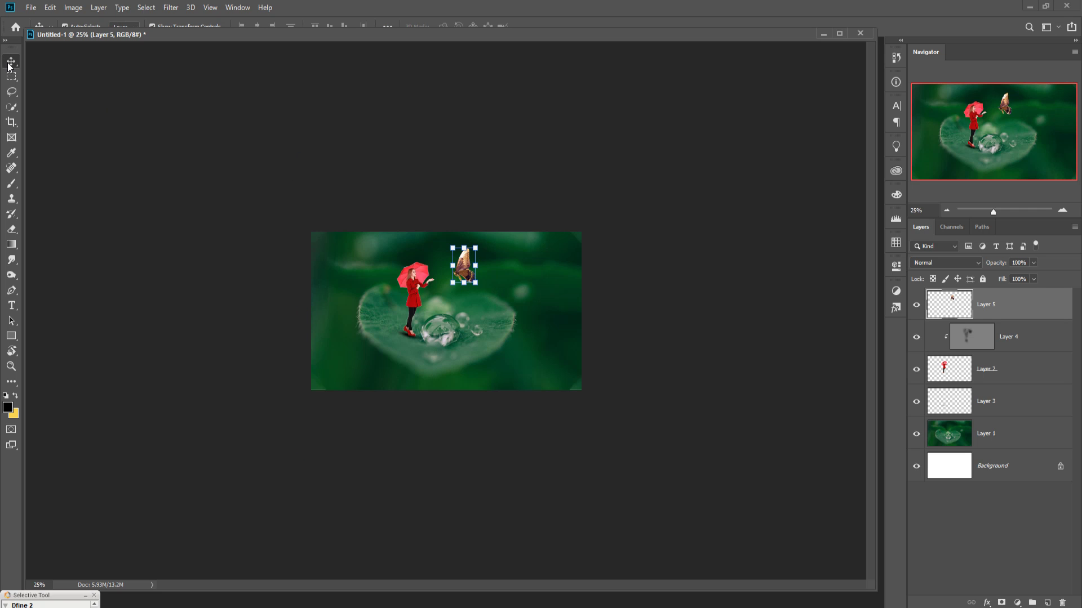
- Dock the composite back as a tab and turn off Show Transform Controls
{"action": "left_click_drag", "start_coordinate": [375, 38], "coordinate": [379, 49]}
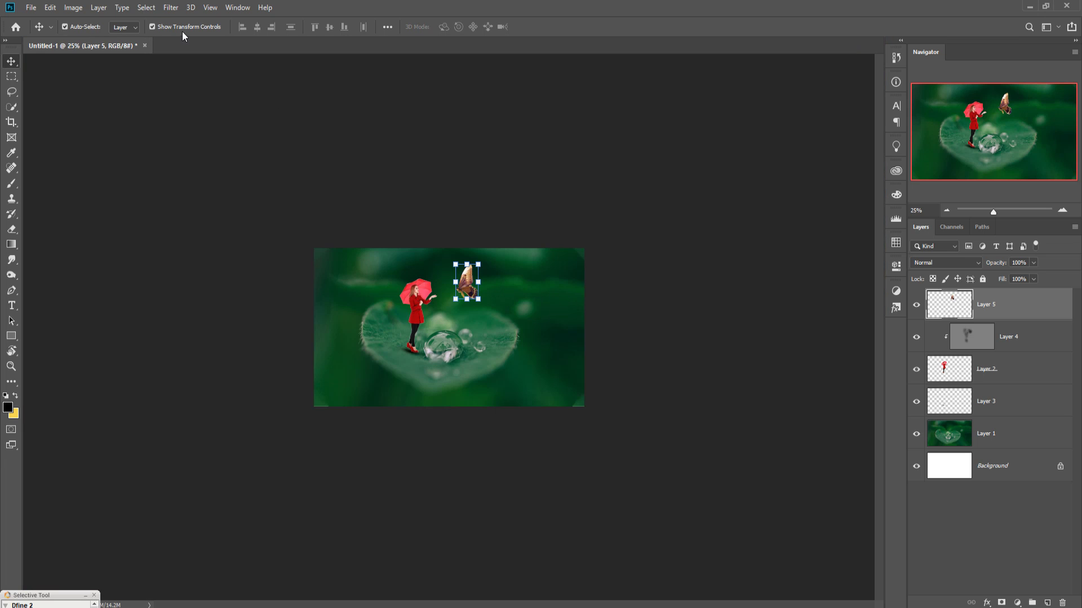
{"action": "left_click", "coordinate": [152, 27]}
{"action": "key", "text": "ctrl+minus"}
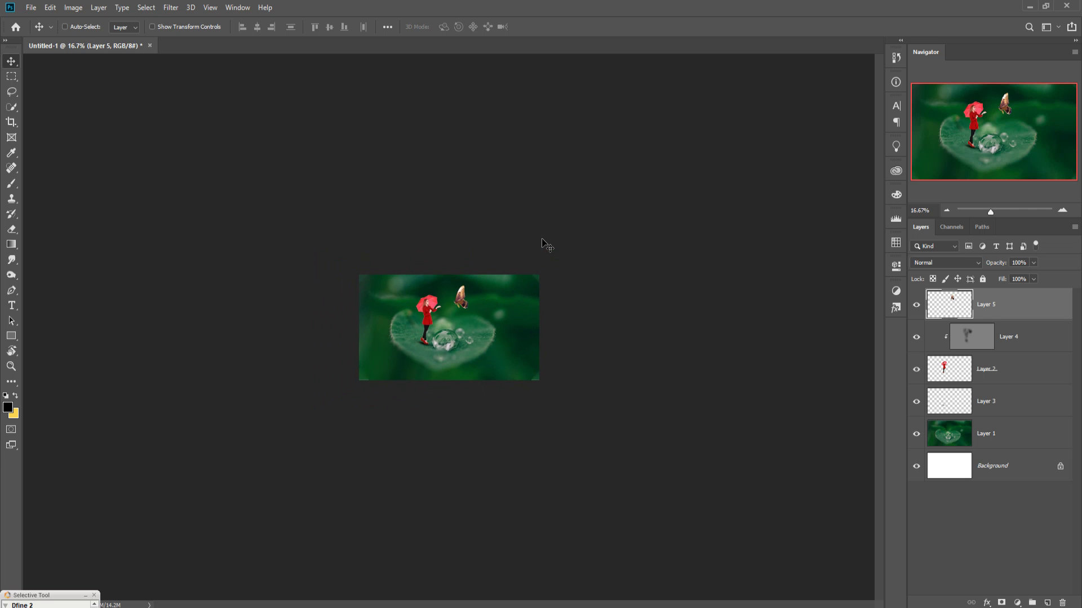
{"action": "key", "text": "ctrl+plus"}
{"action": "key", "text": "ctrl+plus"}
{"action": "key", "text": "ctrl+plus"}
{"action": "key", "text": "ctrl+plus"}
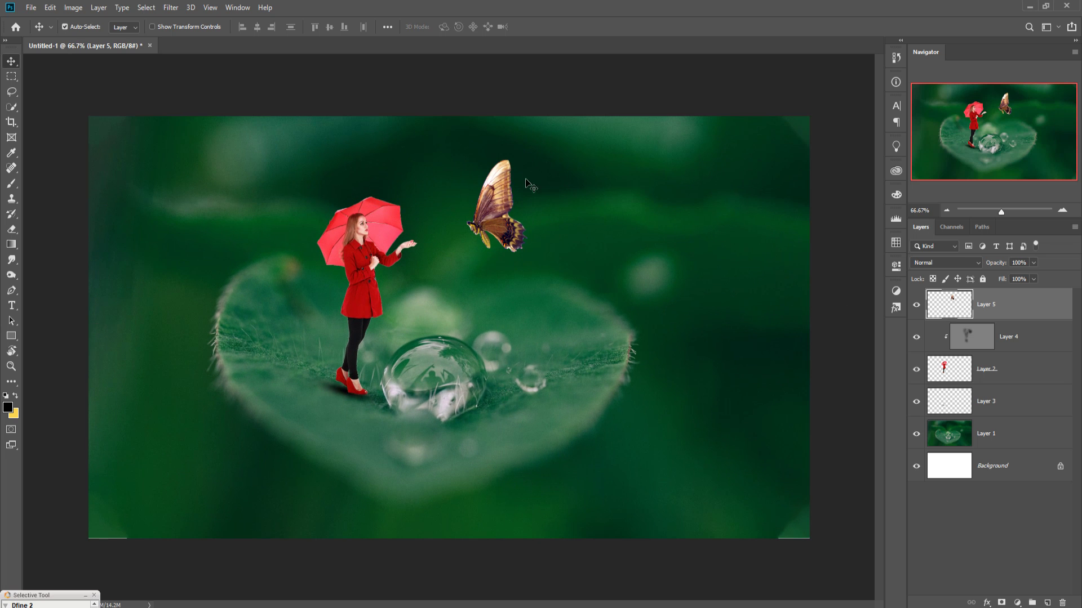
- Apply Color Balance to the butterfly with midtones around -17, +22, +26
{"action": "left_click", "coordinate": [73, 7]}
{"action": "mouse_move", "coordinate": [89, 38]}
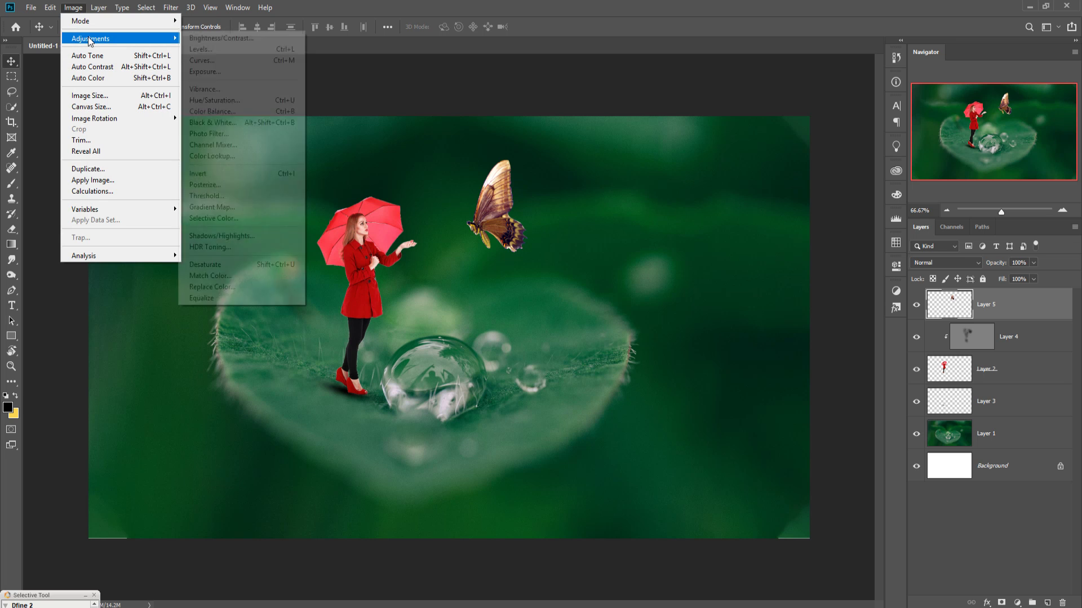
{"action": "left_click", "coordinate": [209, 111]}
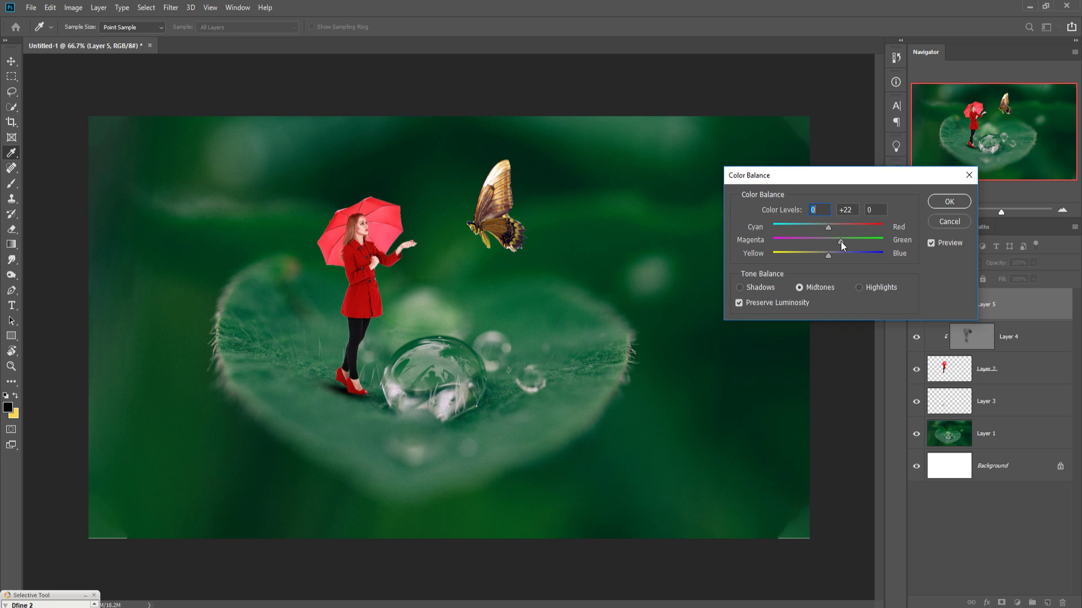
{"action": "left_click", "coordinate": [841, 242]}
{"action": "left_click_drag", "start_coordinate": [828, 255], "coordinate": [842, 255]}
{"action": "left_click", "coordinate": [819, 228]}
{"action": "left_click", "coordinate": [949, 202]}
{"action": "key", "text": "v"}
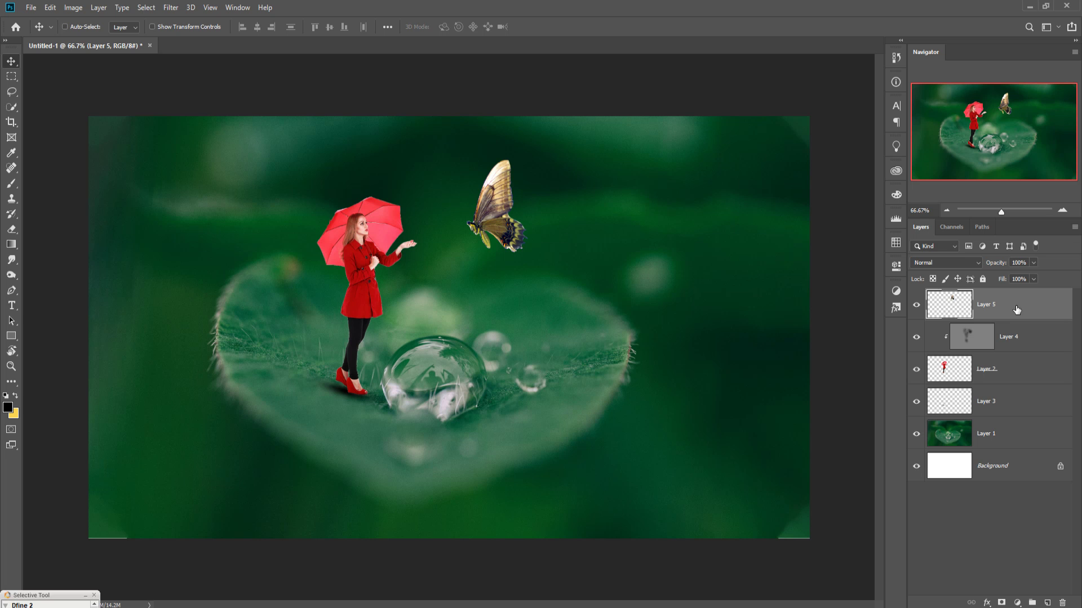
- Stamp all visible layers into Layer 6 and duplicate it as Layer 6 copy
{"action": "key", "text": "ctrl+alt+shift+e"}
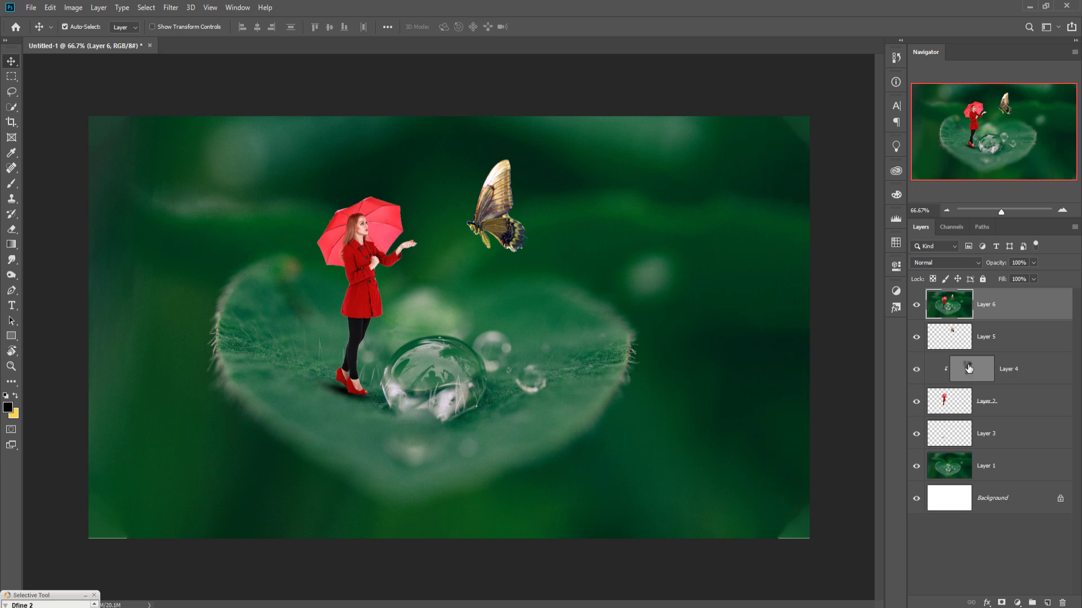
{"action": "right_click", "coordinate": [1011, 306]}
{"action": "left_click", "coordinate": [912, 189]}
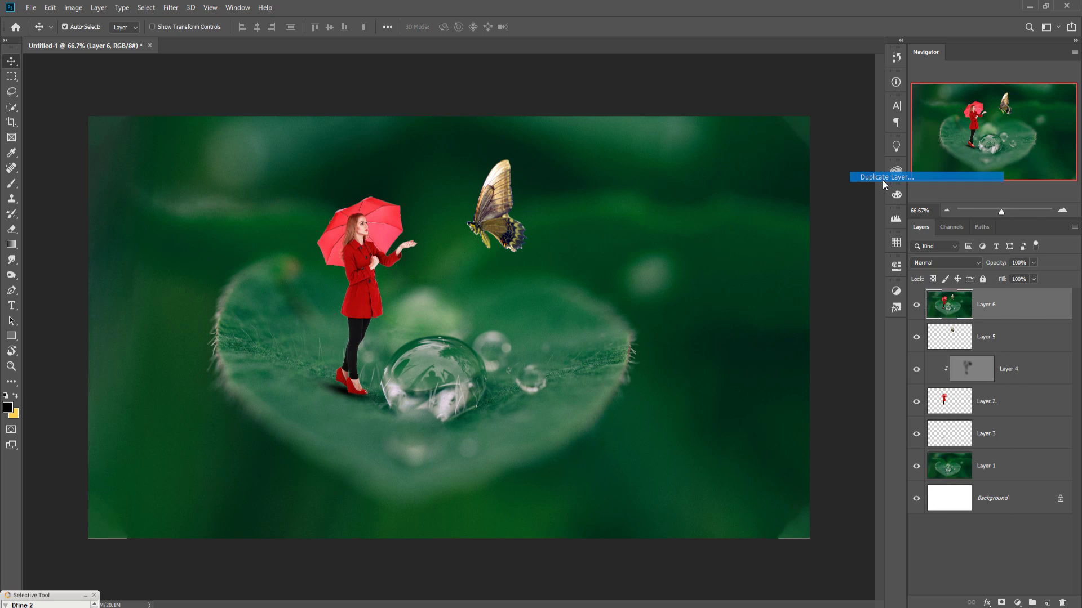
{"action": "left_click", "coordinate": [633, 173]}
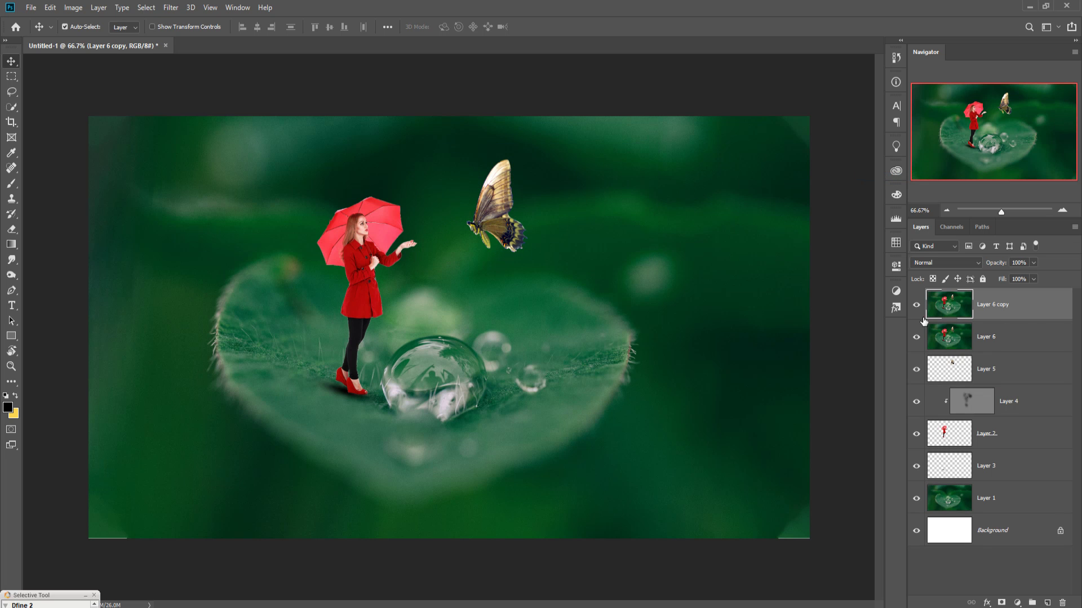
{"action": "left_click", "coordinate": [171, 8]}
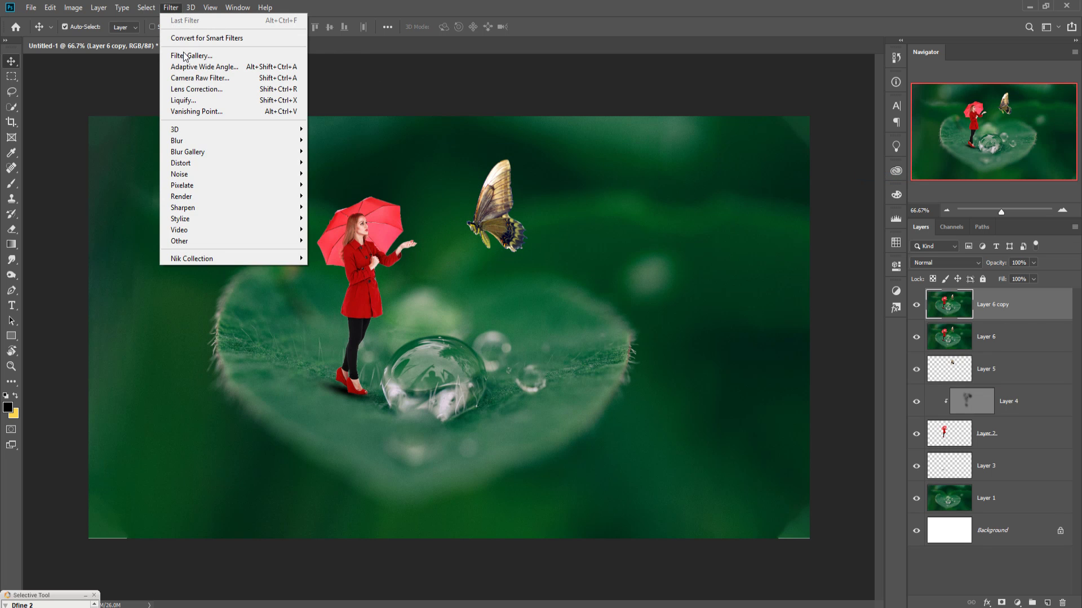
- Open the Camera Raw Filter and set the vignette Amount to -43
{"action": "left_click", "coordinate": [190, 79]}
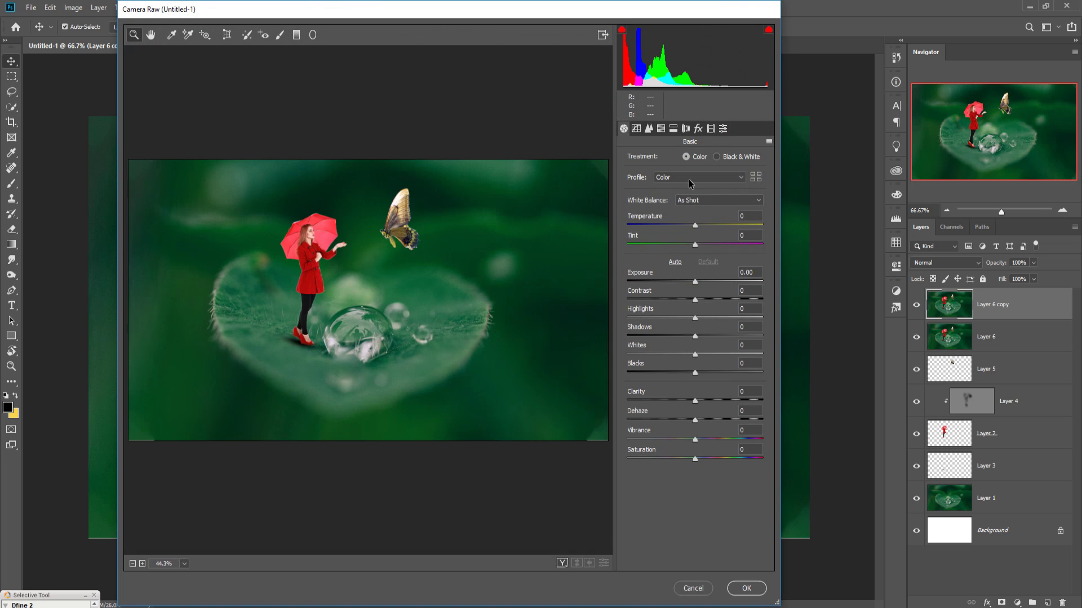
{"action": "left_click", "coordinate": [698, 129]}
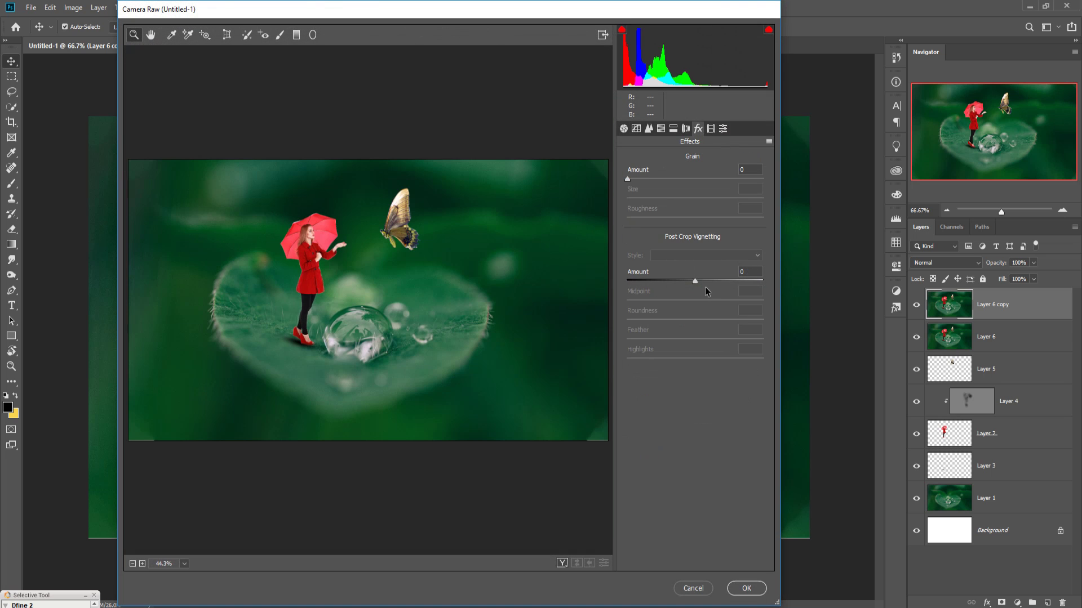
{"action": "left_click_drag", "start_coordinate": [695, 282], "coordinate": [667, 282]}
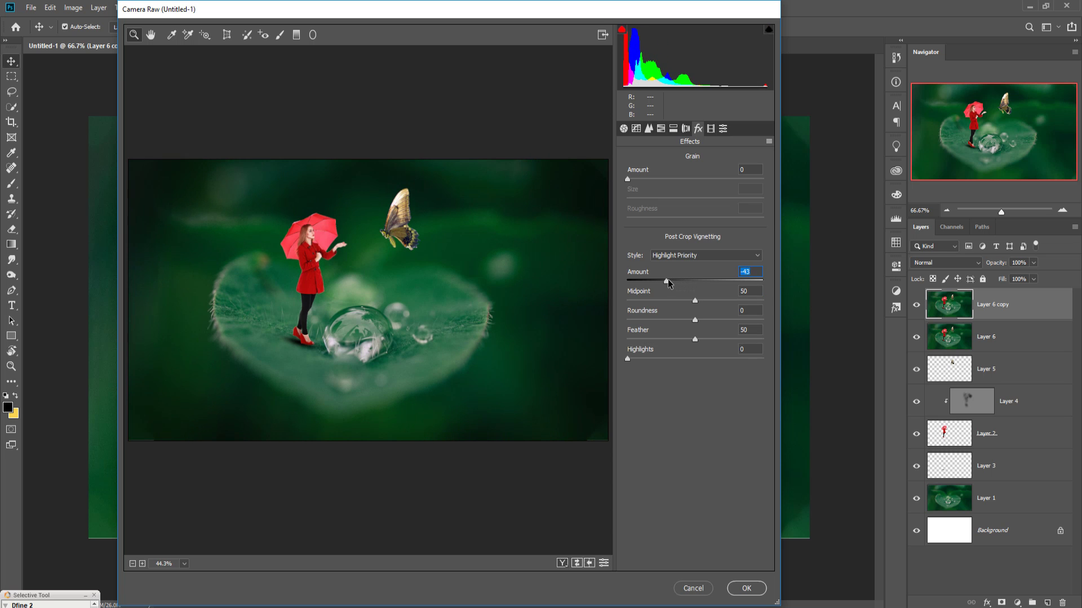
{"action": "left_click", "coordinate": [625, 129]}
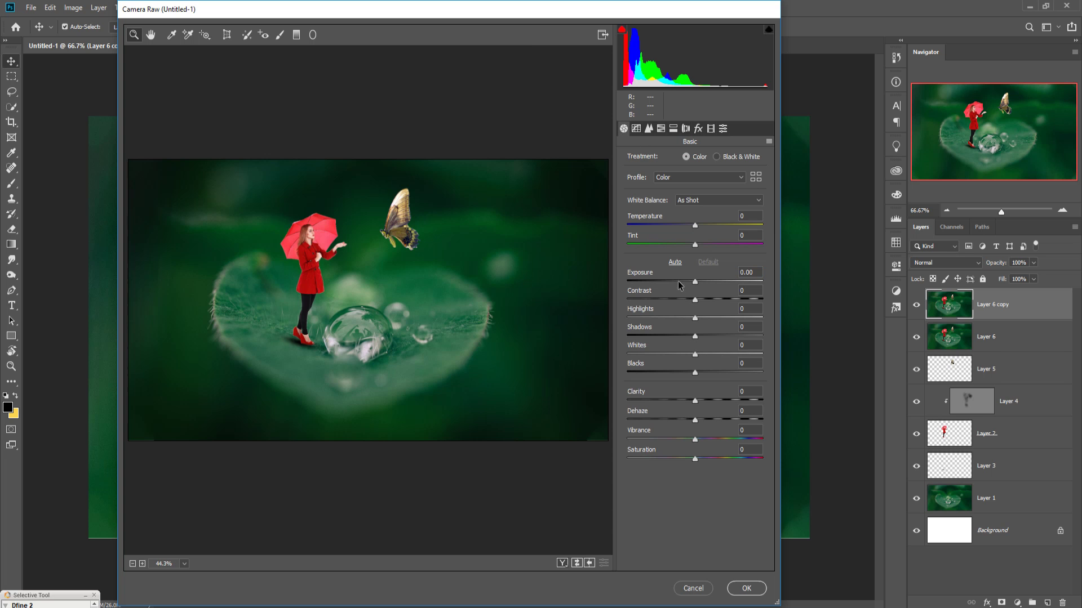
{"action": "left_click", "coordinate": [698, 129]}
- Split-tone highlights to hue 56, saturation 16 and shadows to hue 186, saturation 19
{"action": "left_click", "coordinate": [679, 134]}
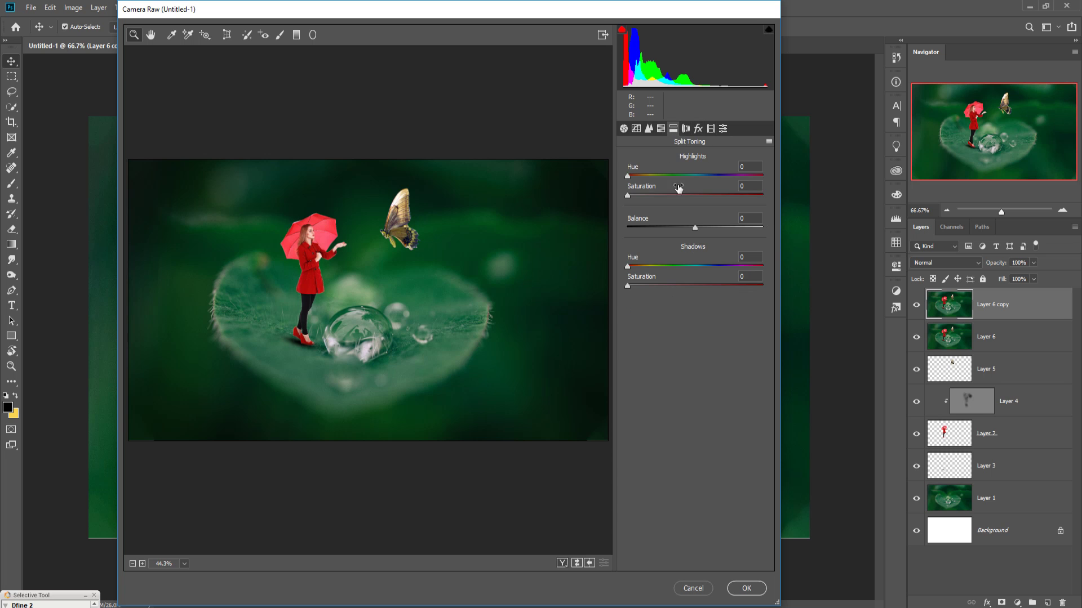
{"action": "left_click_drag", "start_coordinate": [628, 178], "coordinate": [647, 196]}
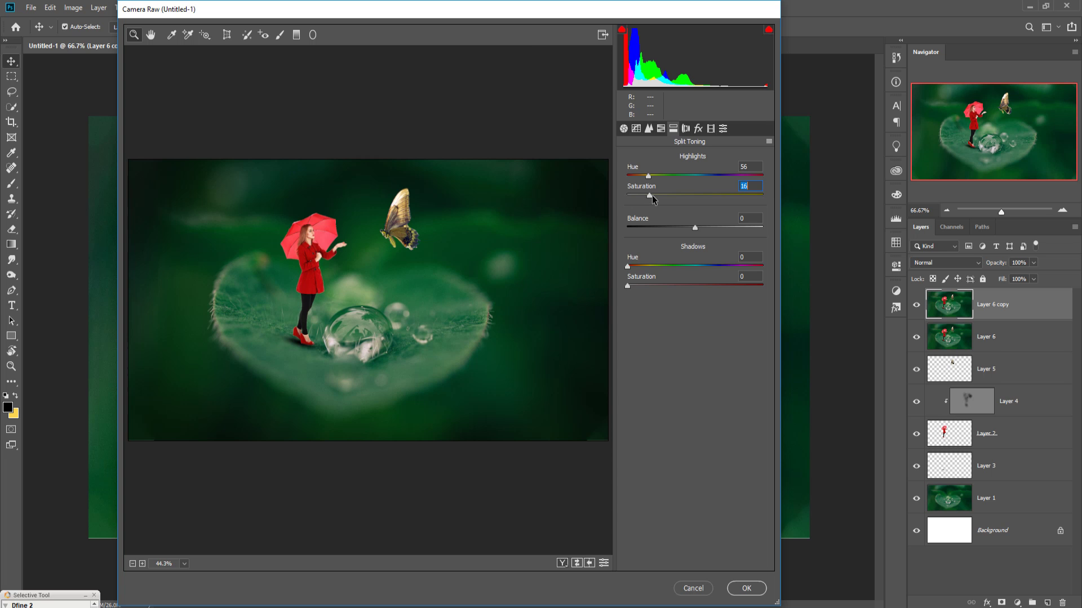
{"action": "left_click_drag", "start_coordinate": [624, 269], "coordinate": [696, 268]}
{"action": "left_click_drag", "start_coordinate": [628, 286], "coordinate": [654, 286]}
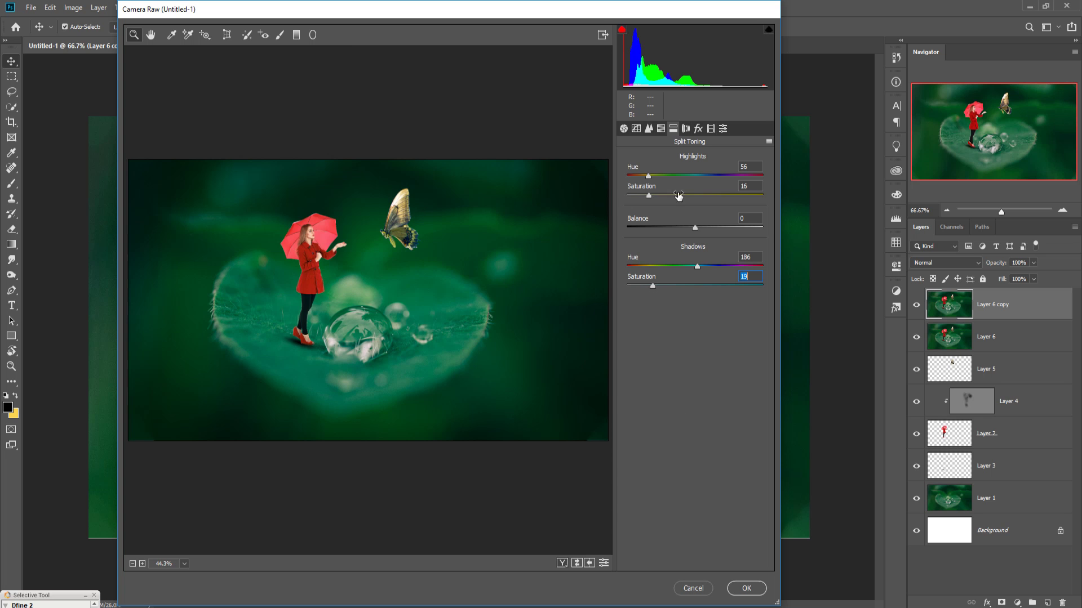
- Set Sharpening Amount to 19 and apply the Camera Raw filter
{"action": "left_click", "coordinate": [649, 129]}
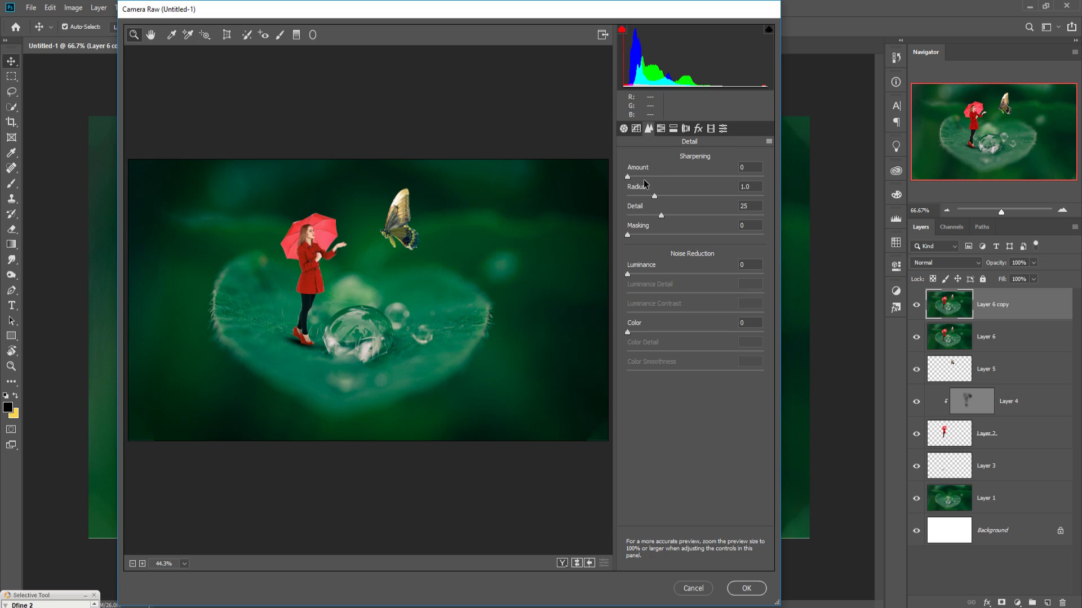
{"action": "left_click_drag", "start_coordinate": [628, 177], "coordinate": [647, 178]}
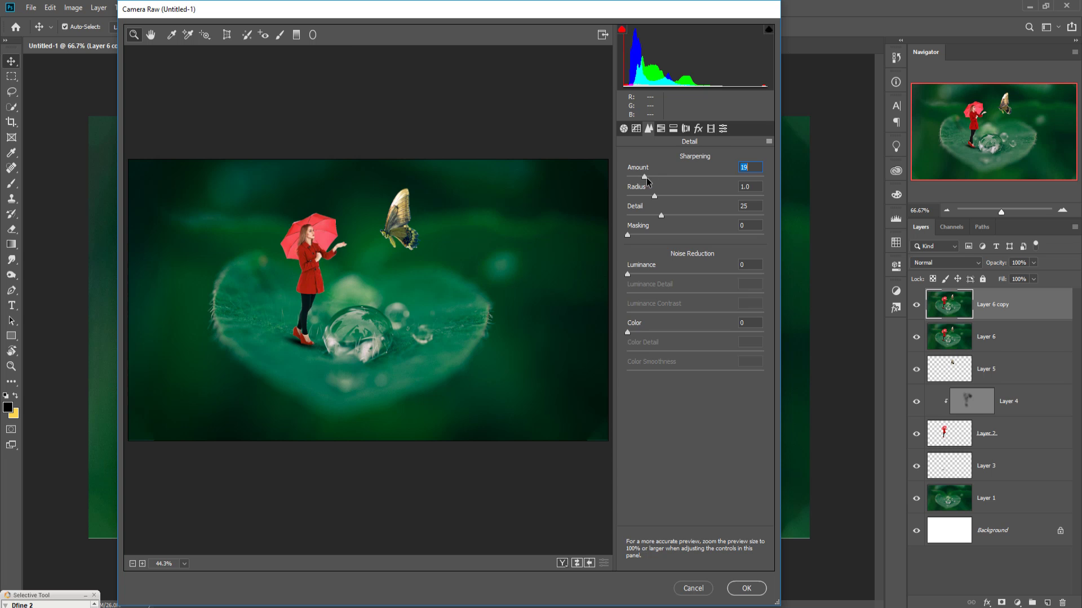
{"action": "left_click", "coordinate": [746, 589]}
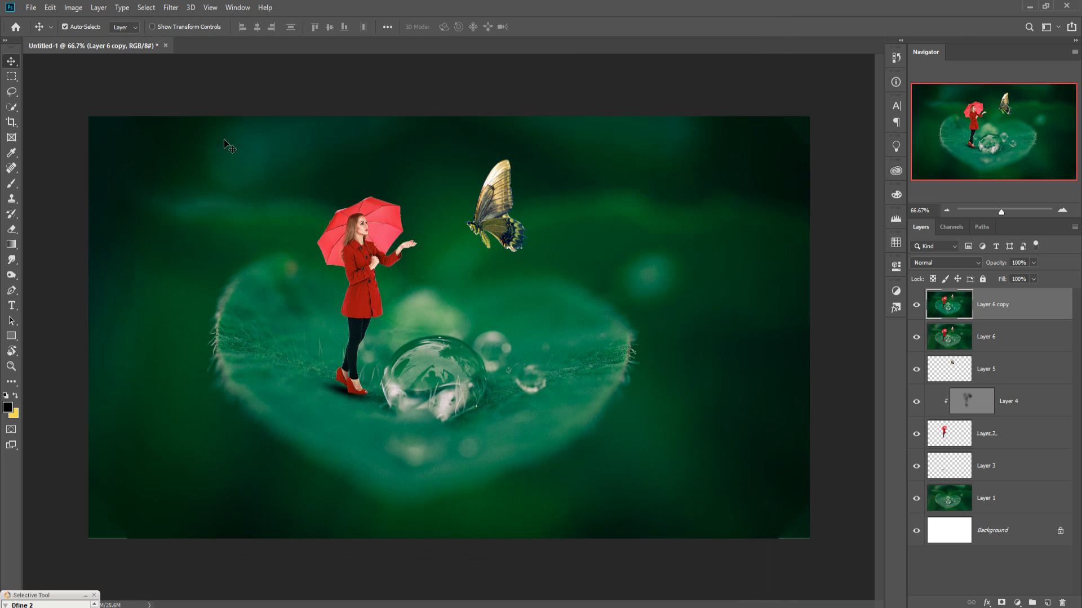
- Launch Color Efex Pro 4 from the Nik Collection on Layer 6 copy
{"action": "left_click", "coordinate": [171, 8]}
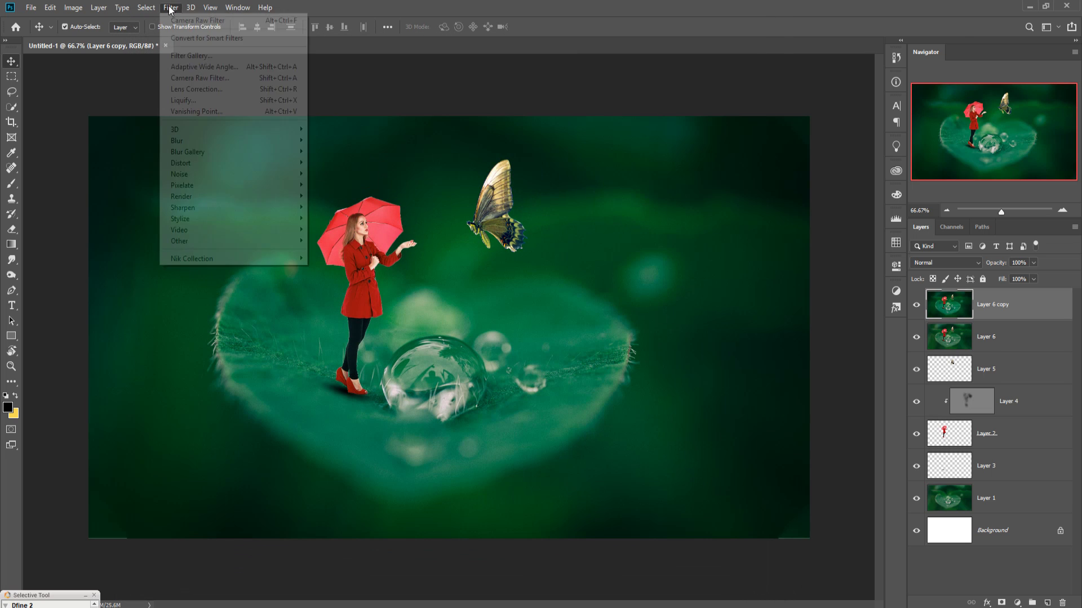
{"action": "mouse_move", "coordinate": [191, 263]}
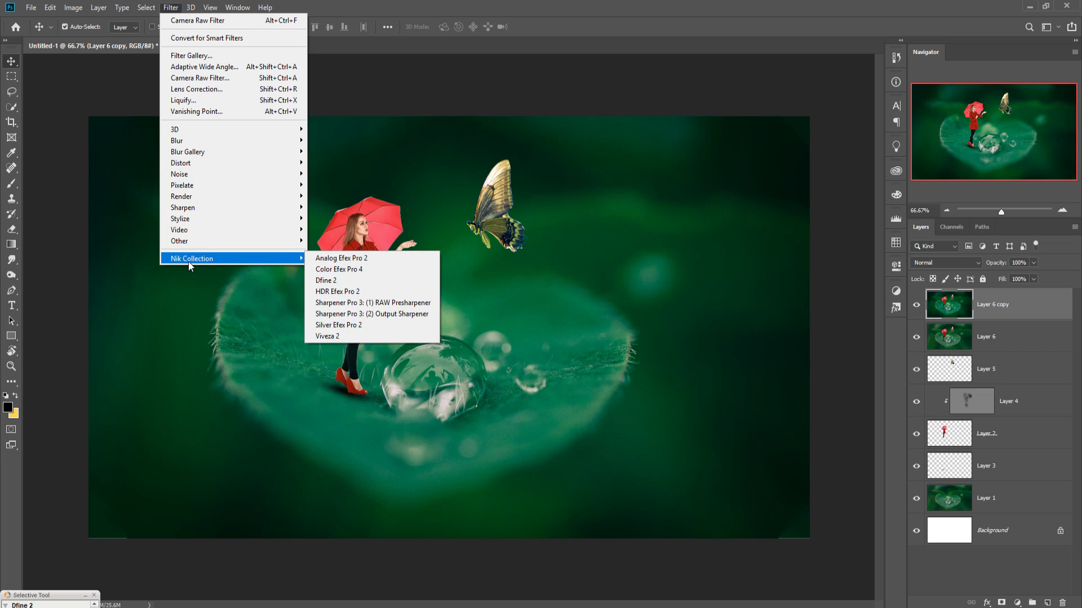
{"action": "left_click", "coordinate": [325, 270]}
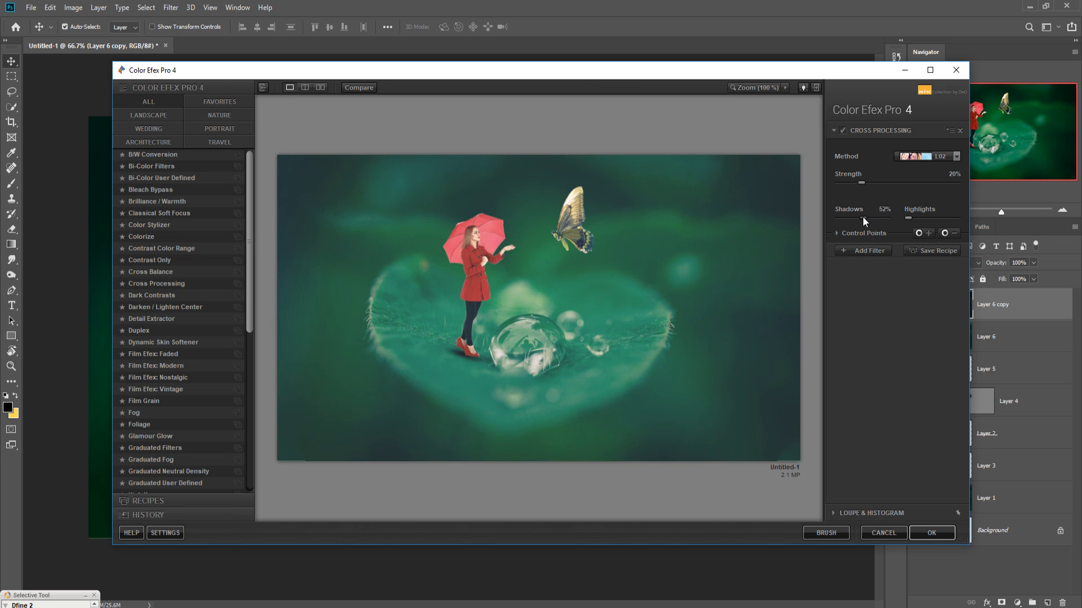
- Set Cross Processing to method B02 and tune the Shadows slider
{"action": "left_click_drag", "start_coordinate": [863, 217], "coordinate": [855, 217]}
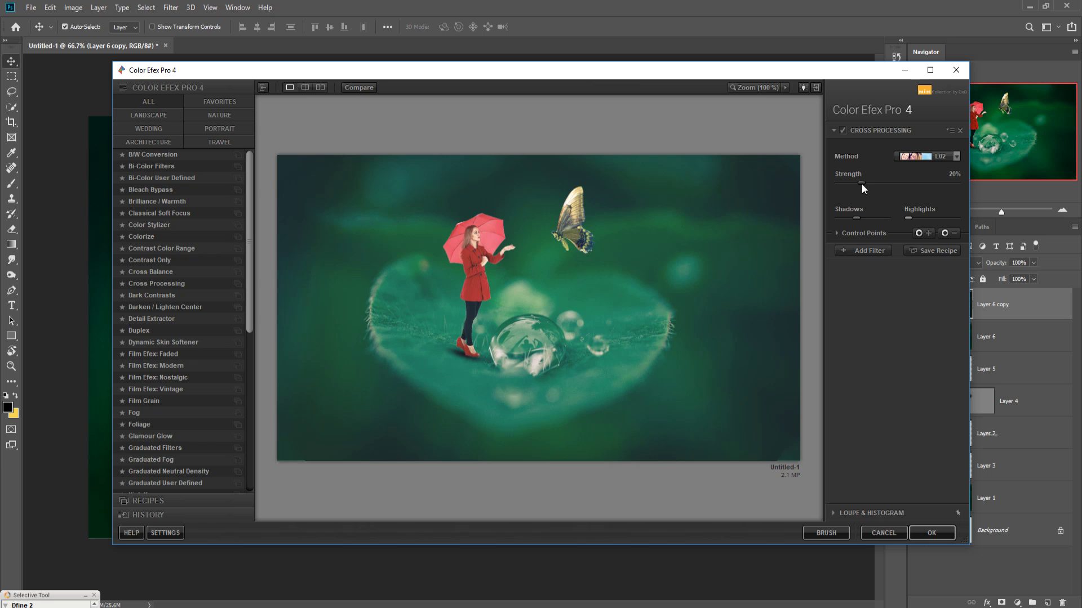
{"action": "left_click", "coordinate": [956, 157]}
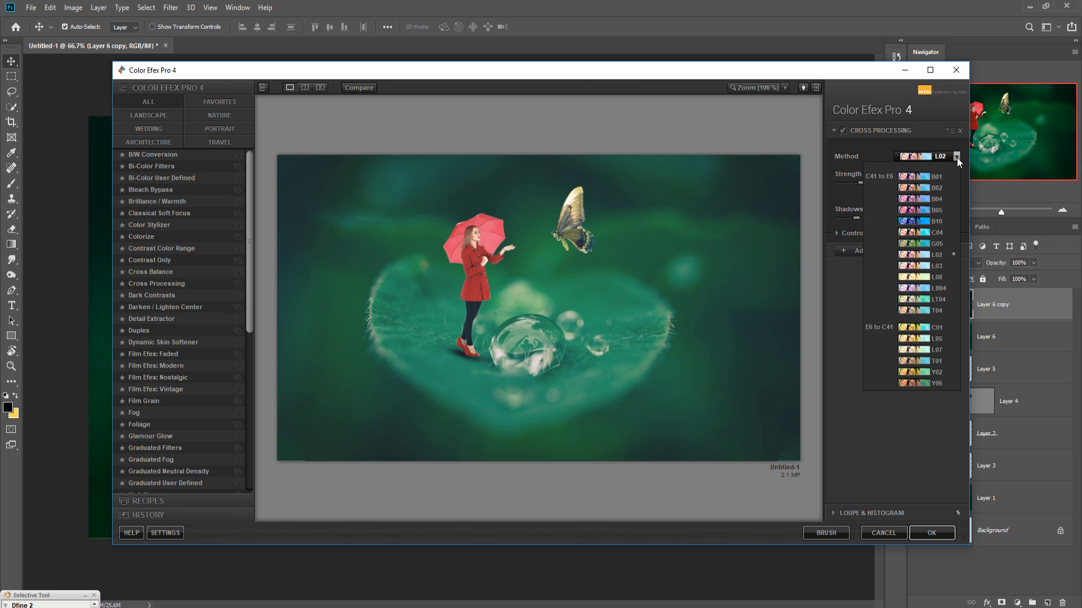
{"action": "left_click", "coordinate": [938, 187]}
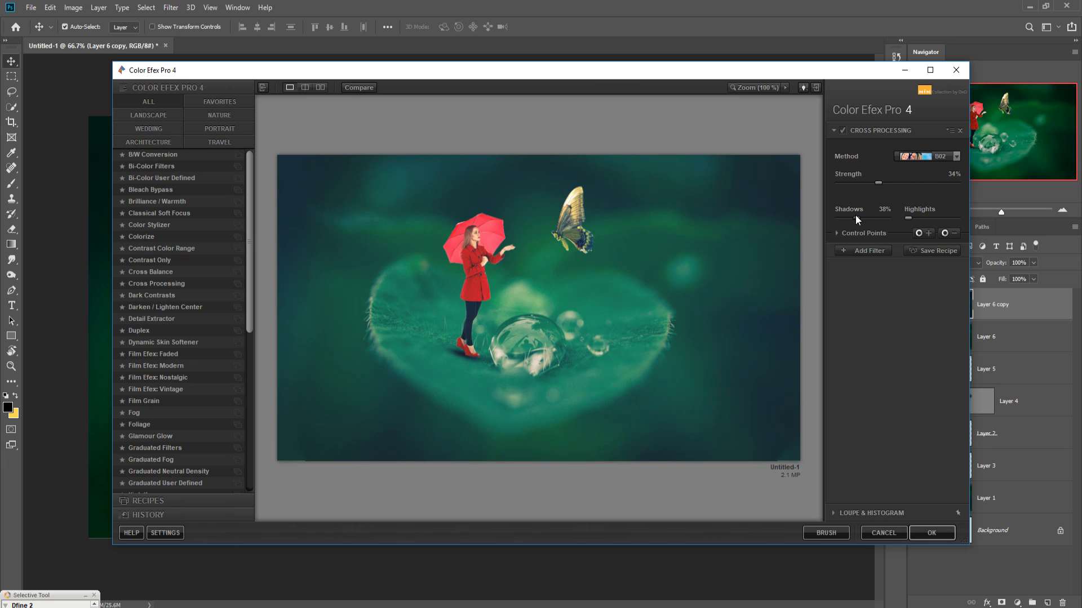
{"action": "left_click_drag", "start_coordinate": [850, 216], "coordinate": [920, 220]}
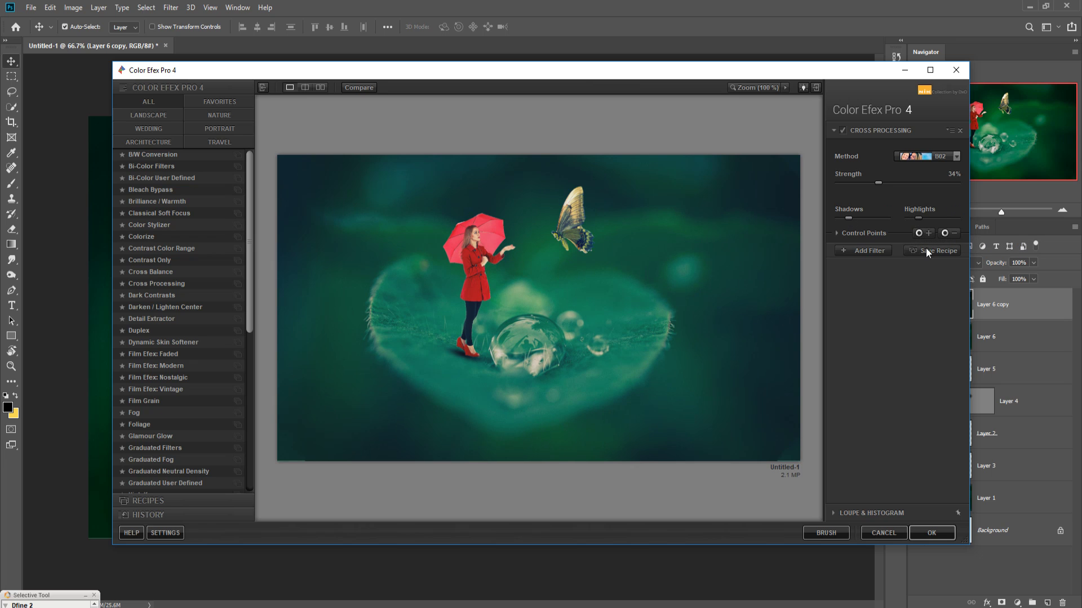